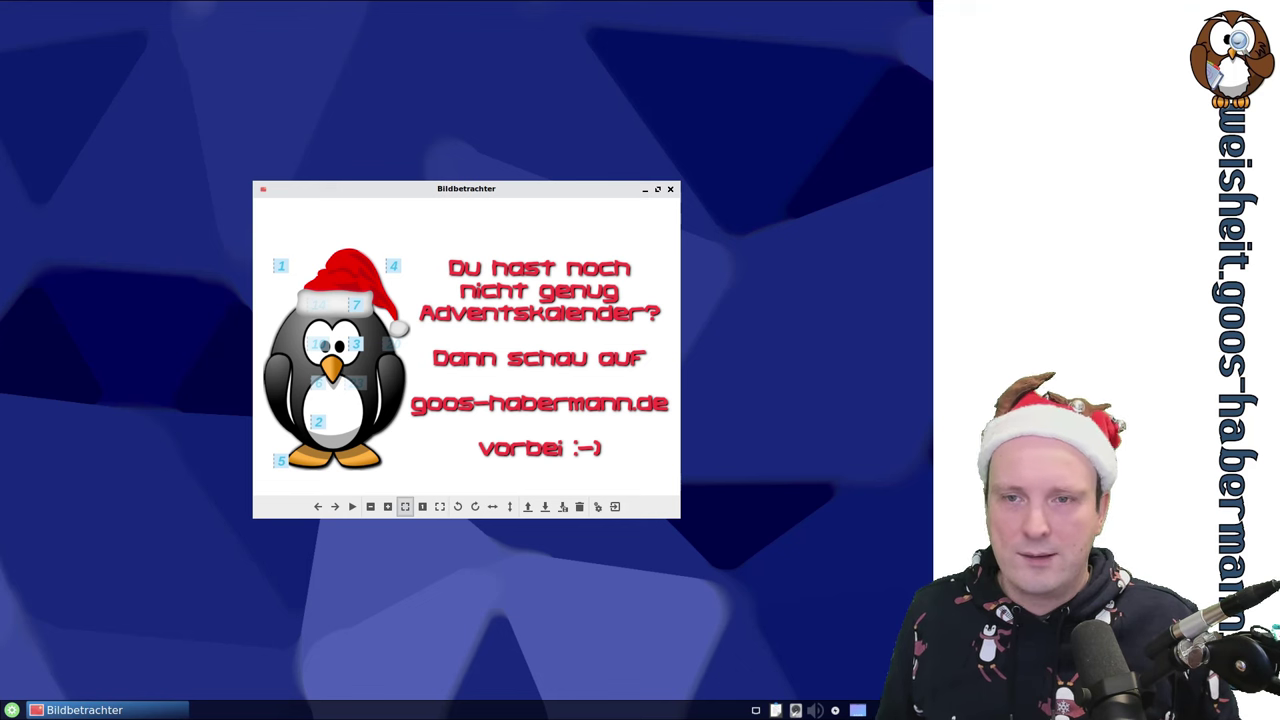
Close the image viewer, then launch the PNMixer multimedia application and show the volume slider.
left_click(670, 189)
left_click(12, 711)
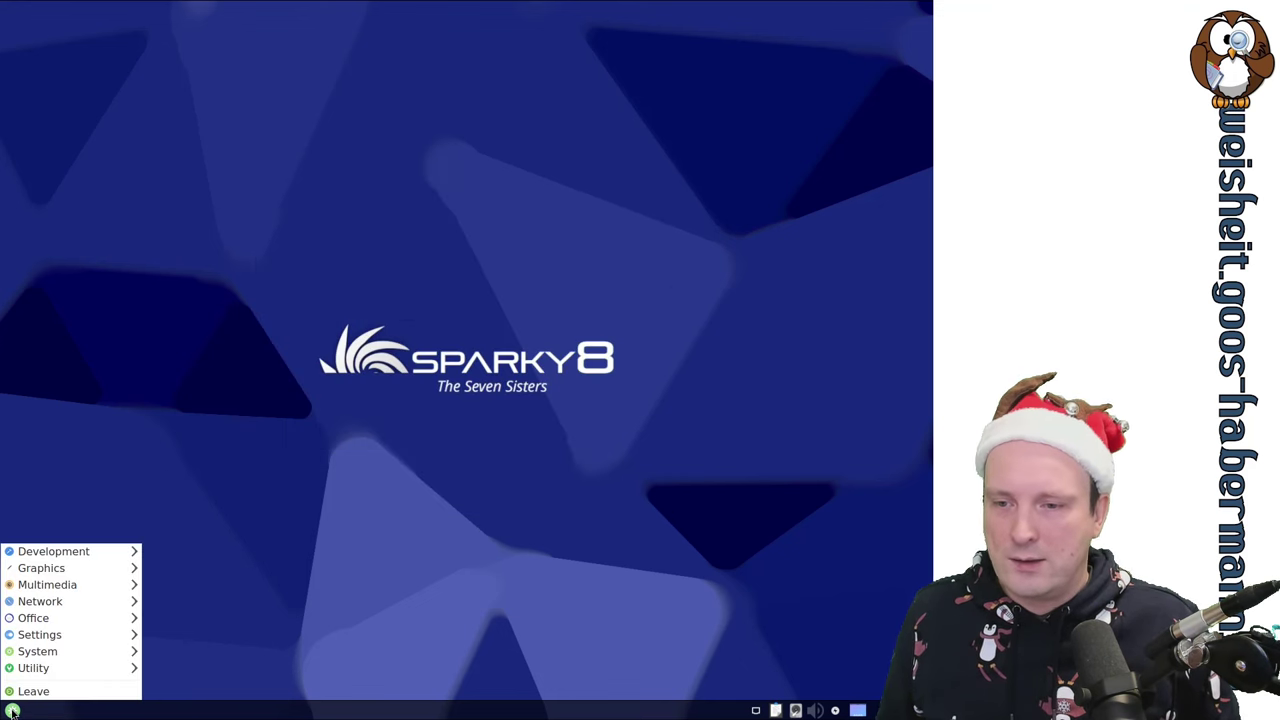
mouse_move(67, 590)
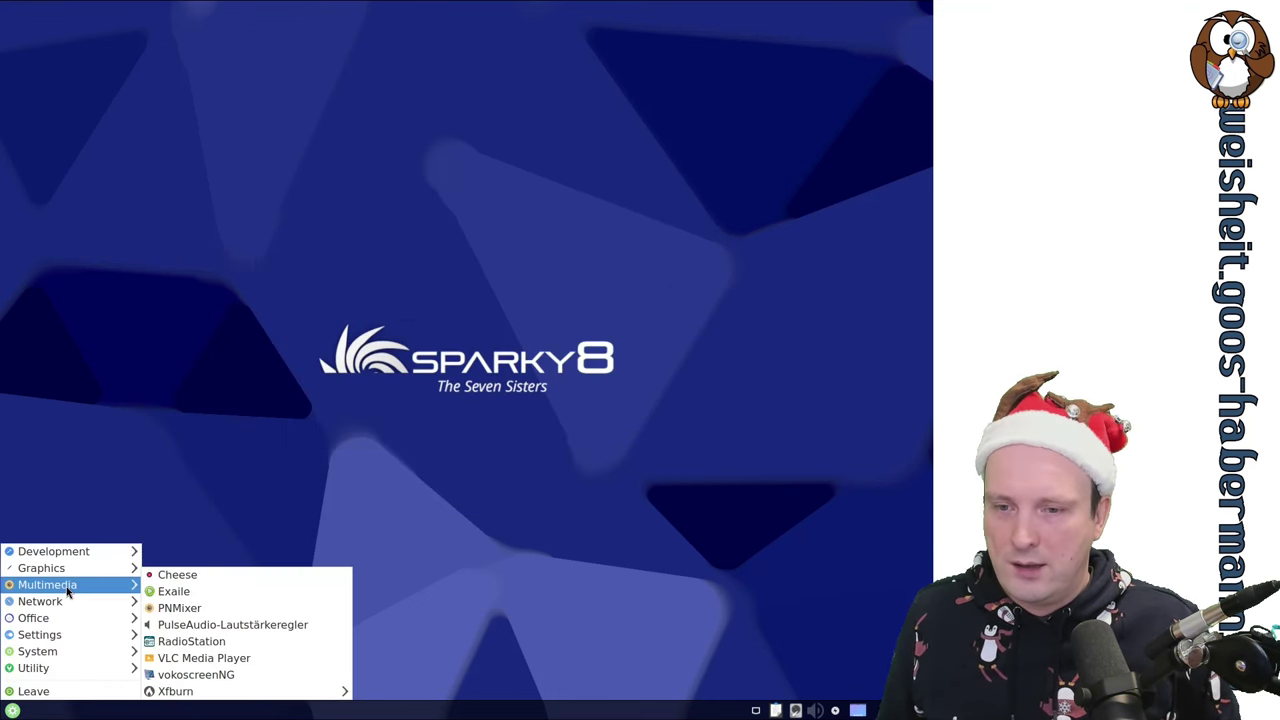
left_click(199, 611)
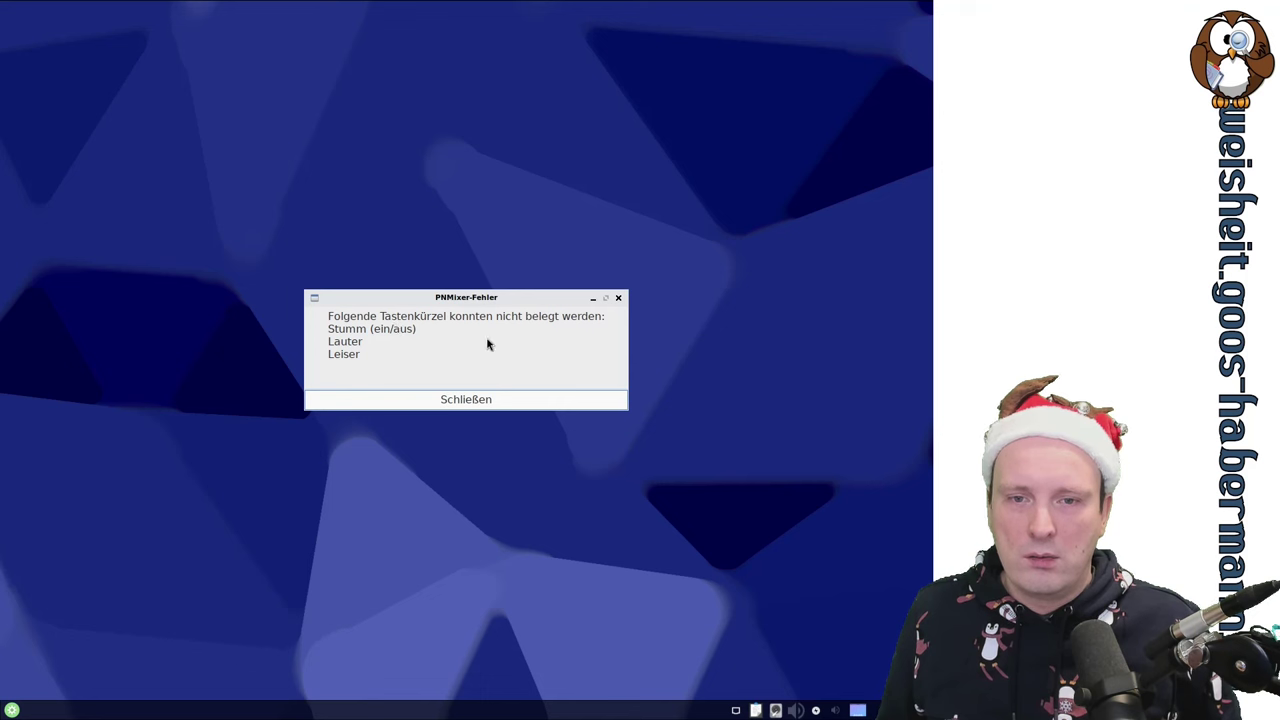
left_click(465, 402)
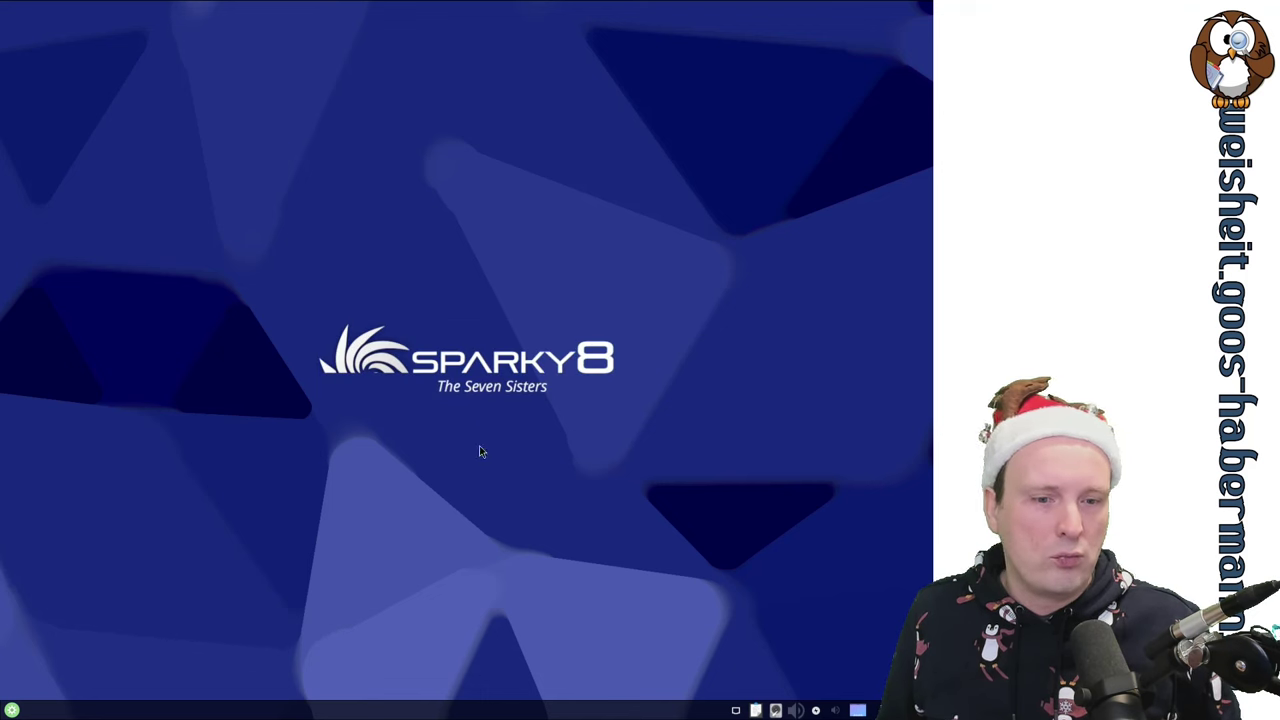
left_click(795, 710)
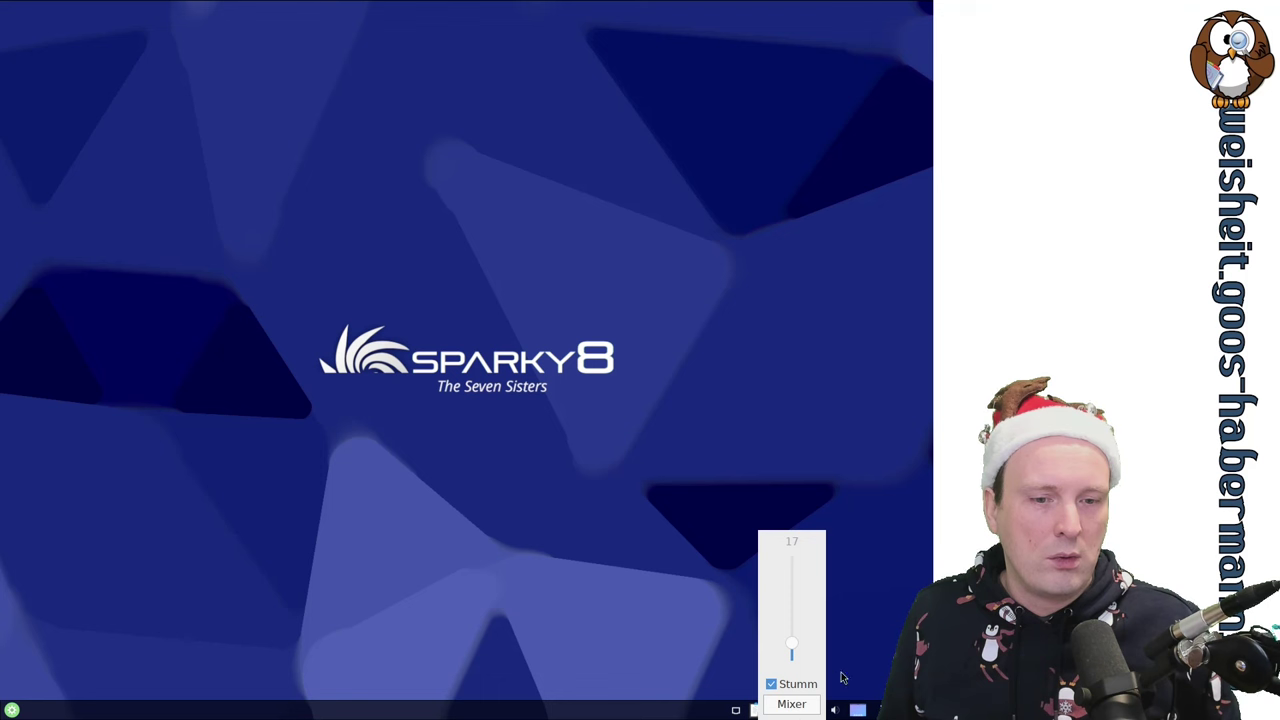
Open the power settings and go back to the desktop settings overview in a maximized window.
left_click(818, 710)
left_click(818, 710)
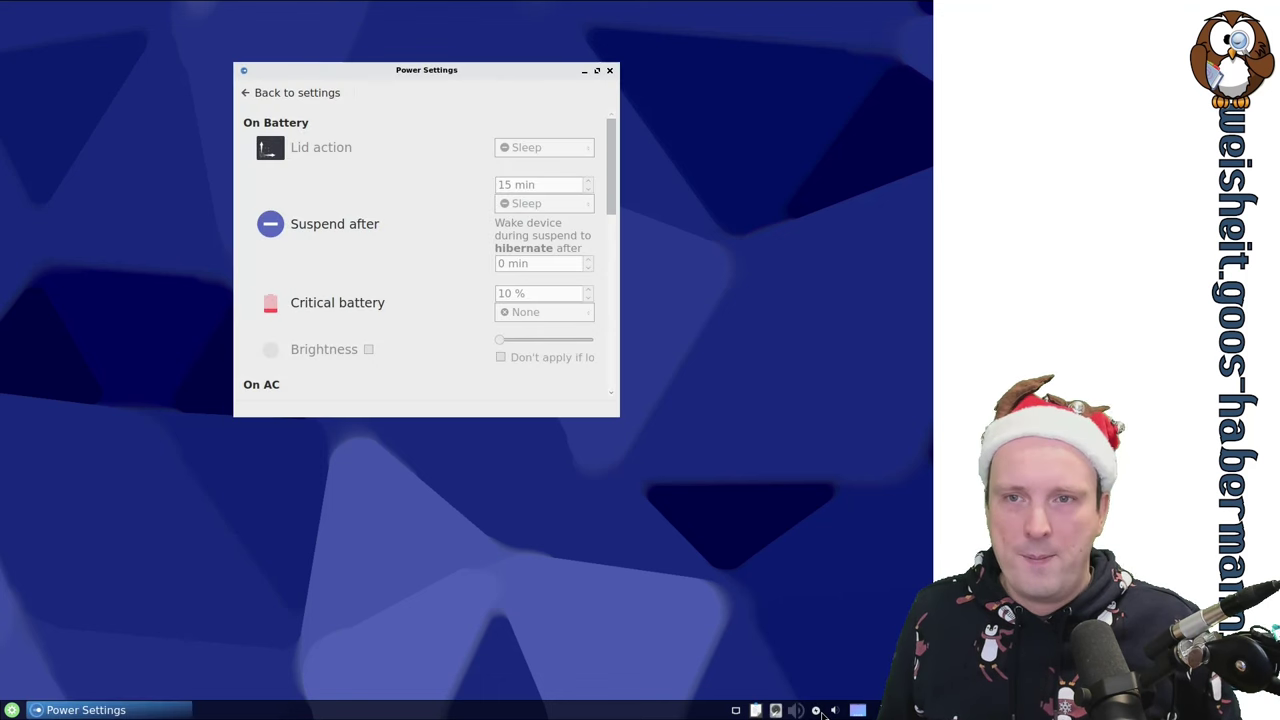
left_click(302, 98)
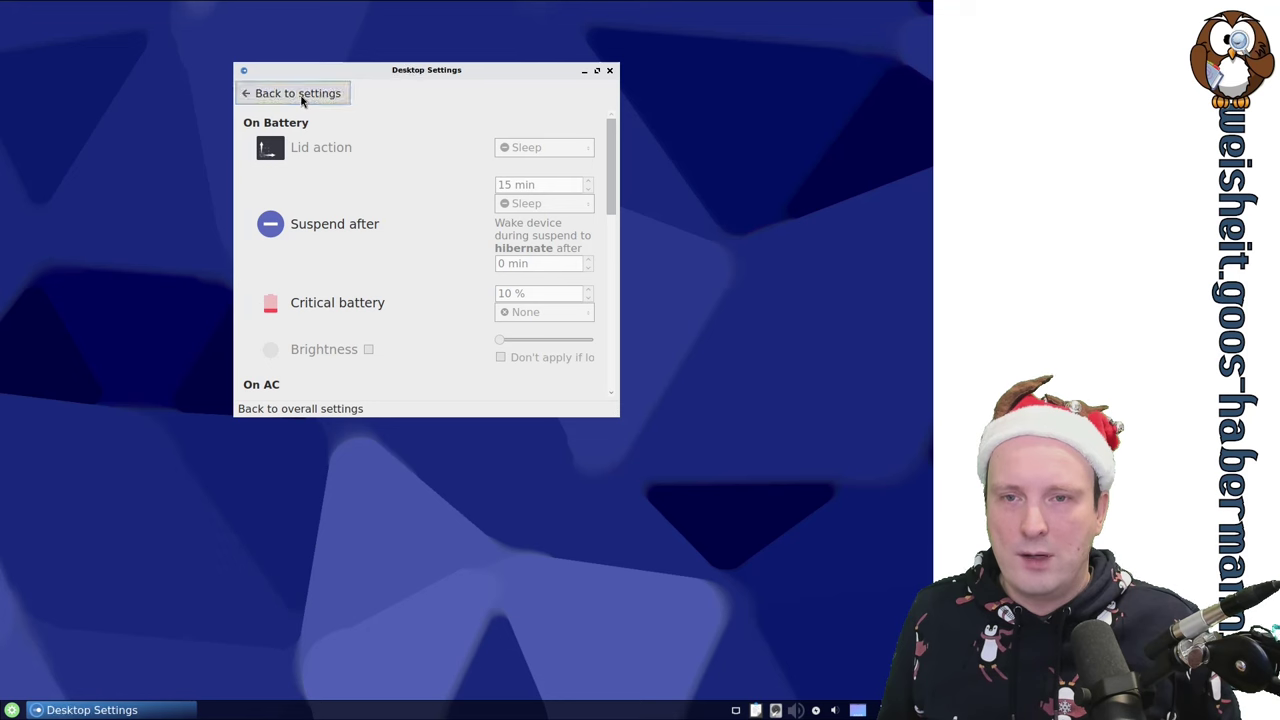
left_click(597, 70)
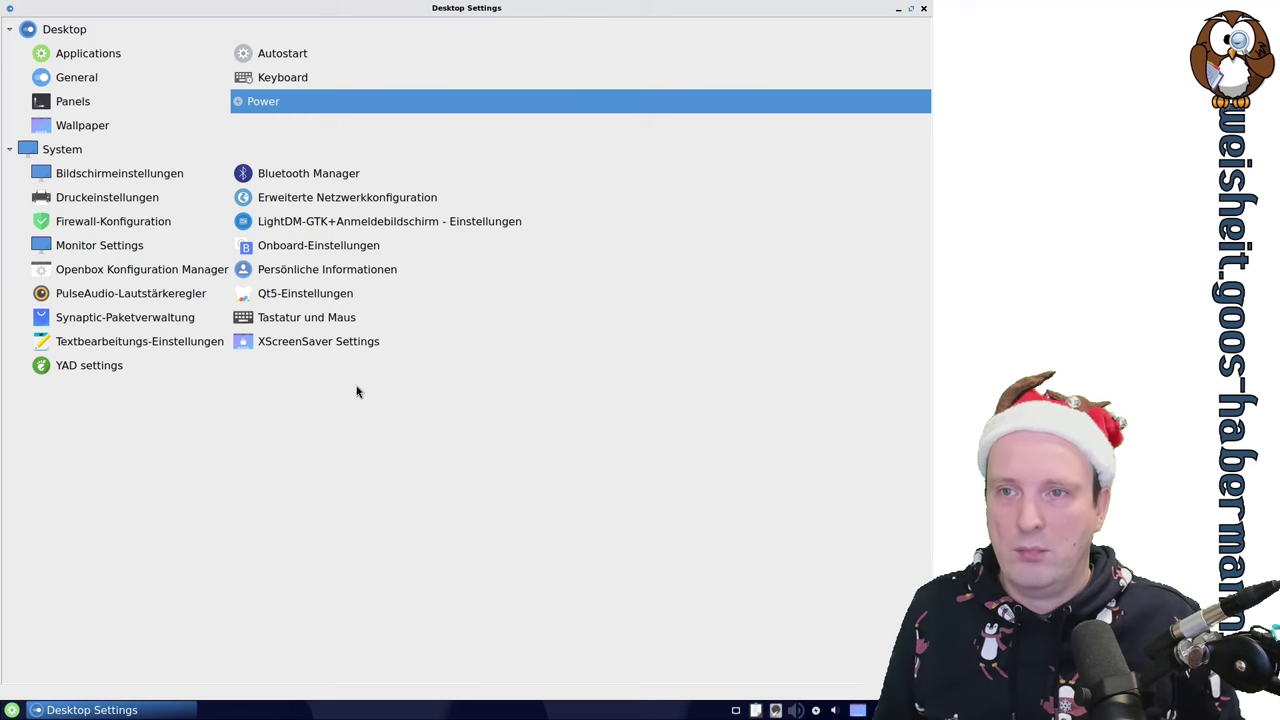
Open the advanced file type list of the default applications, expand the application group and maximize the window.
left_click(69, 60)
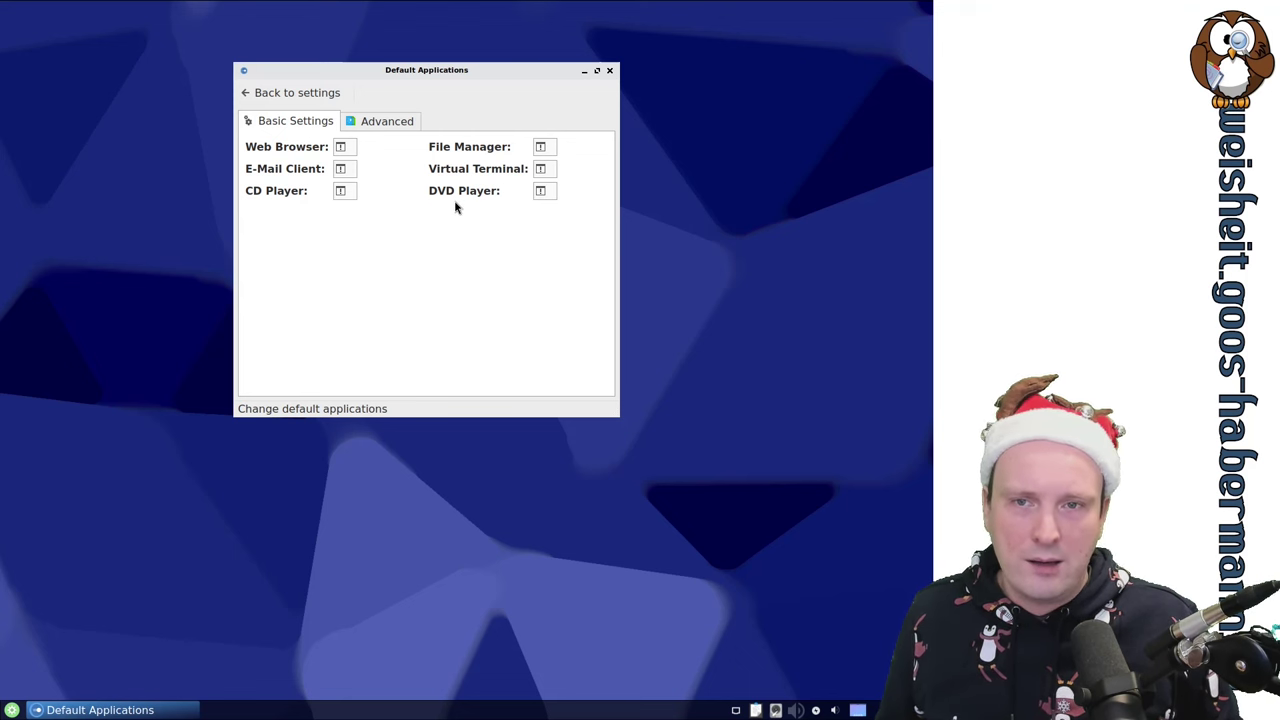
left_click(396, 124)
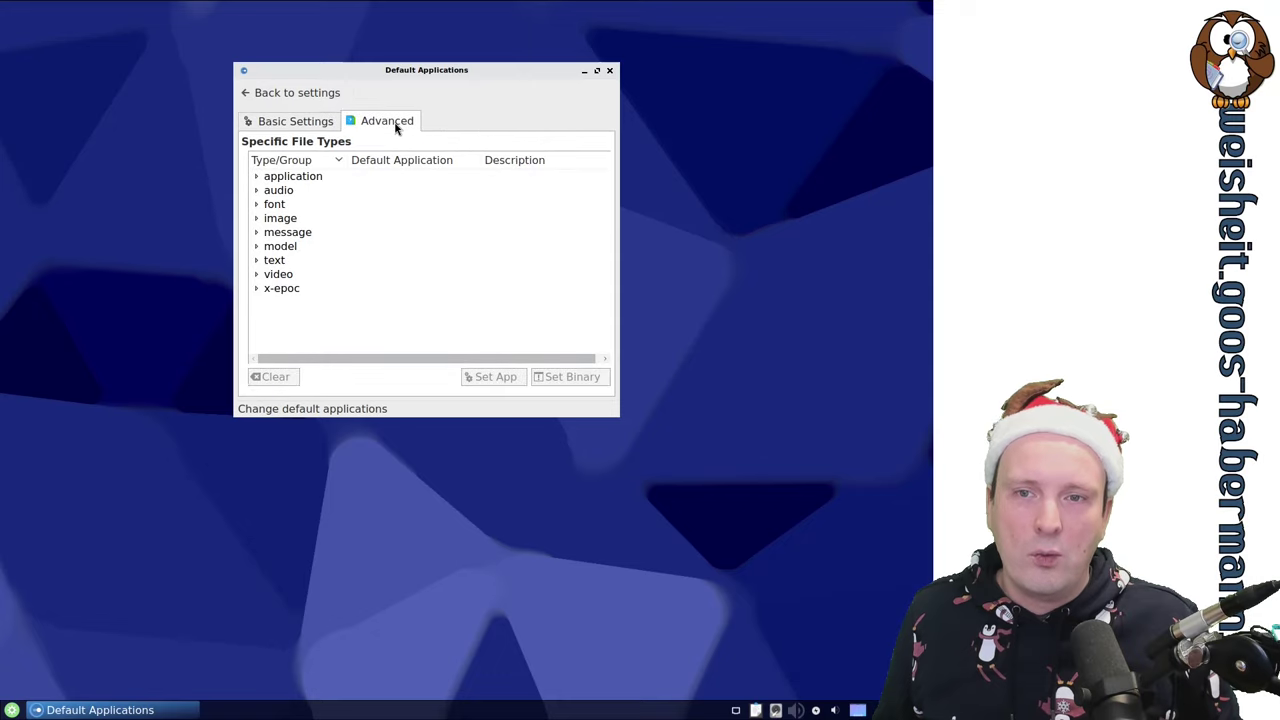
left_click(268, 178)
left_click(267, 178)
left_click(597, 70)
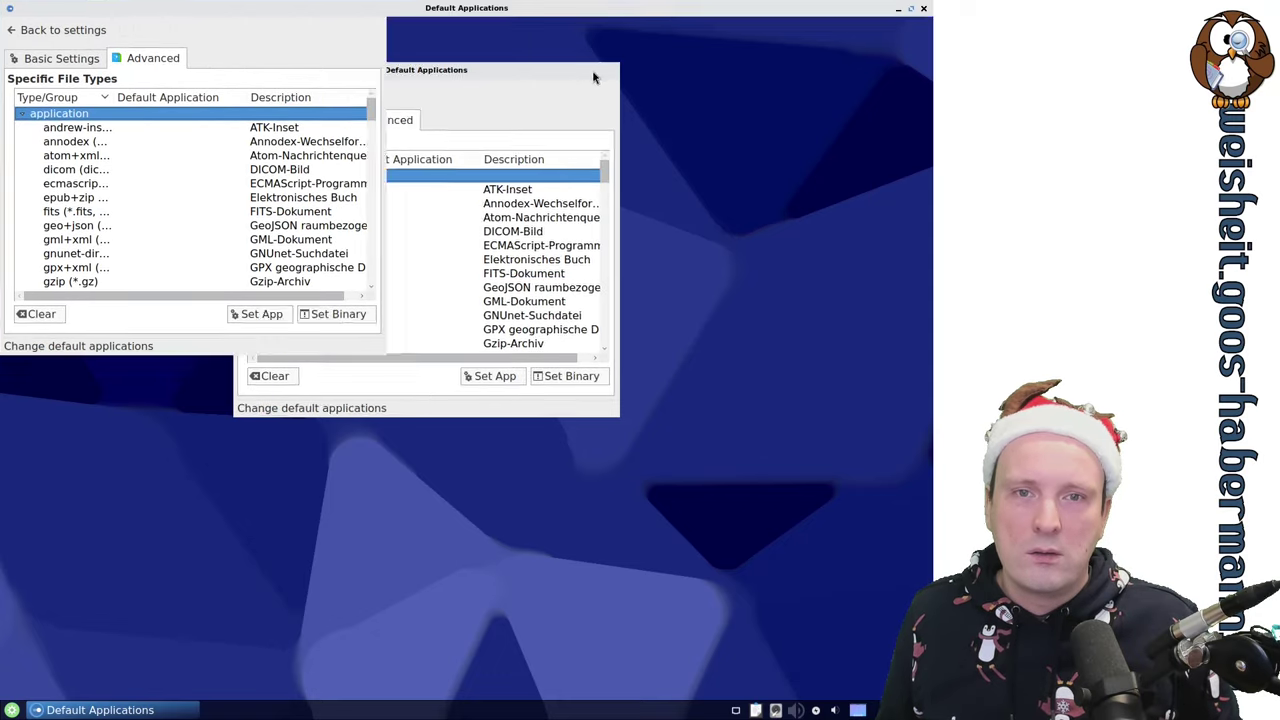
Examine the file types listed in the application, audio, font and image groups.
scroll(427, 296, "down", 20)
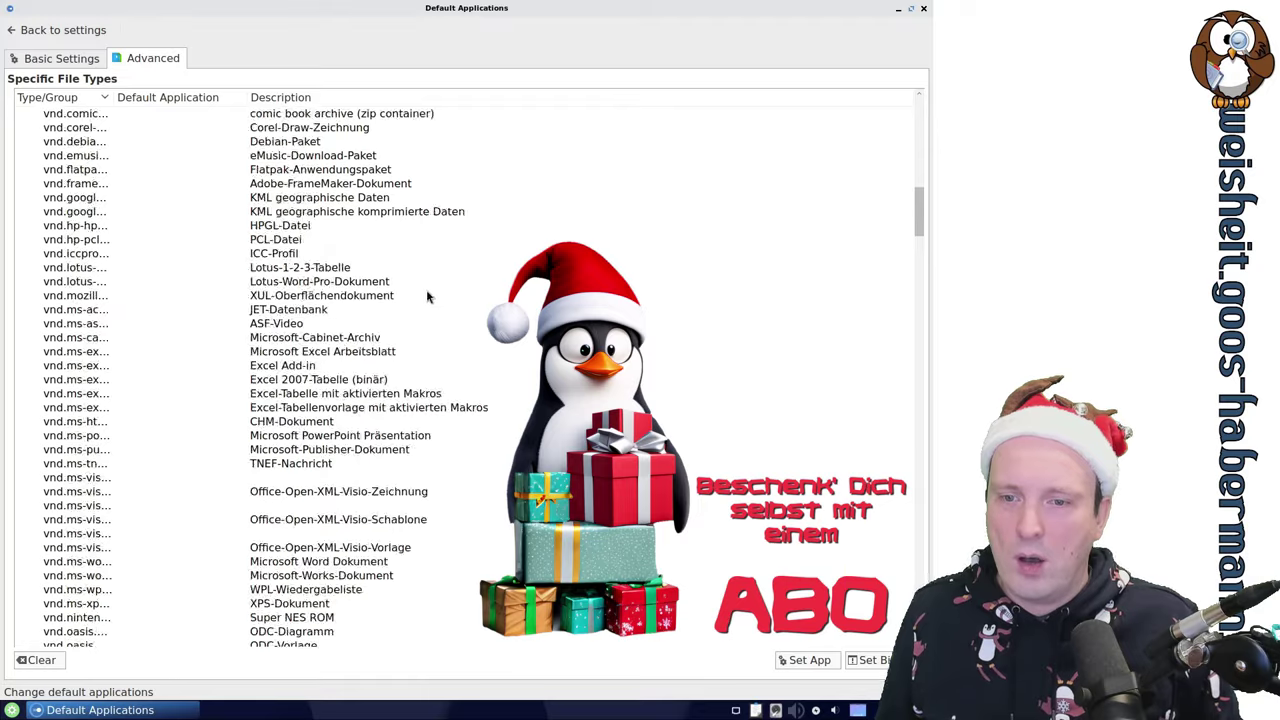
scroll(427, 296, "down", 15)
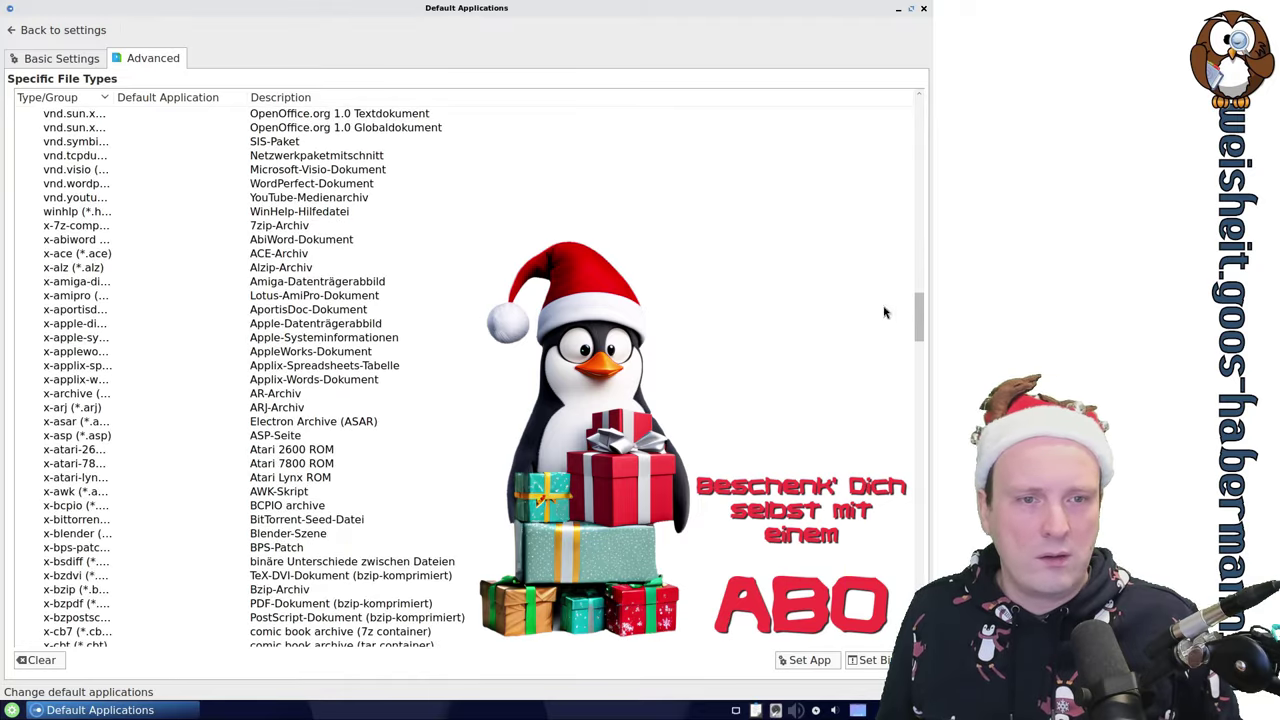
left_click_drag(916, 311, 918, 616)
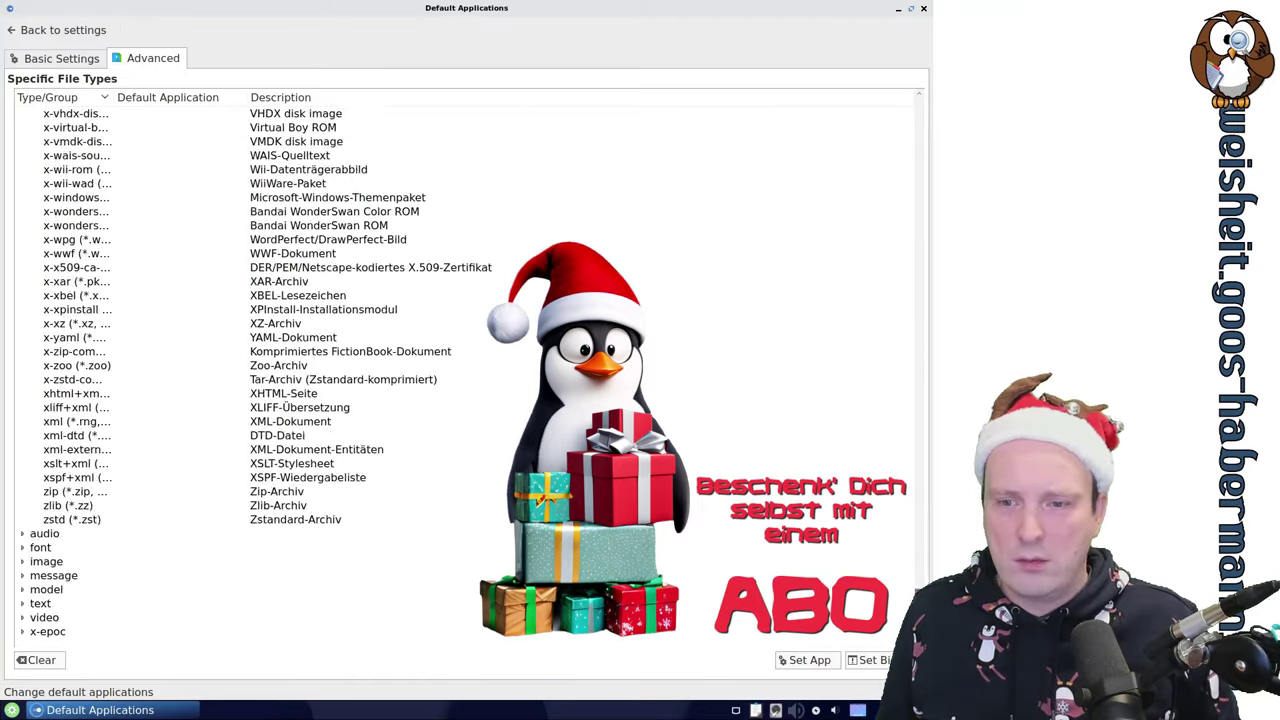
left_click(26, 535)
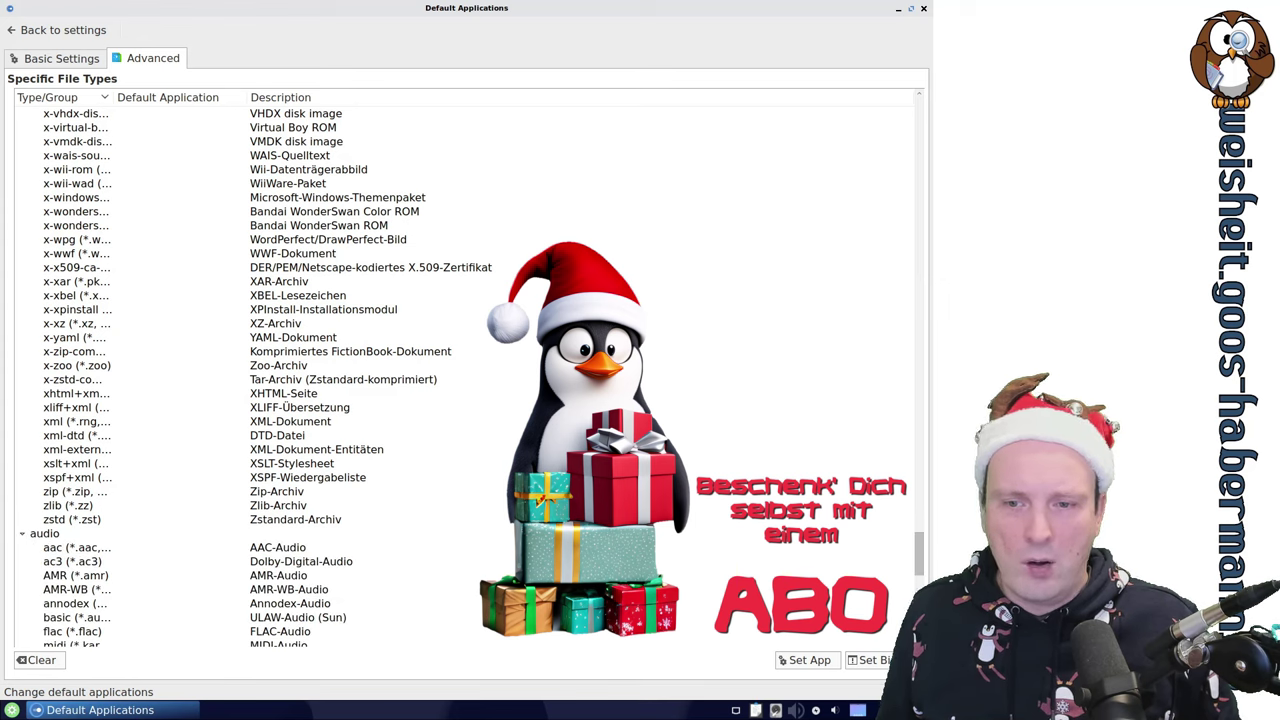
scroll(912, 568, "down", 19)
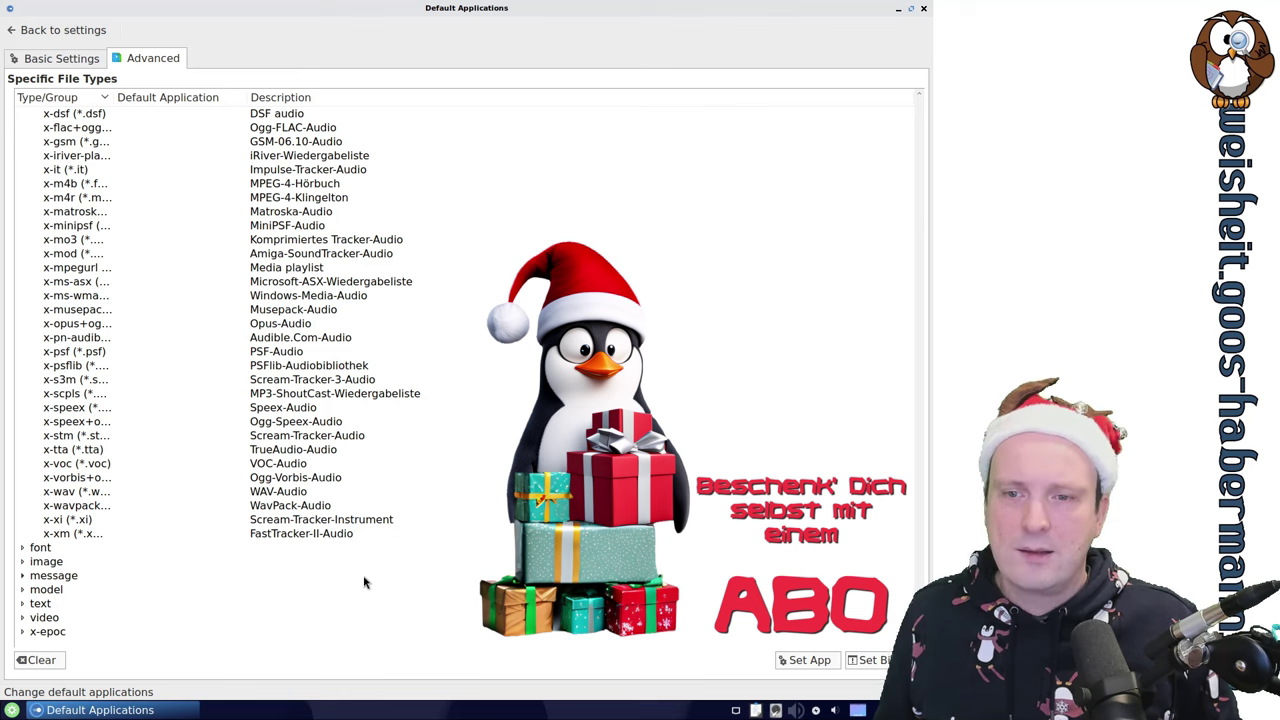
scroll(335, 498, "up", 2)
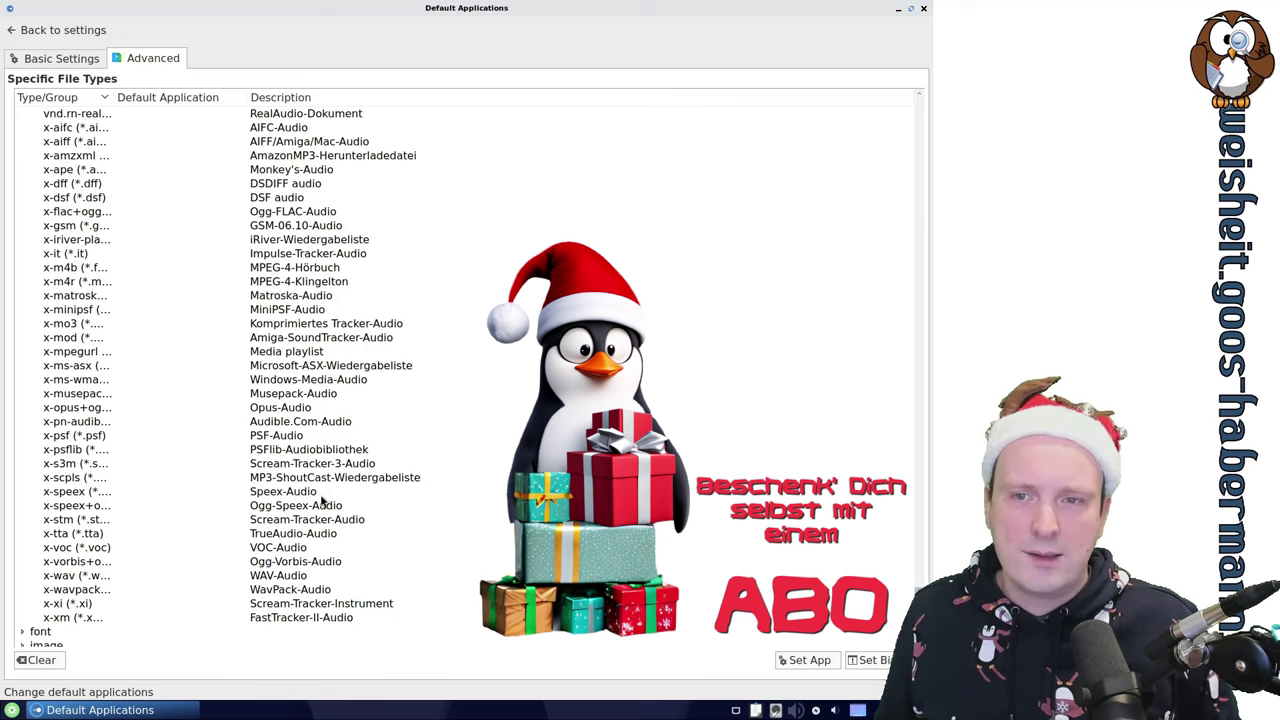
scroll(236, 478, "up", 3)
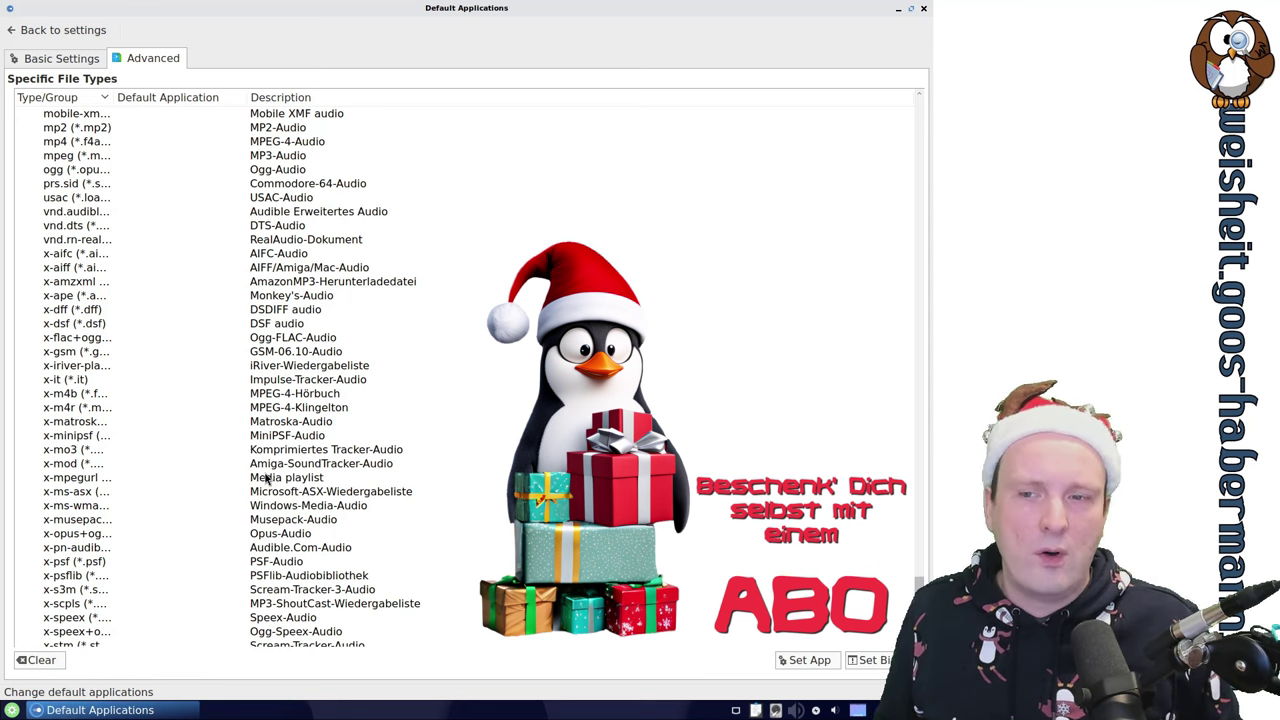
left_click(315, 300)
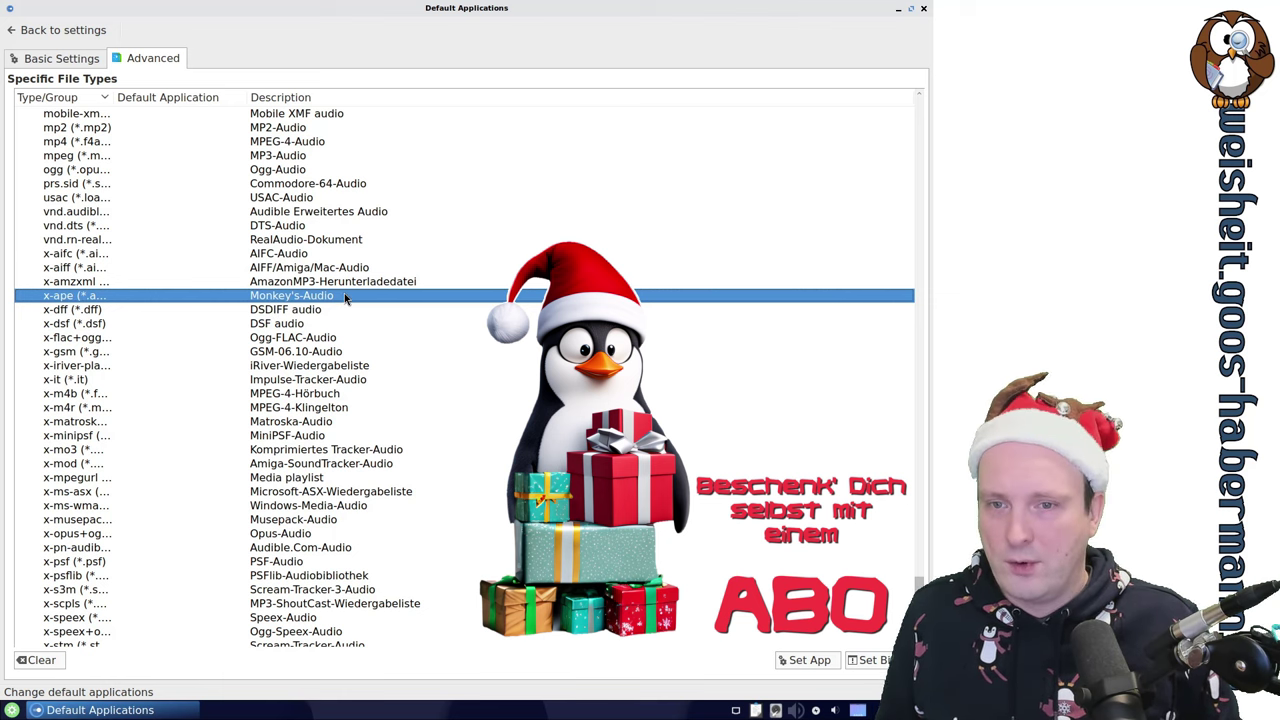
scroll(383, 365, "down", 4)
scroll(360, 385, "down", 1)
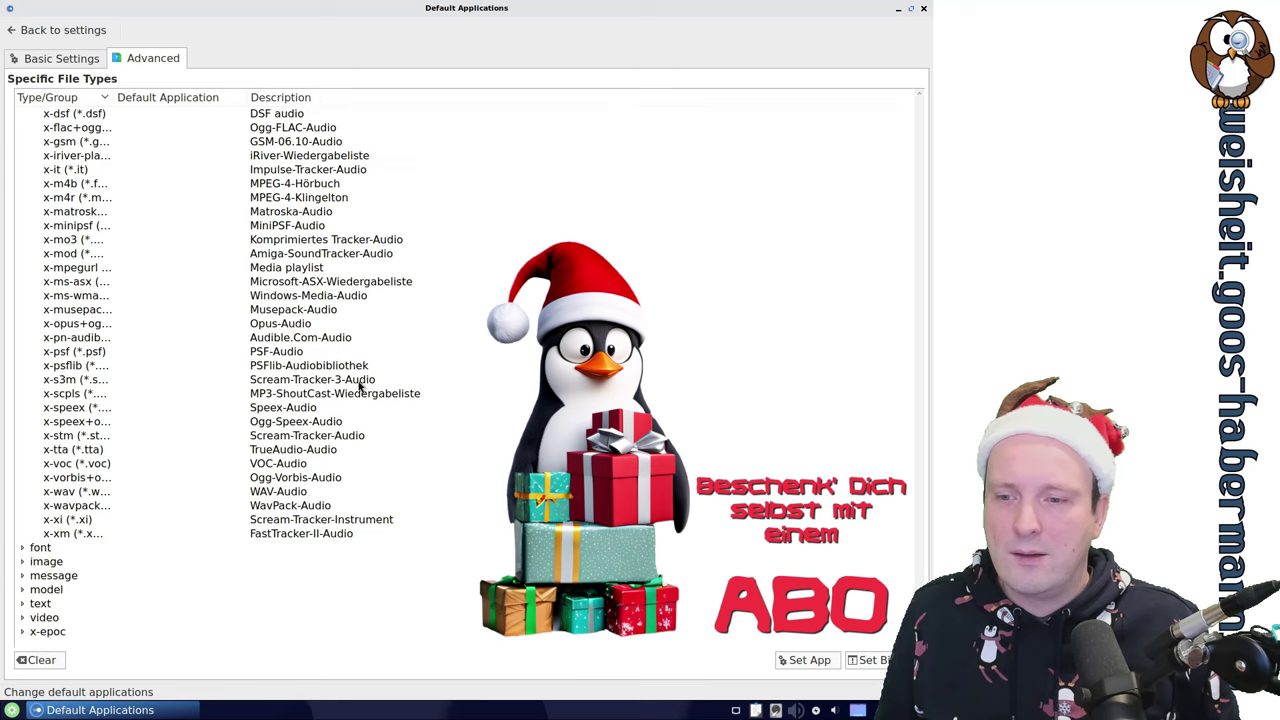
left_click(22, 548)
scroll(44, 582, "down", 2)
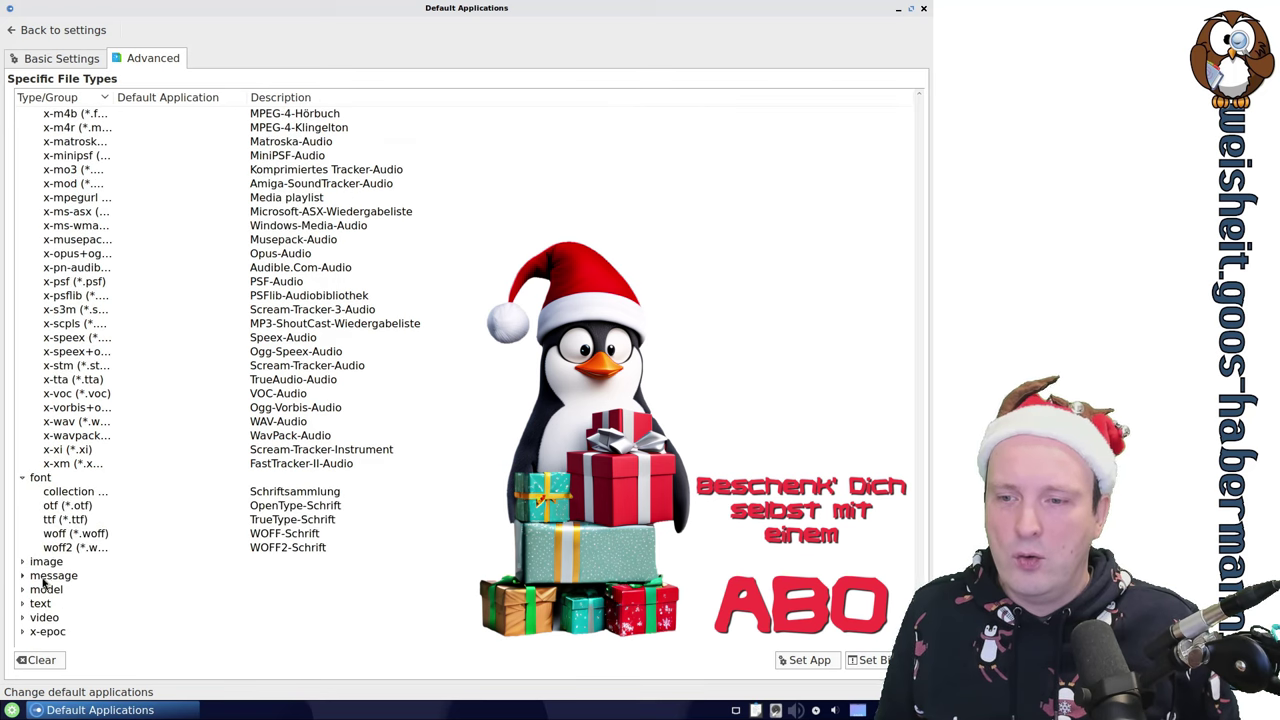
left_click(23, 562)
scroll(310, 440, "down", 20)
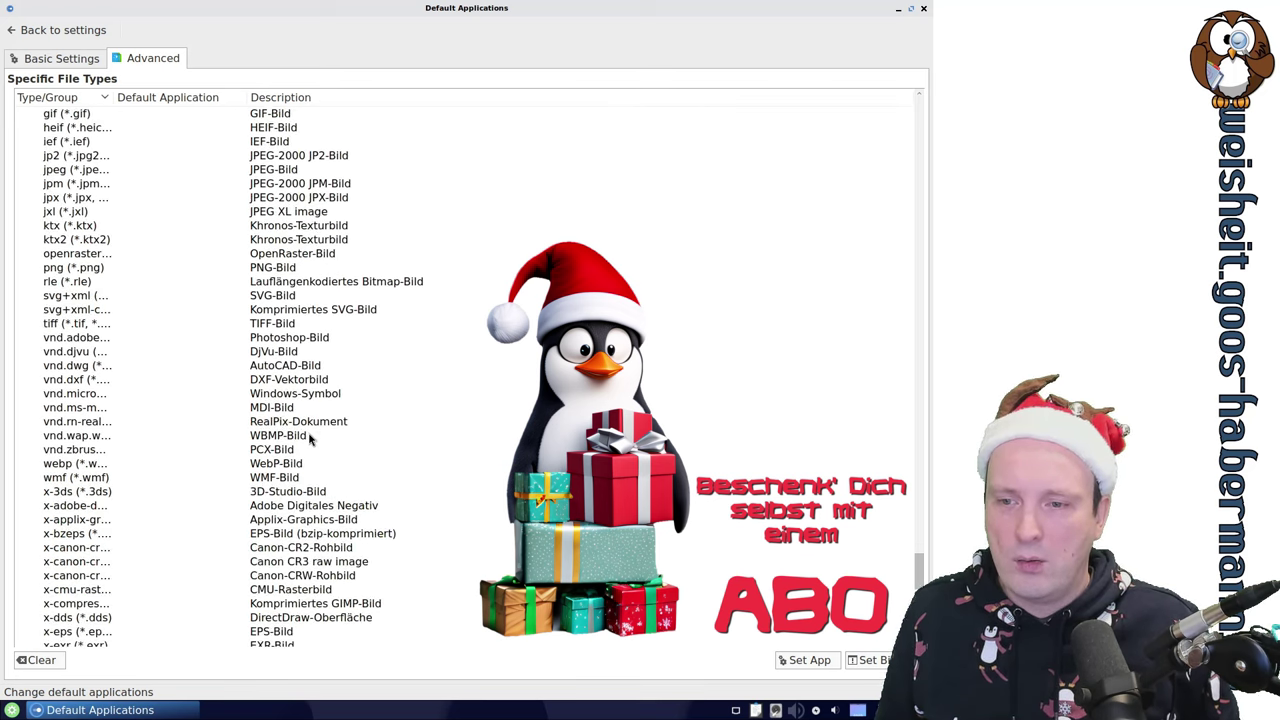
Set Exaile as the default application for the Monkey's-Audio file type in the audio group.
scroll(310, 435, "up", 20)
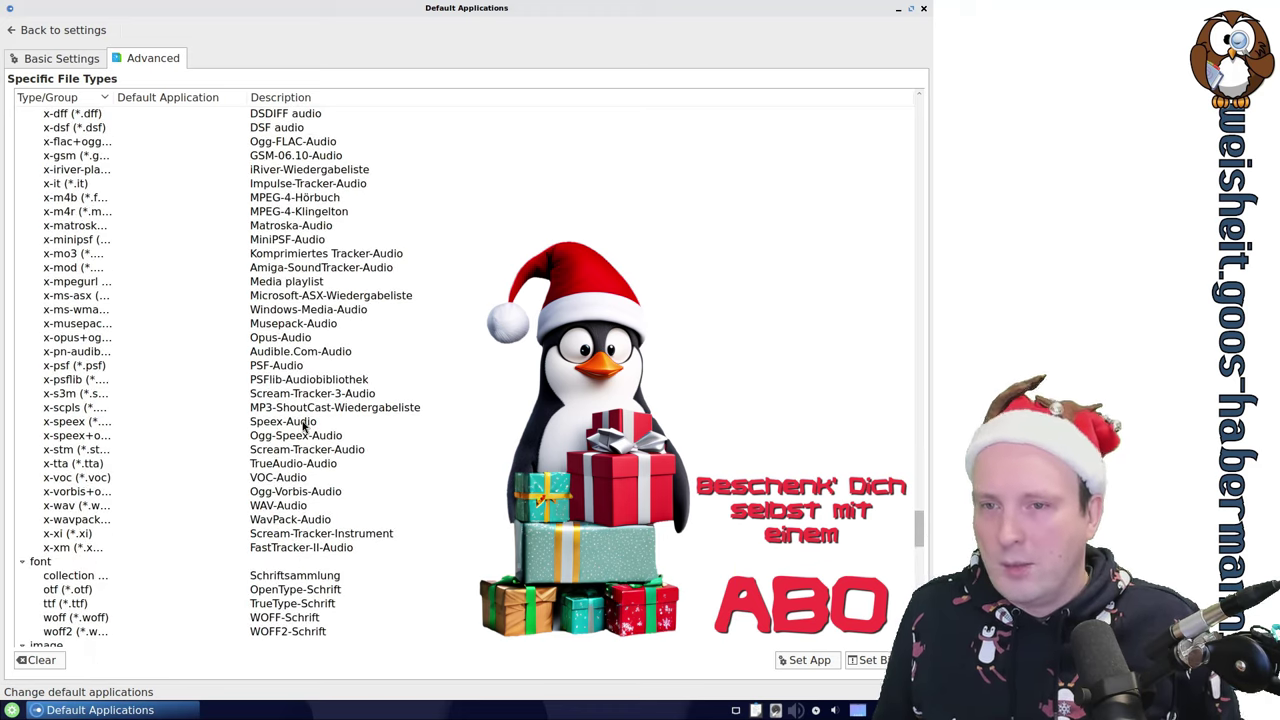
left_click(302, 435)
left_click(806, 659)
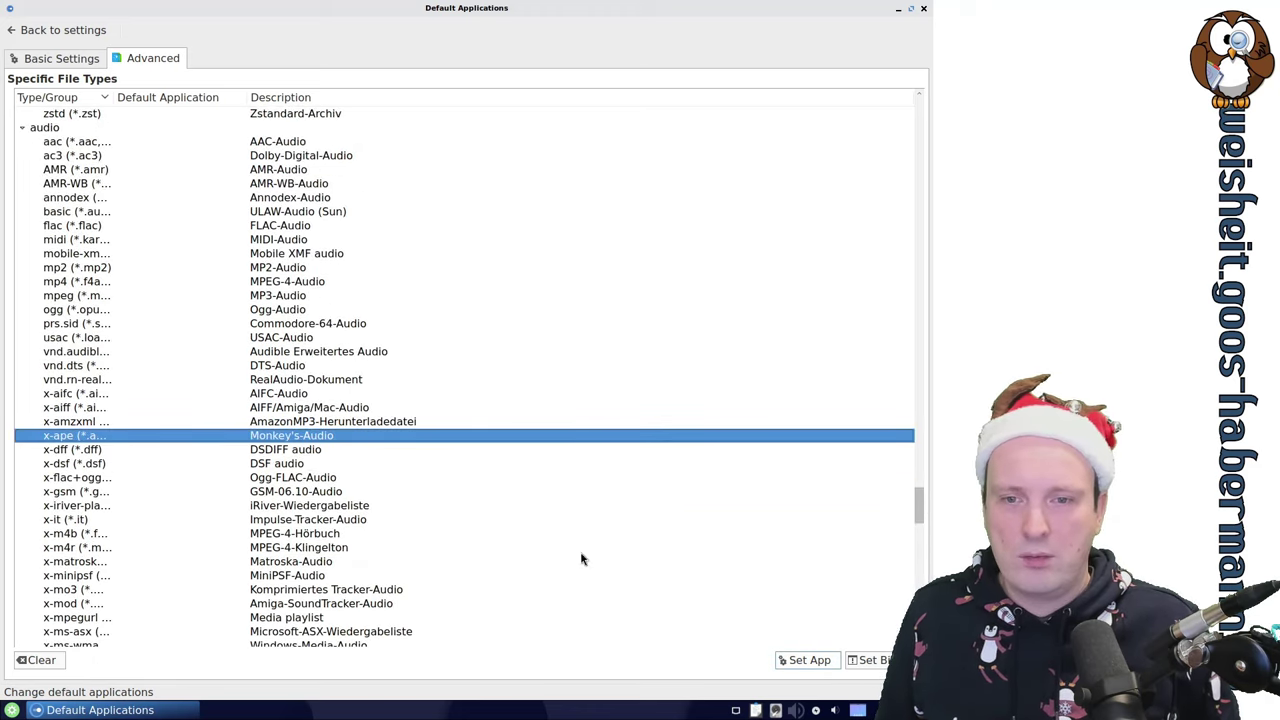
scroll(478, 349, "down", 6)
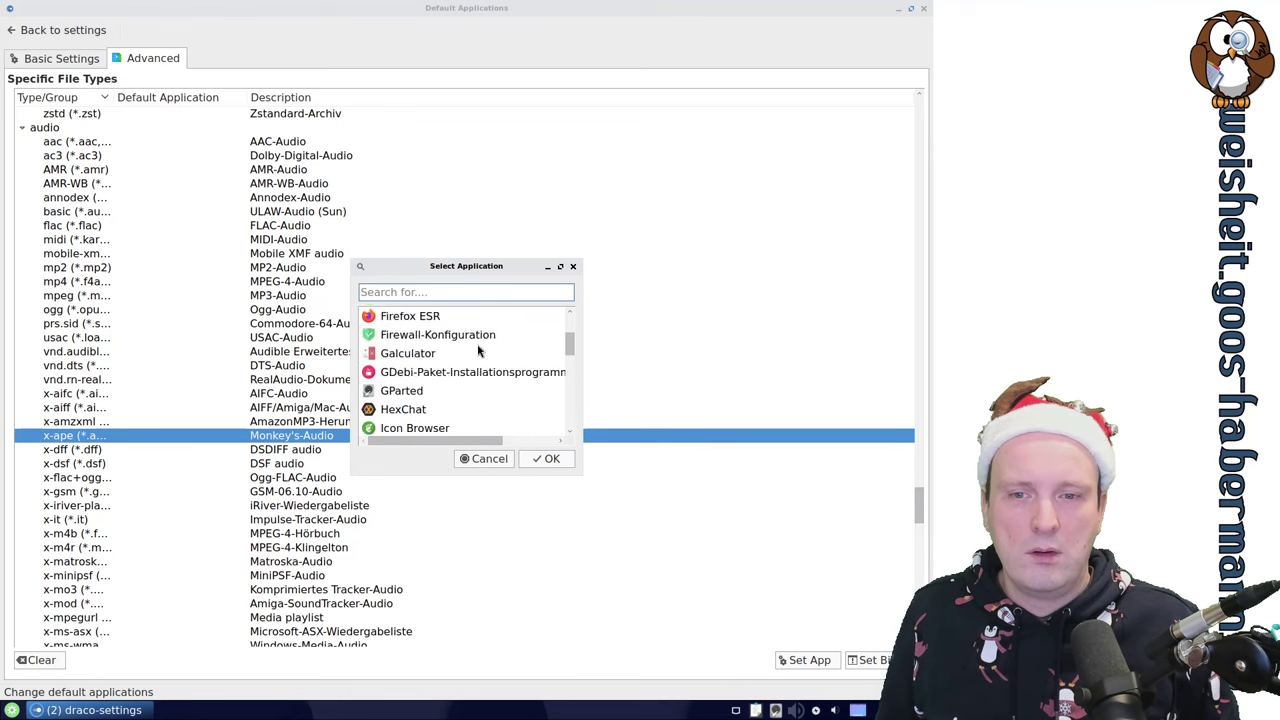
scroll(488, 352, "up", 3)
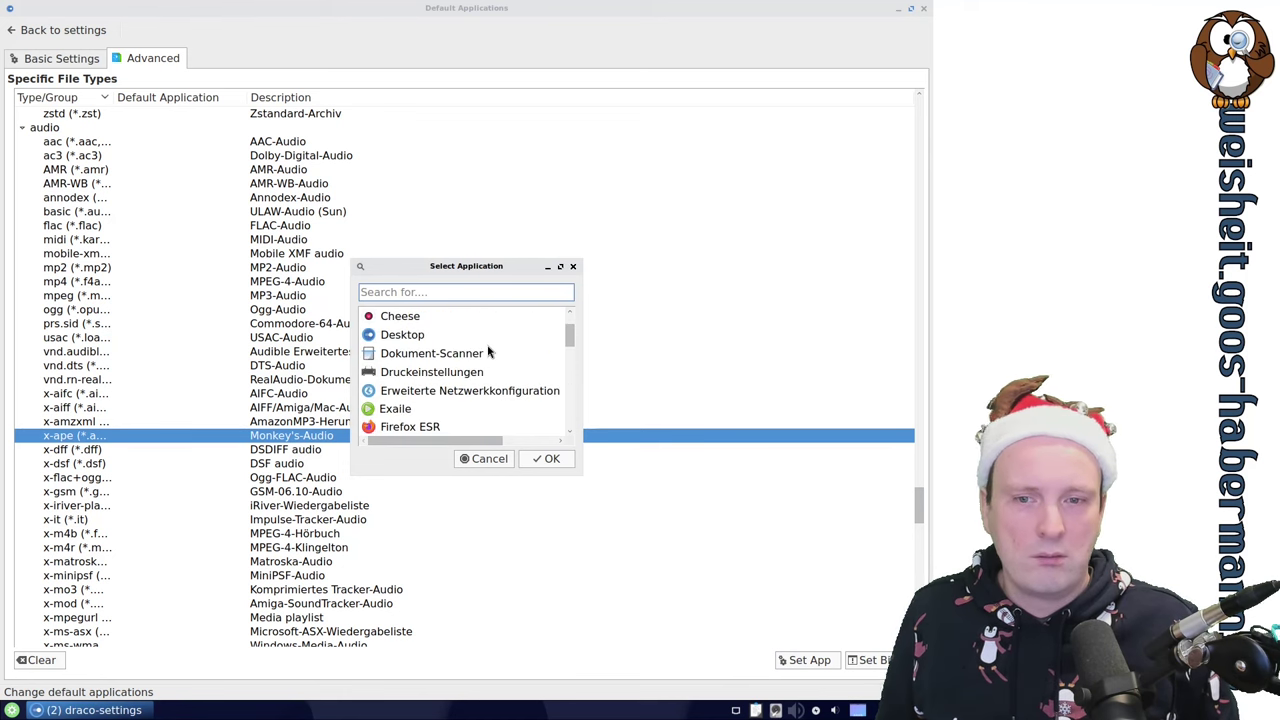
left_click(407, 409)
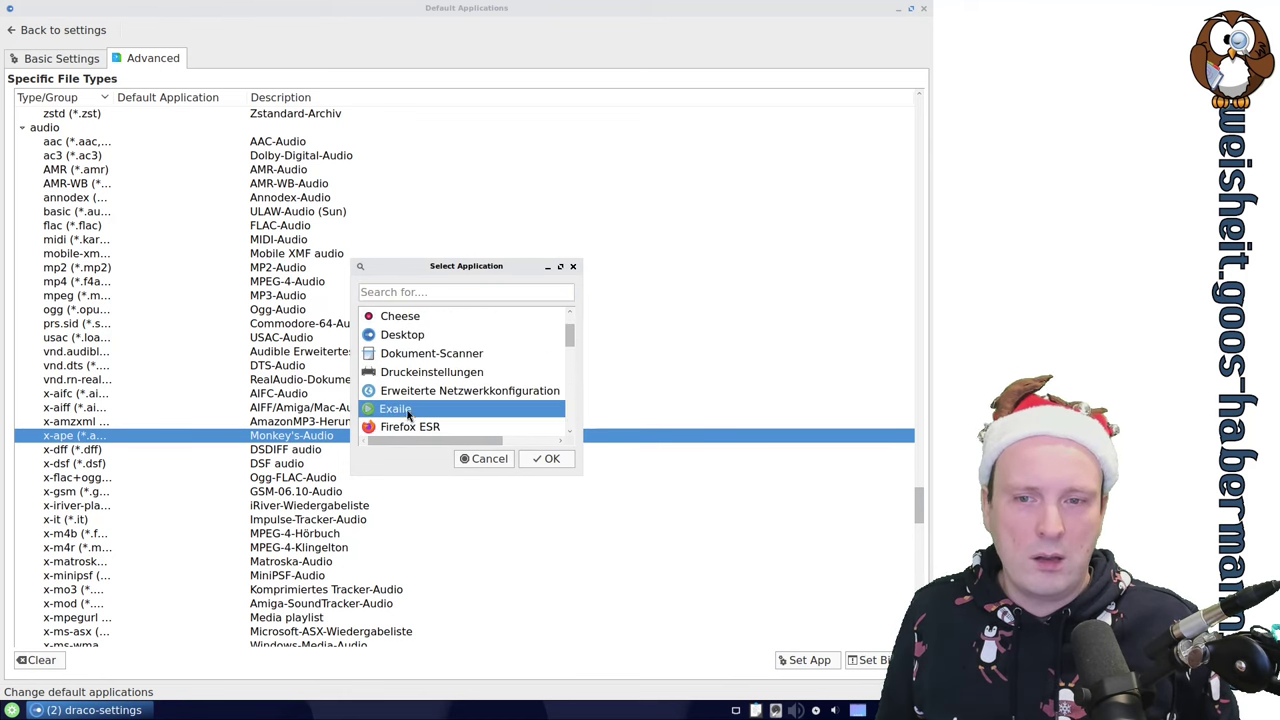
left_click(553, 460)
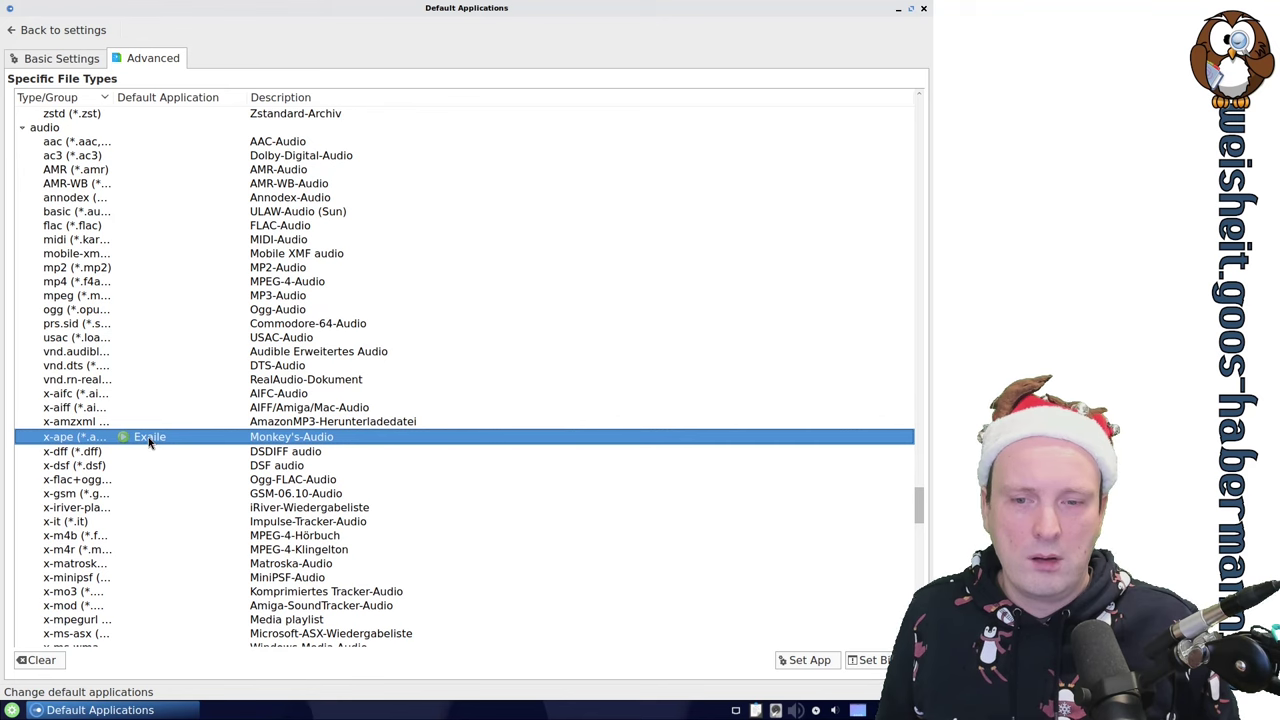
Review the startup services under Autostart from the settings overview and return to the maximized overview.
left_click(50, 30)
left_click(597, 70)
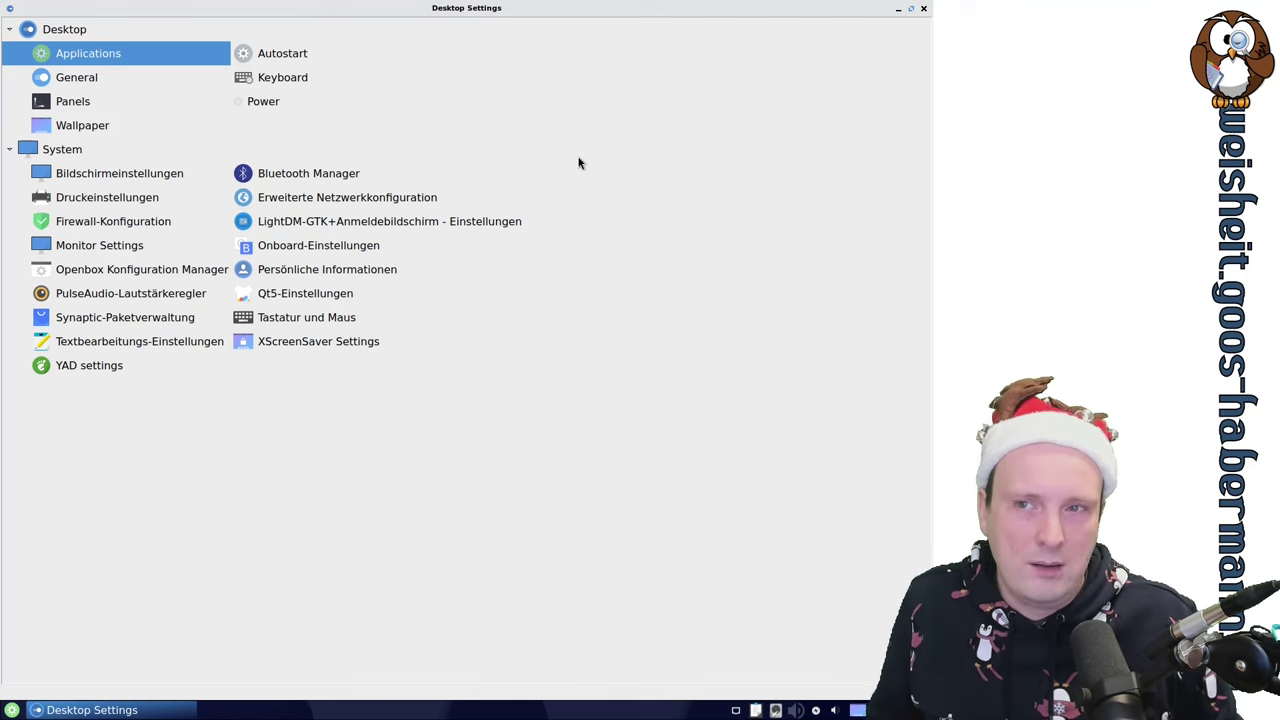
left_click(285, 57)
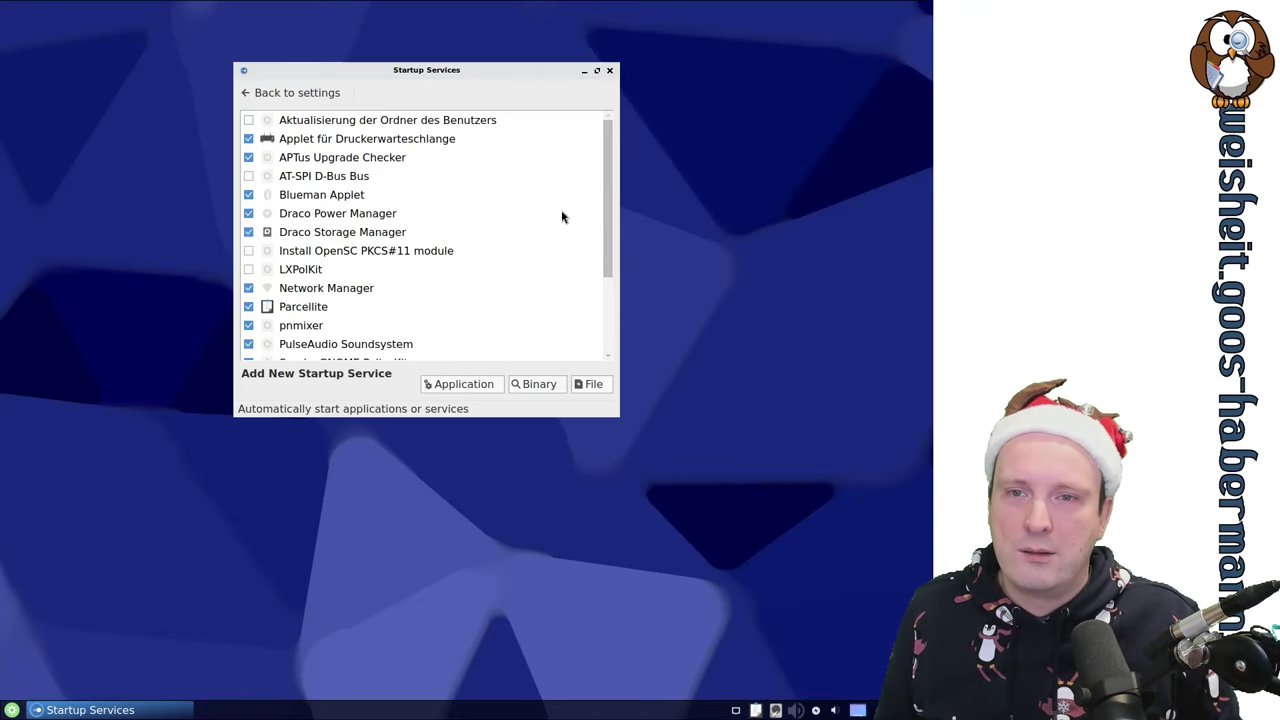
scroll(562, 216, "down", 2)
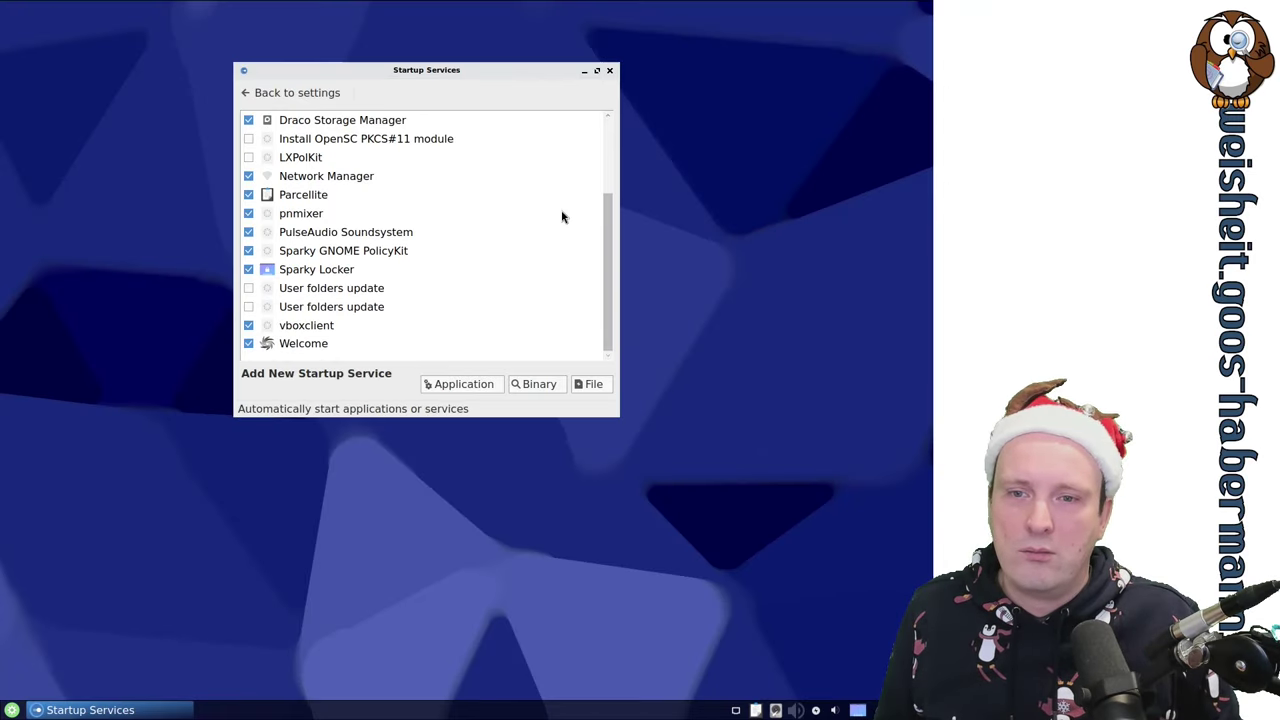
left_click(271, 96)
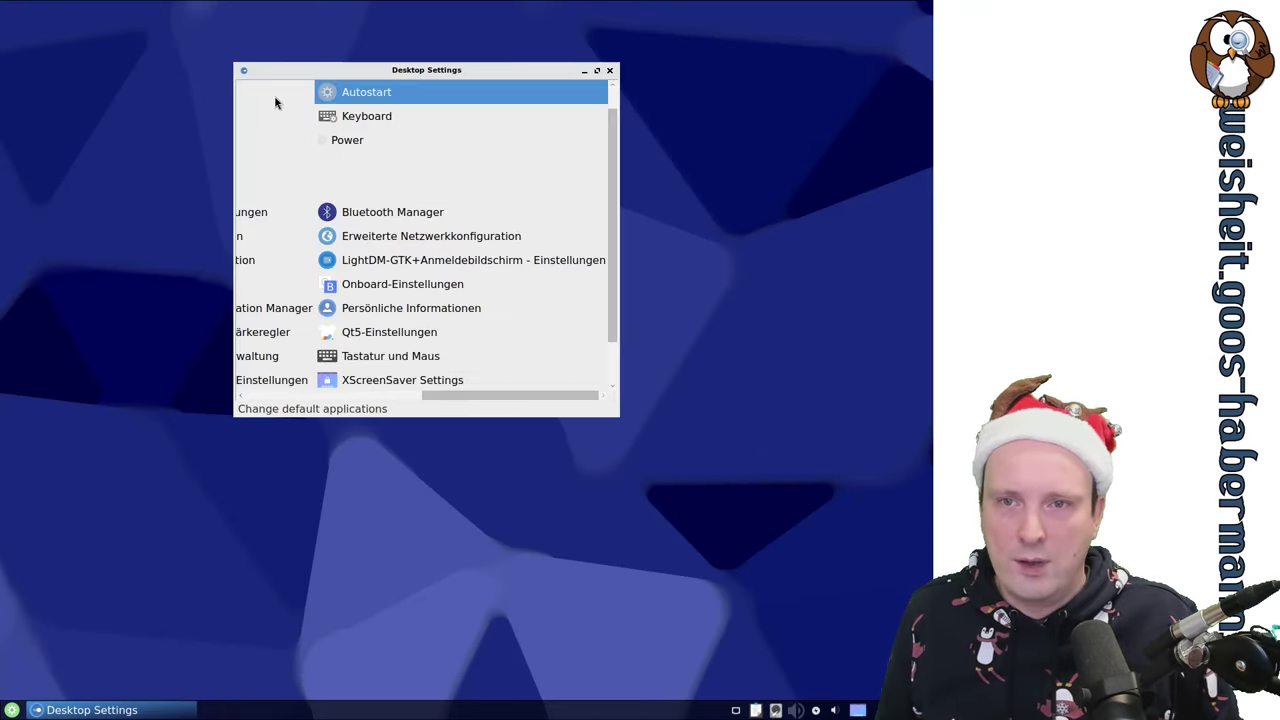
left_click(597, 70)
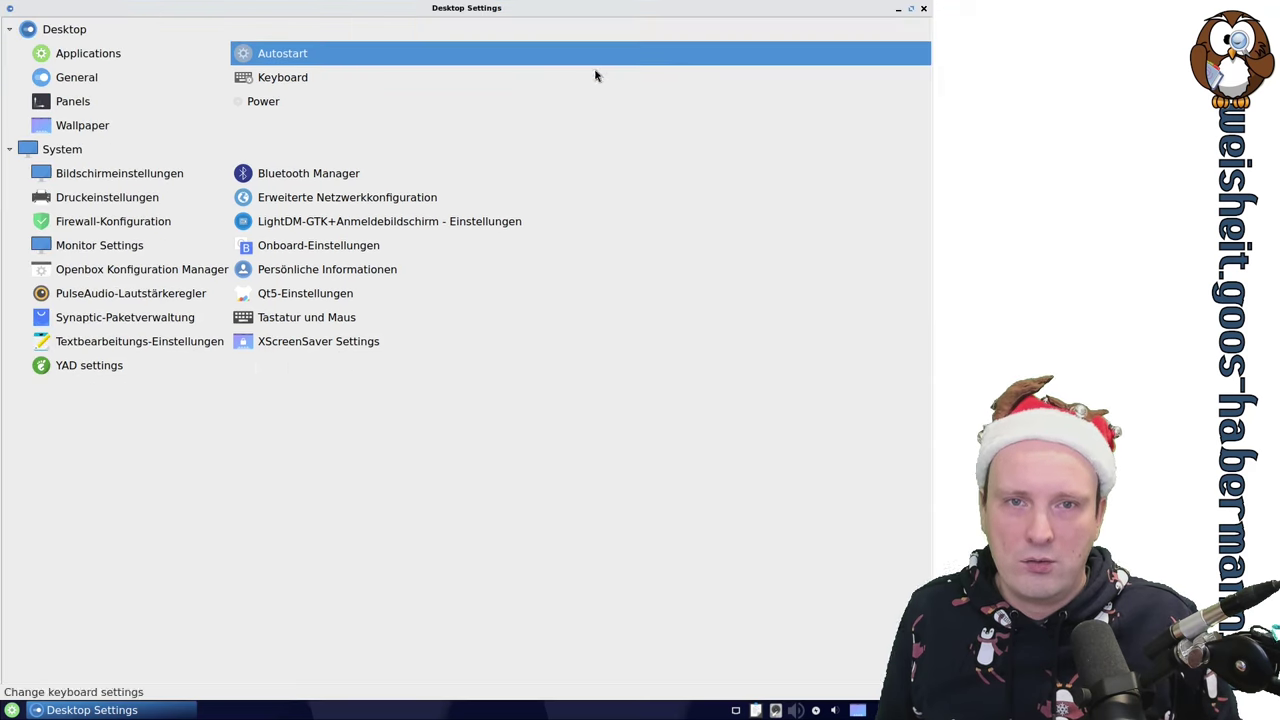
left_click(911, 9)
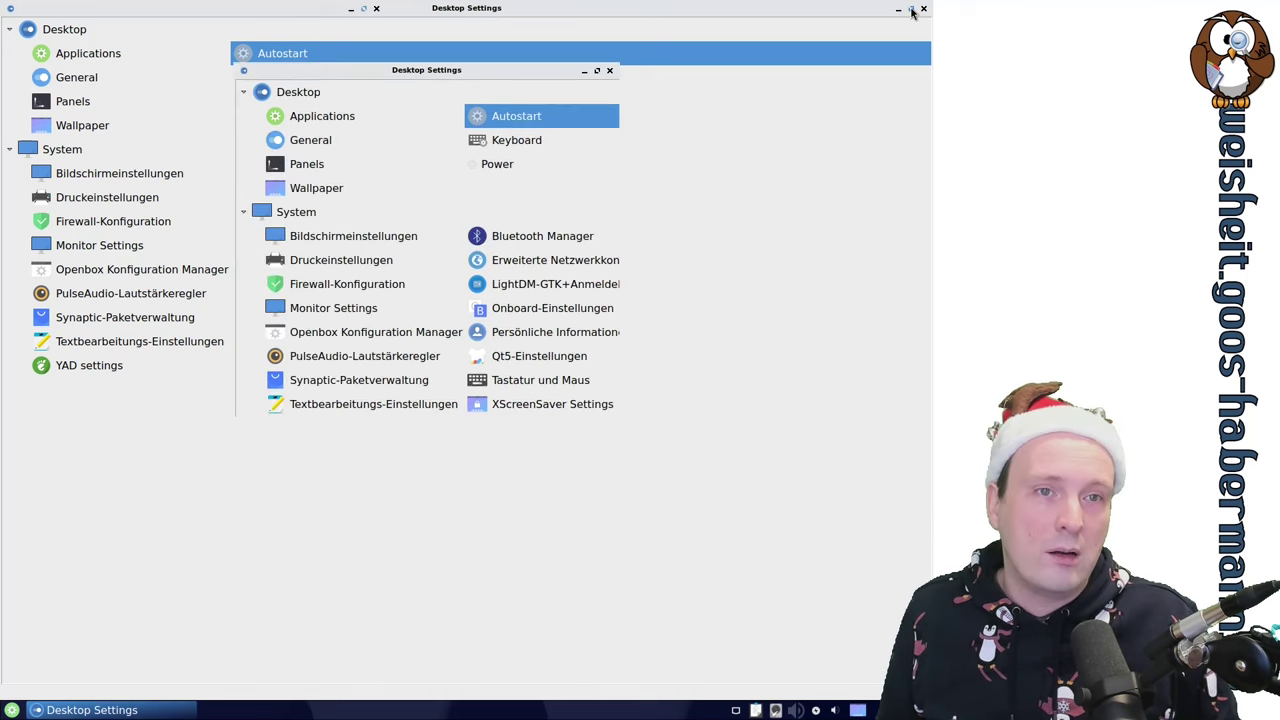
left_click(597, 71)
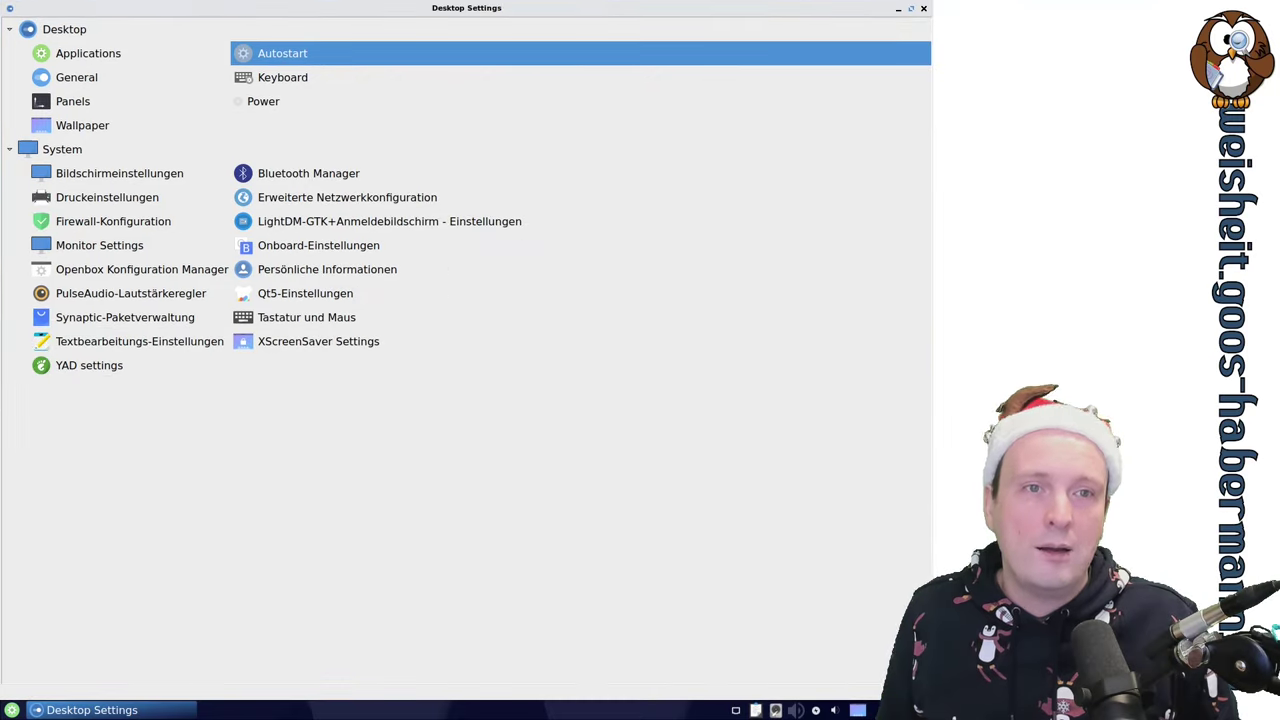
left_click(899, 10)
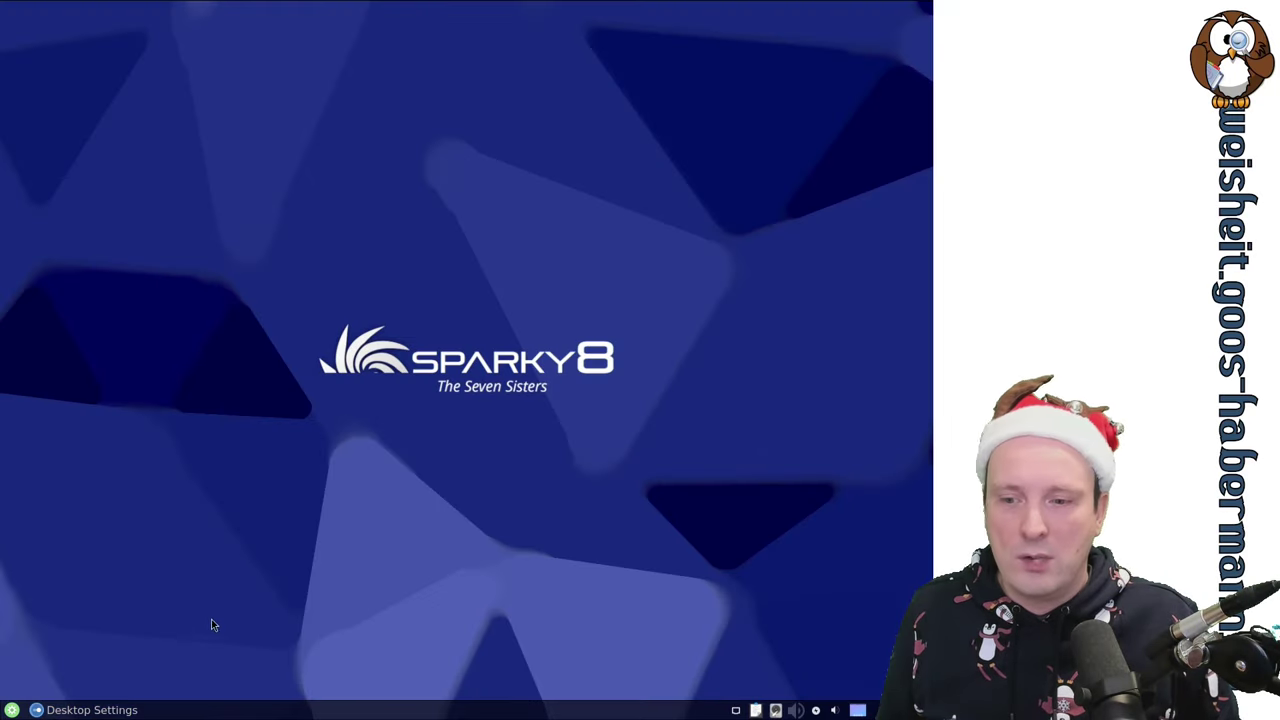
left_click(131, 711)
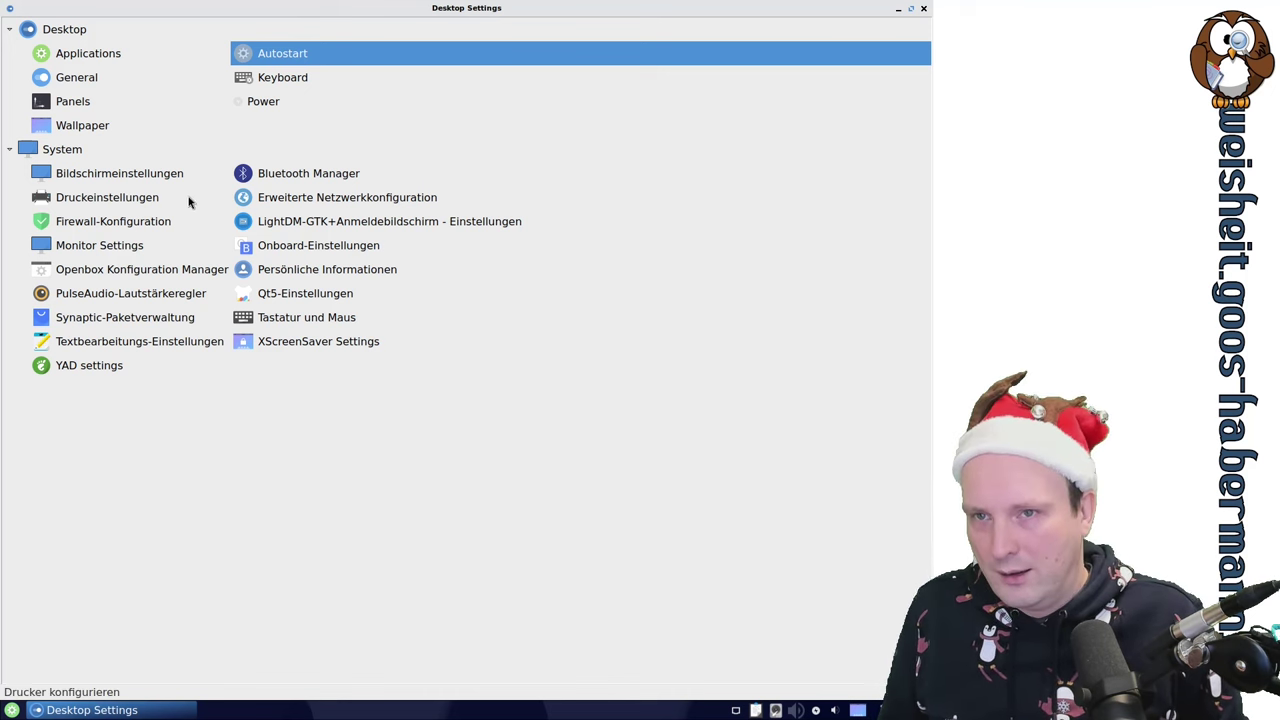
Open the General desktop settings, toggle showing storage devices off and on again, and move the window towards the middle of the desktop.
left_click(81, 86)
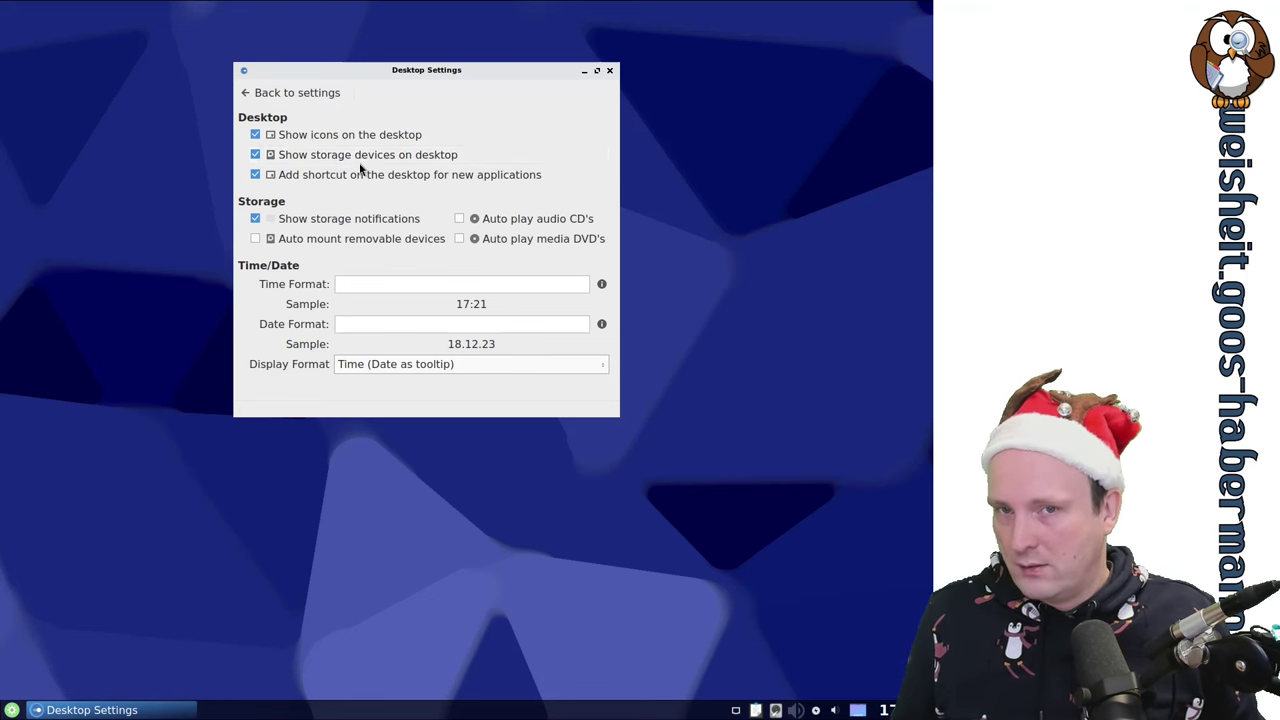
left_click(255, 155)
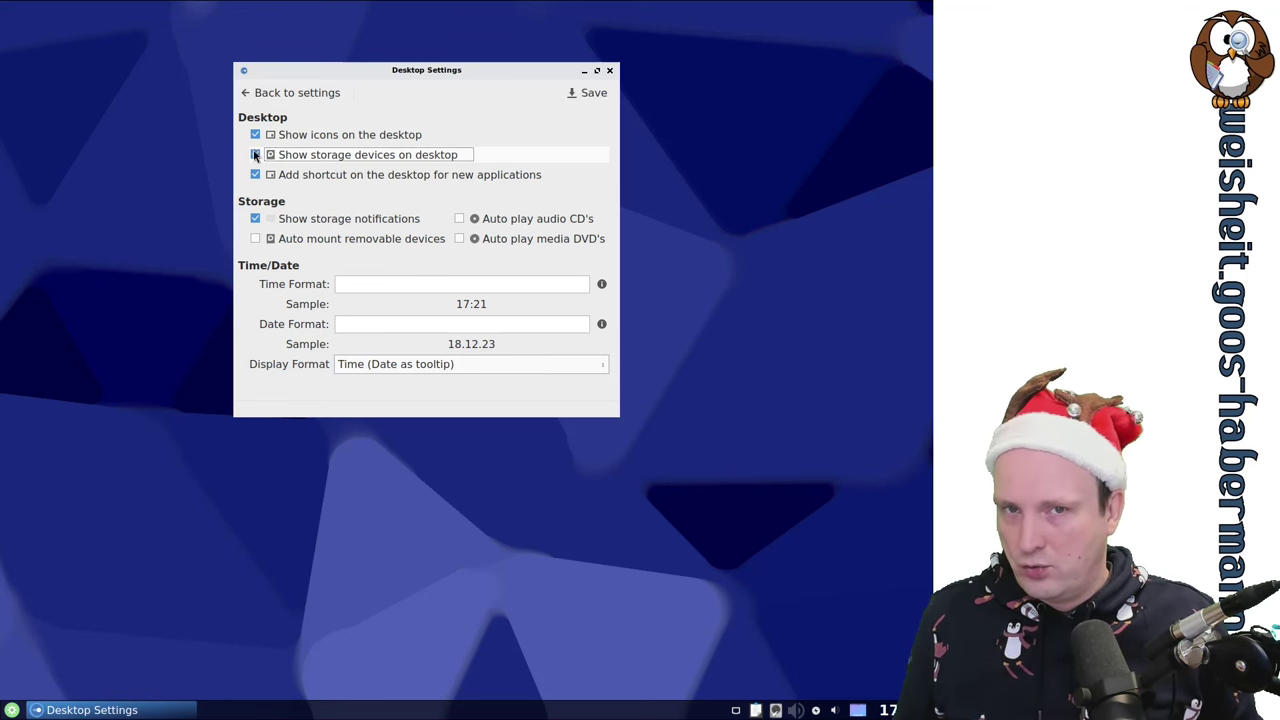
left_click(255, 155)
left_click_drag(427, 70, 431, 207)
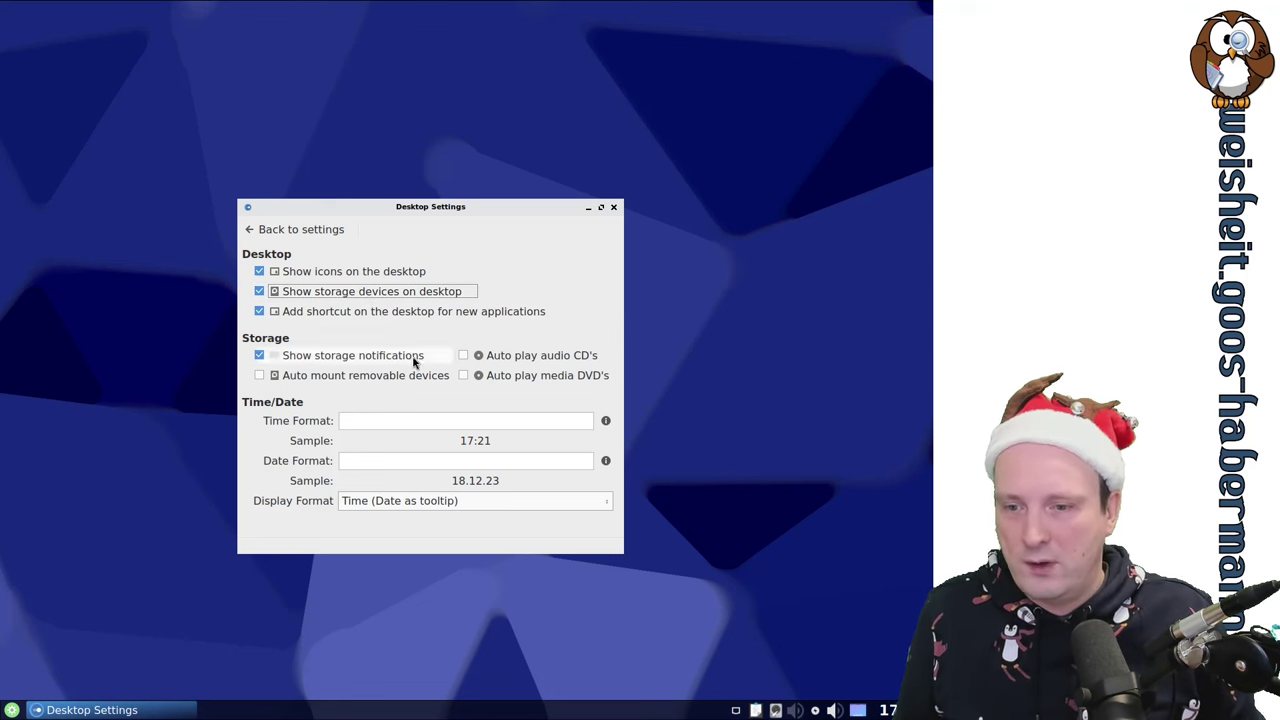
left_click_drag(449, 207, 516, 217)
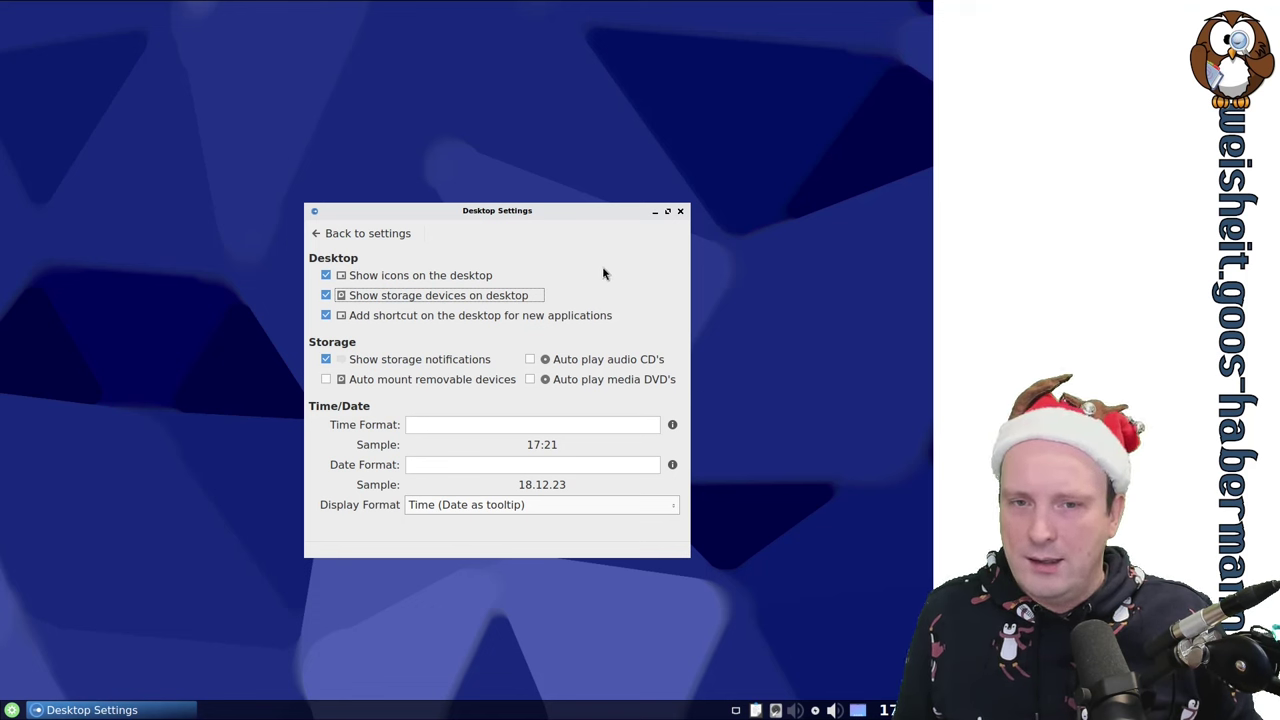
Enable and save automatic mounting of removable devices, then return to the maximized settings overview.
left_click(381, 381)
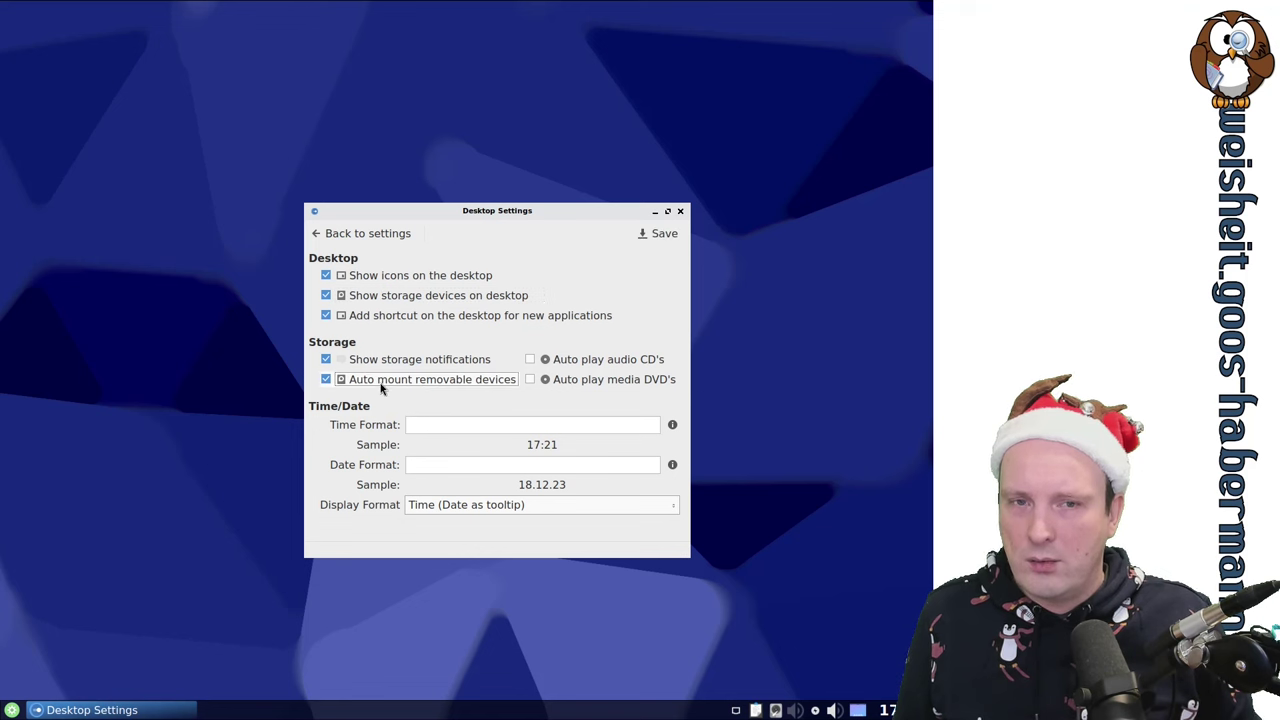
left_click(660, 234)
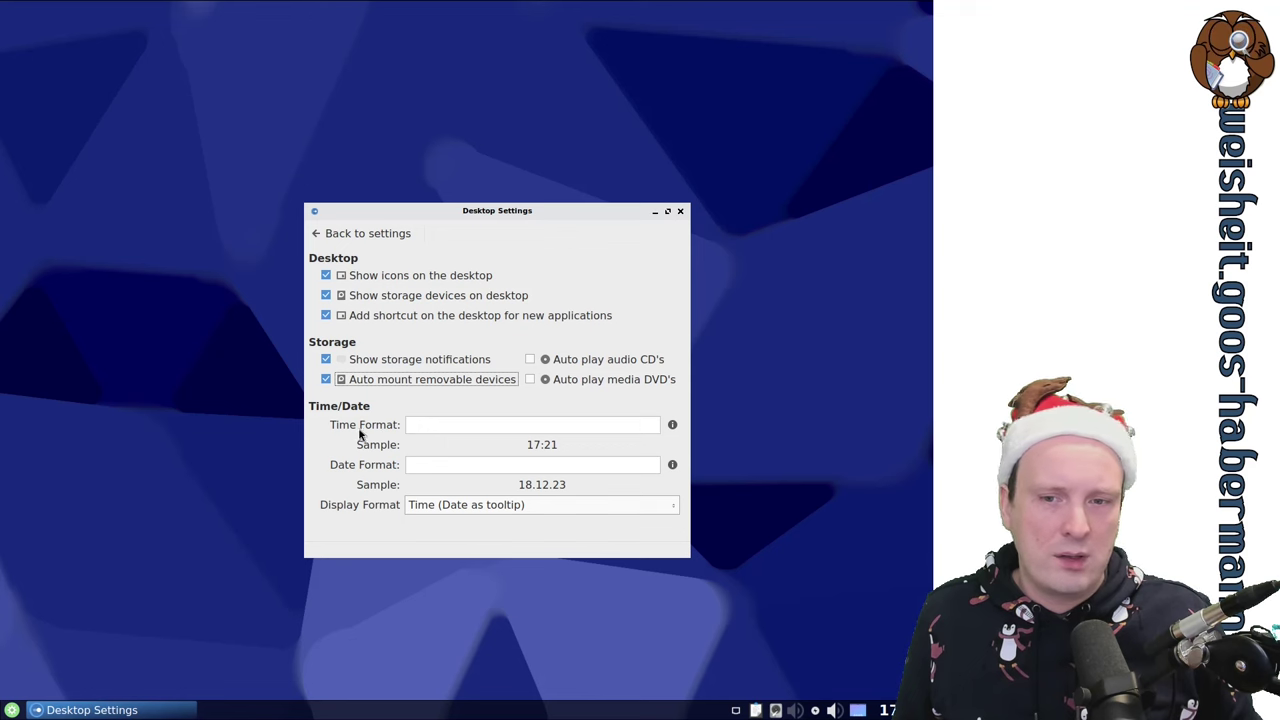
left_click(362, 233)
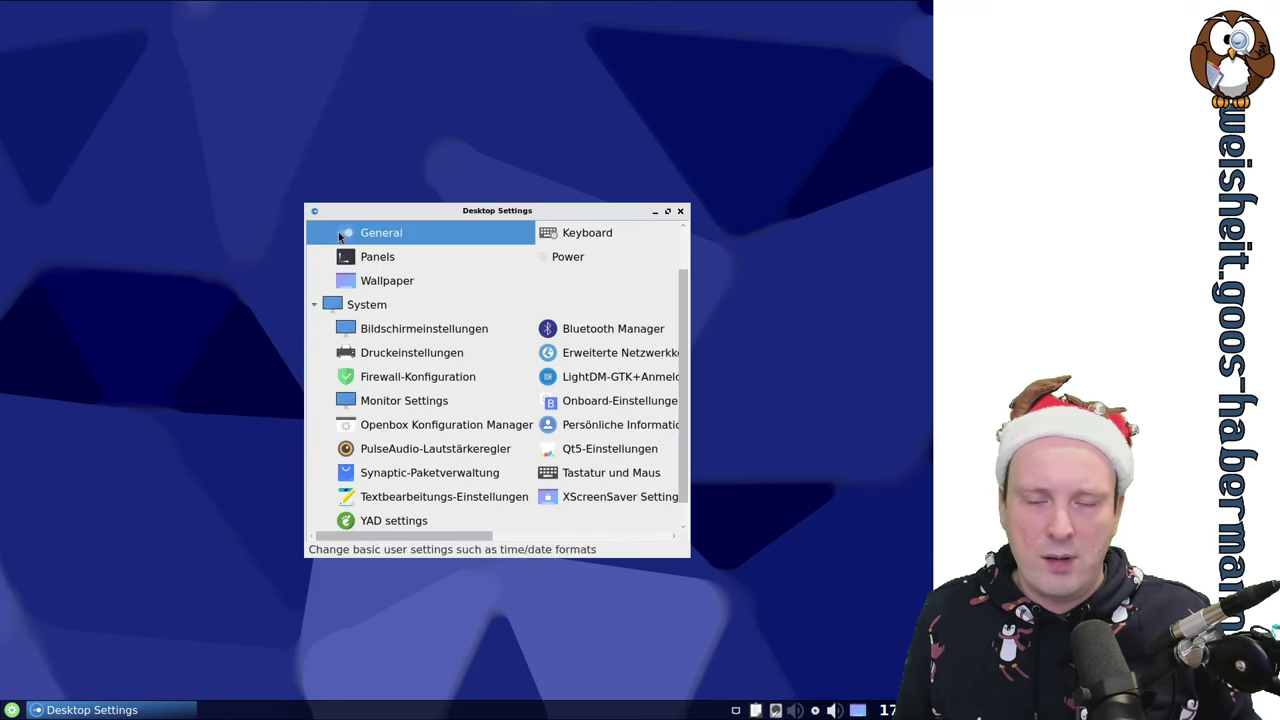
left_click(667, 211)
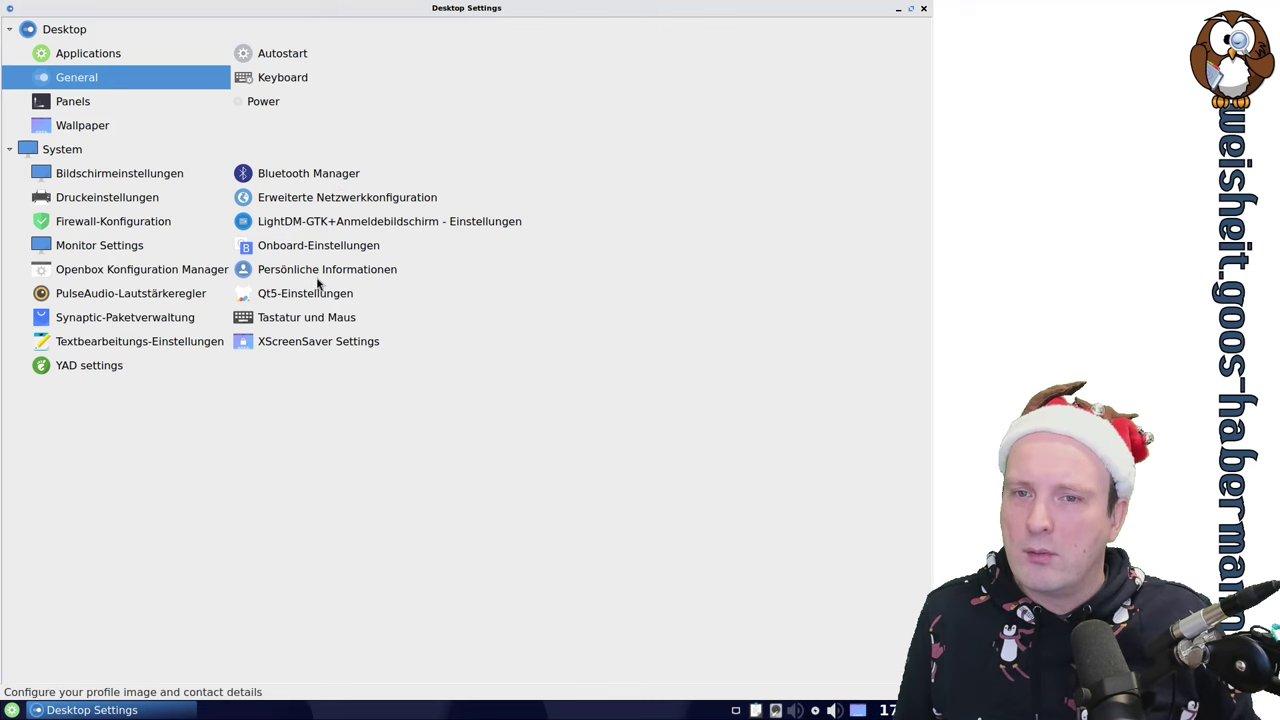
Enter a private telephone number in the personal information and apply the change, authorizing it with the account password.
double_click(371, 276)
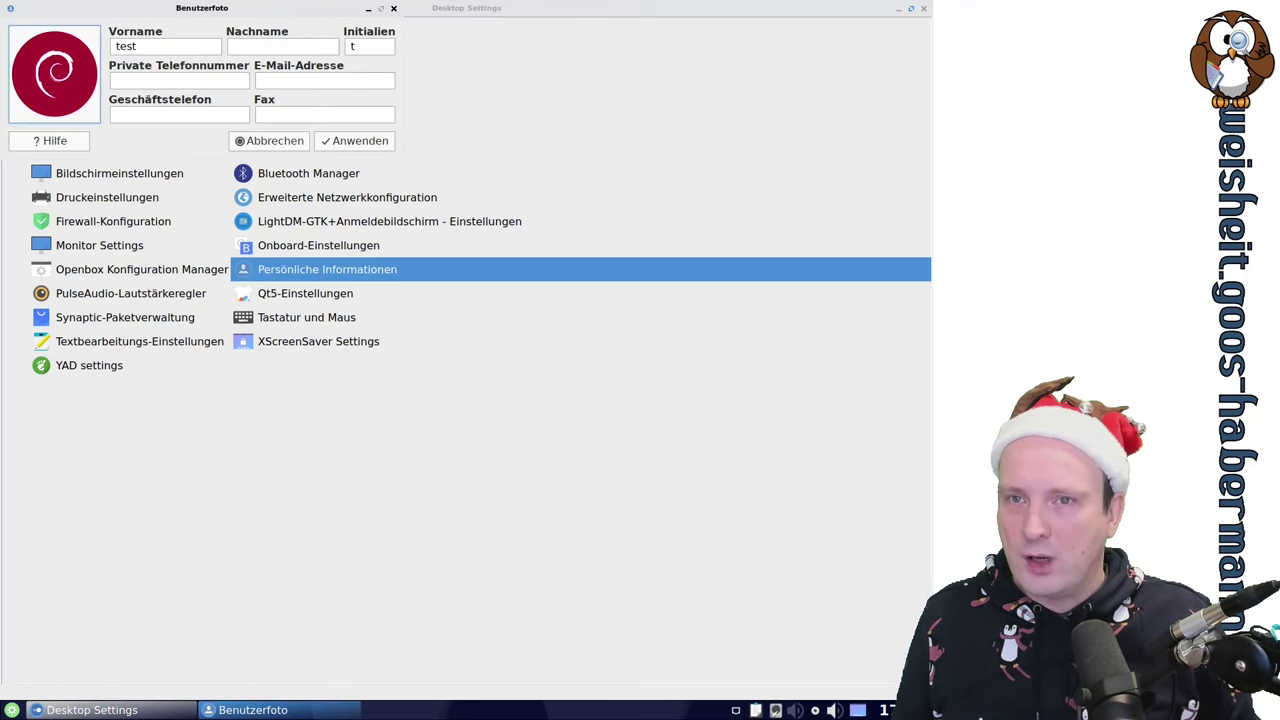
left_click_drag(226, 12, 520, 466)
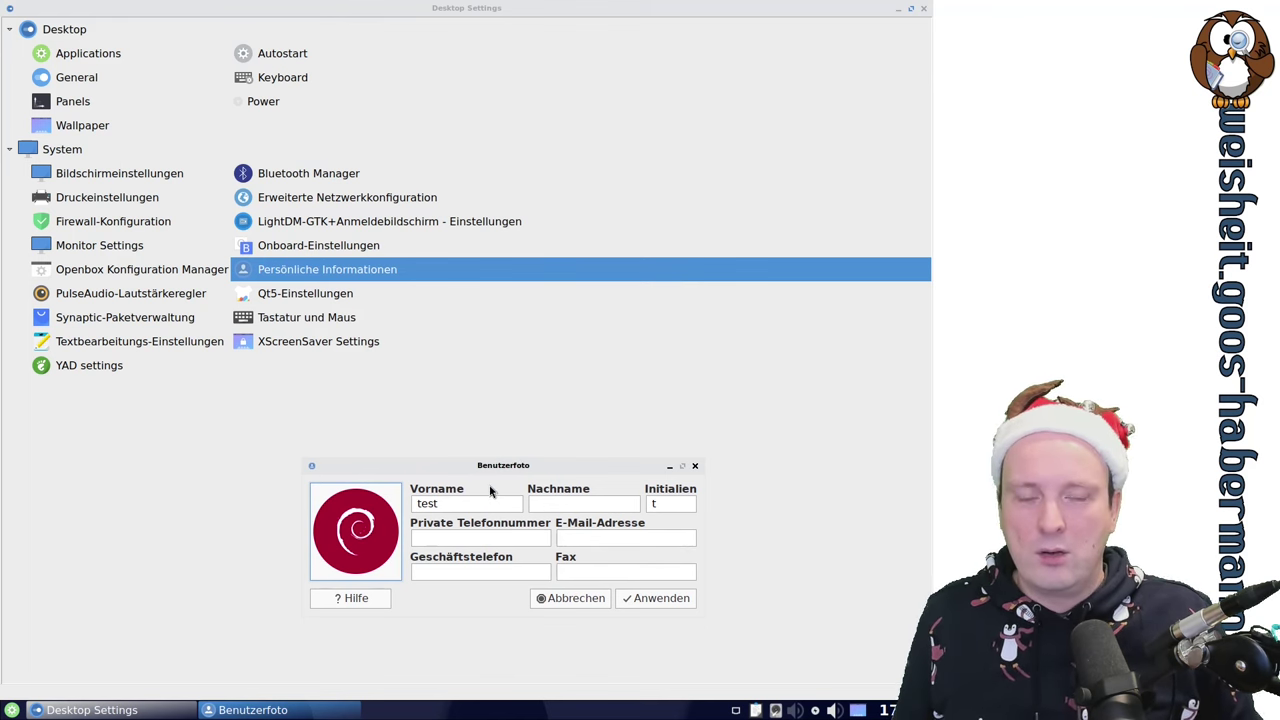
left_click(517, 538)
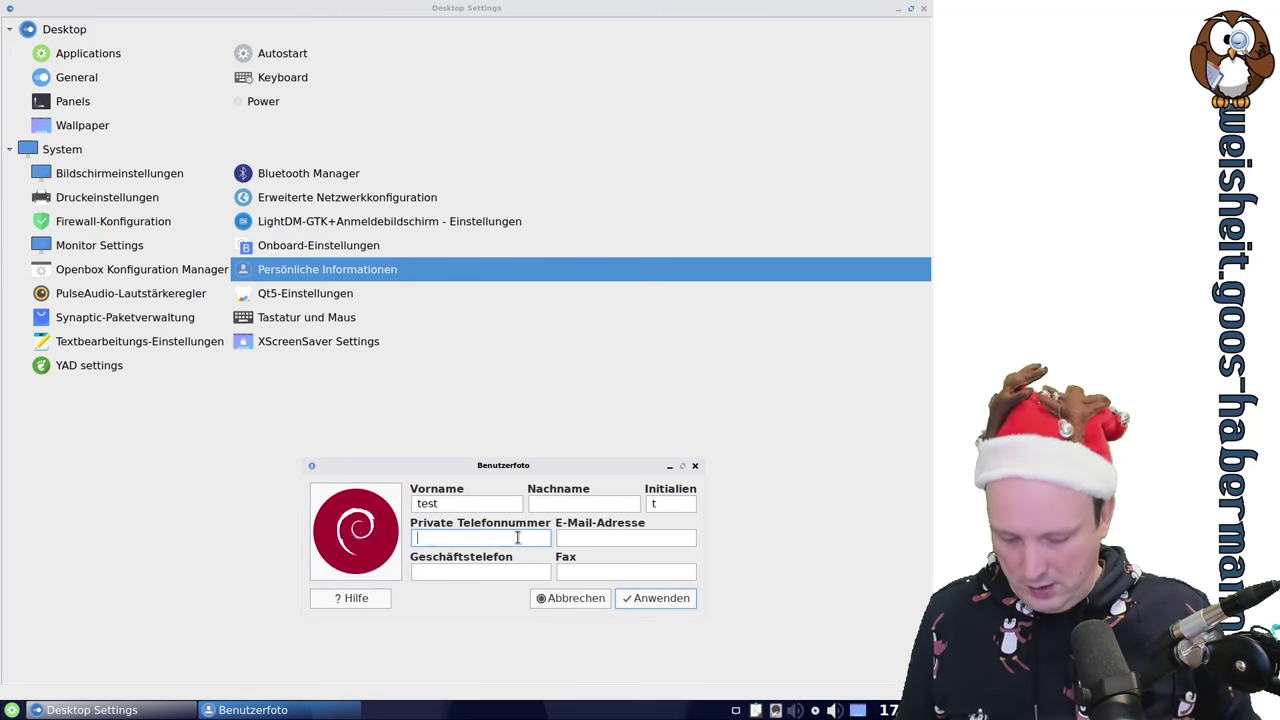
type("00000000")
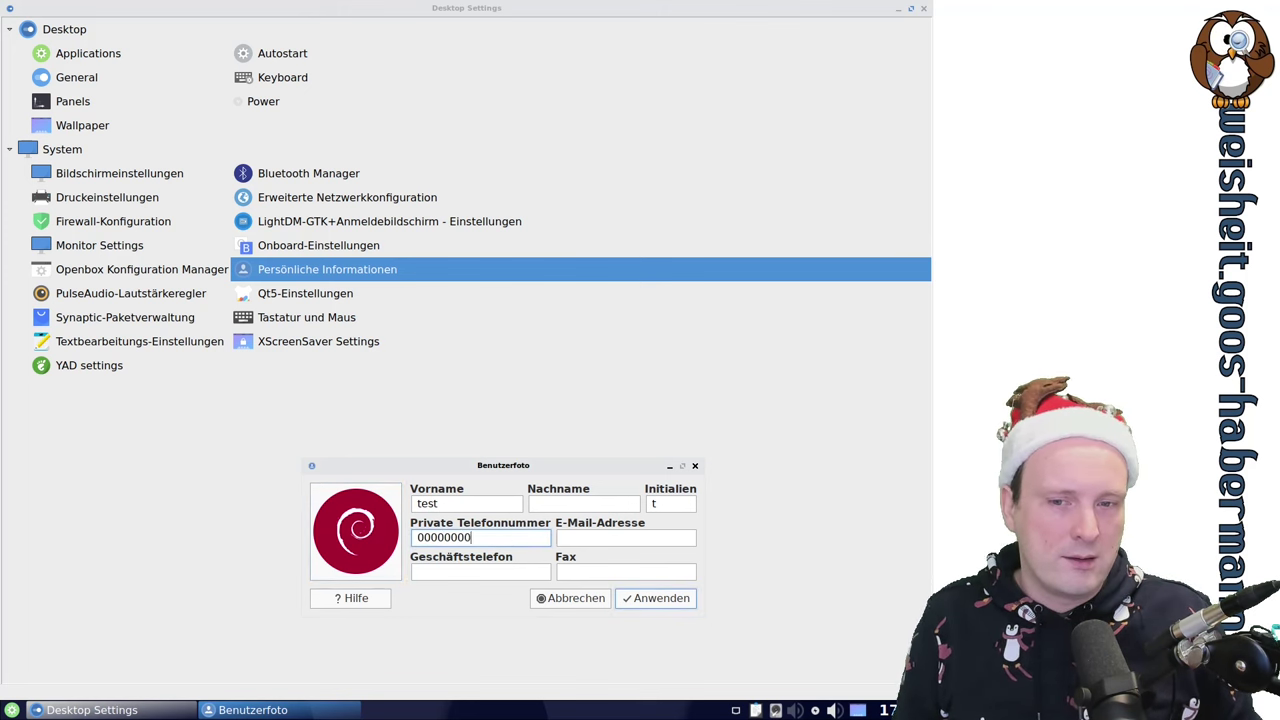
type("00")
left_click(658, 600)
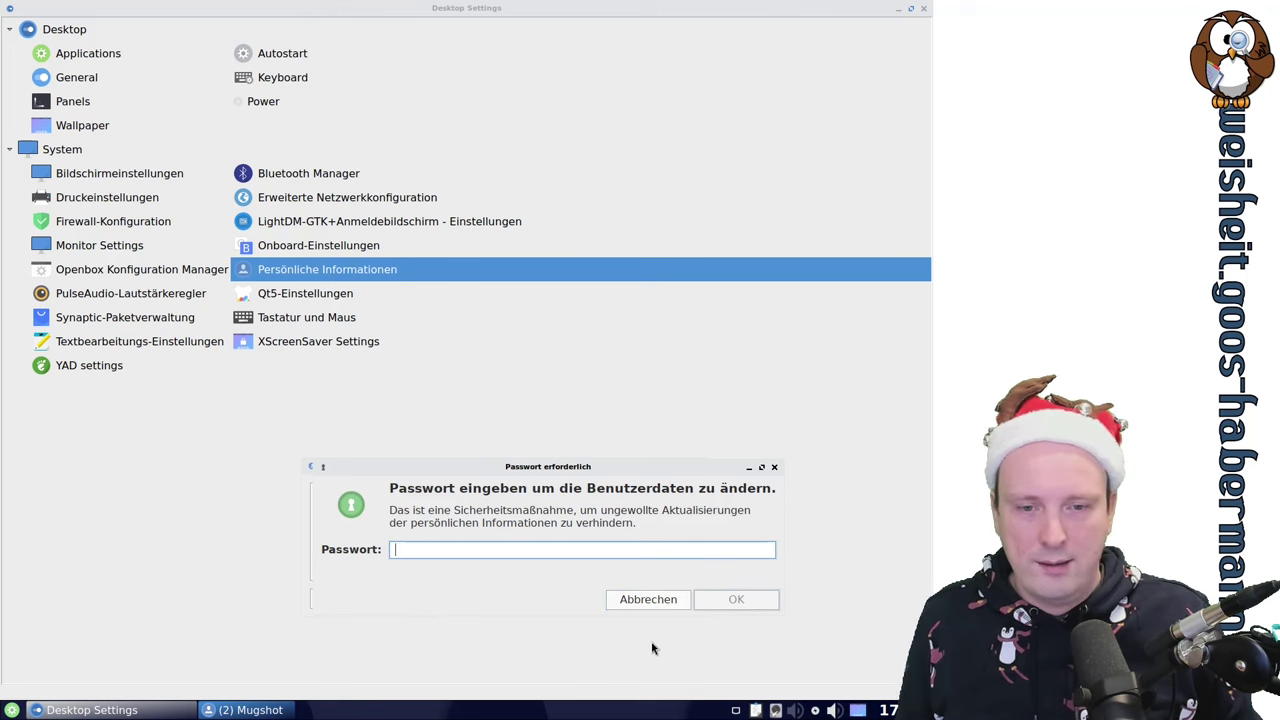
type("****")
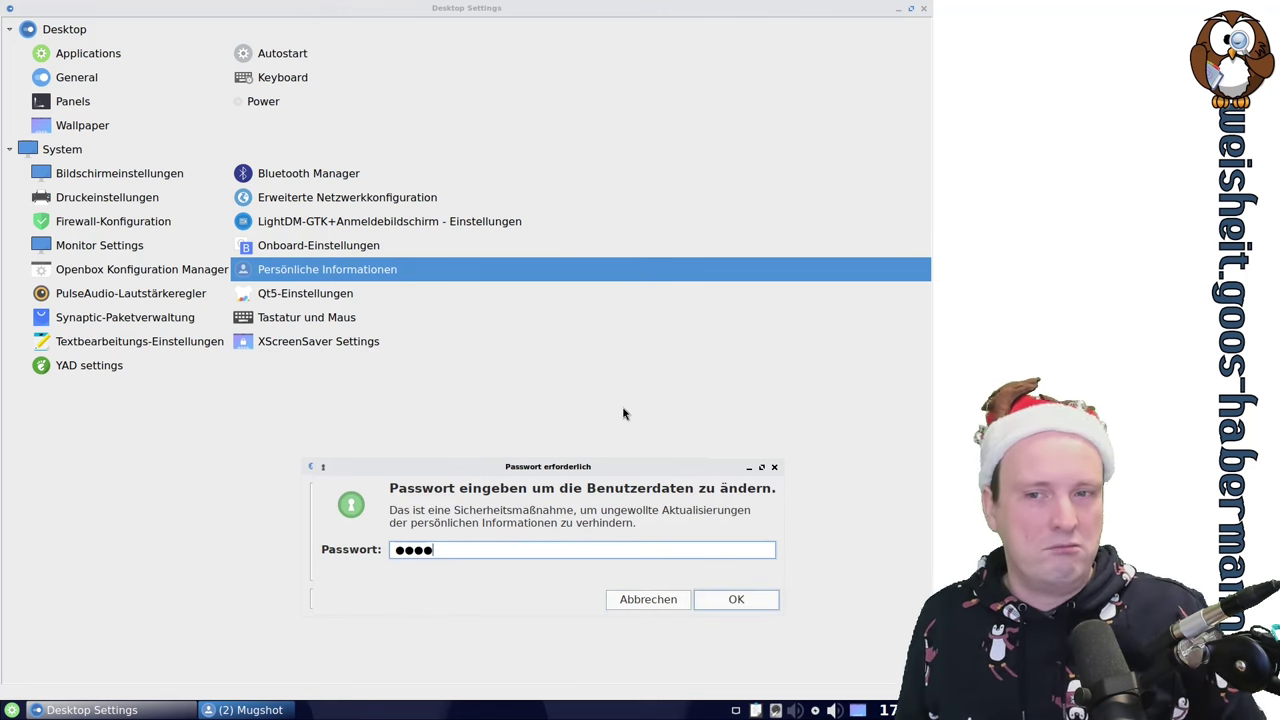
key("Return")
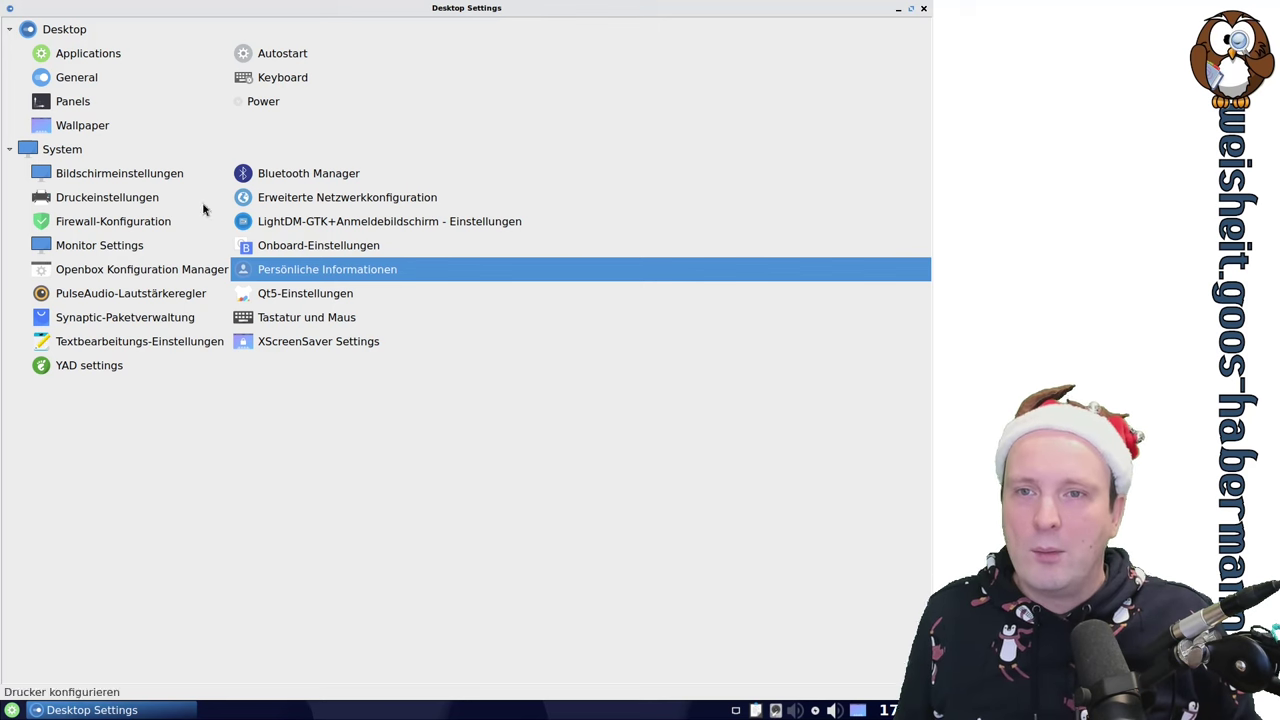
Review the layout, variant and model choices in the Keyboard settings and return to the maximized overview.
left_click(293, 80)
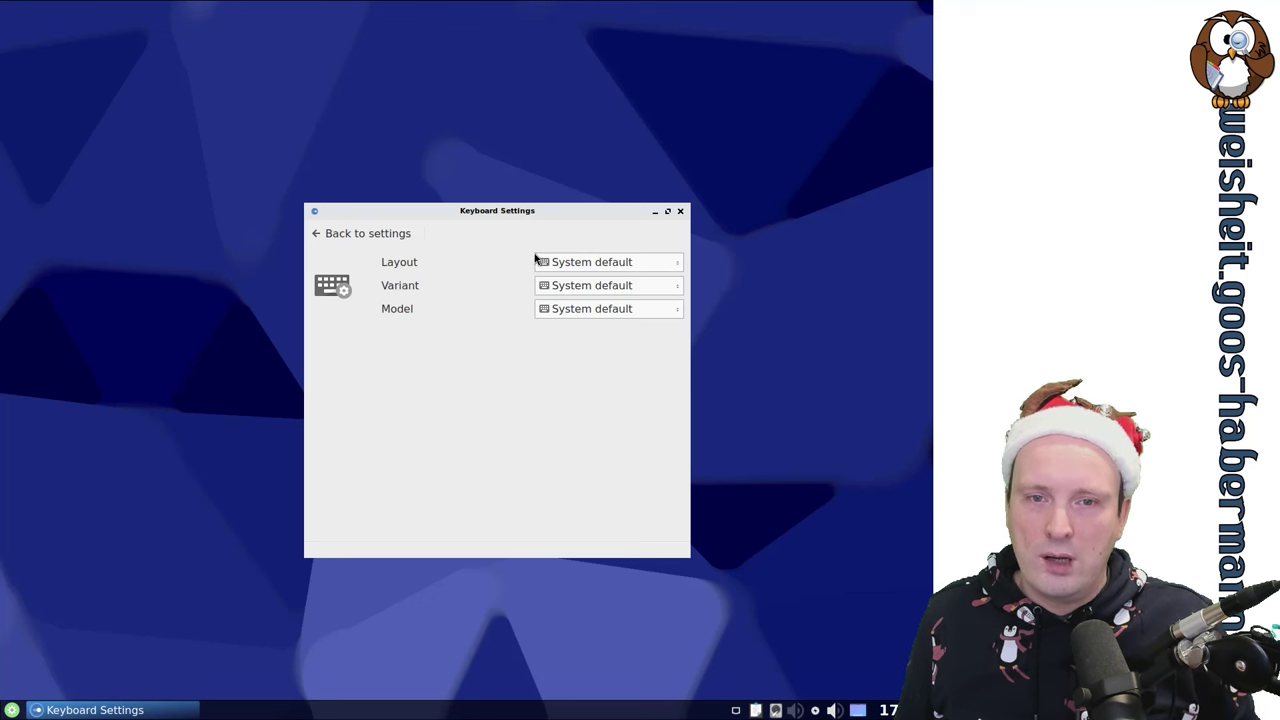
left_click(574, 263)
left_click(643, 287)
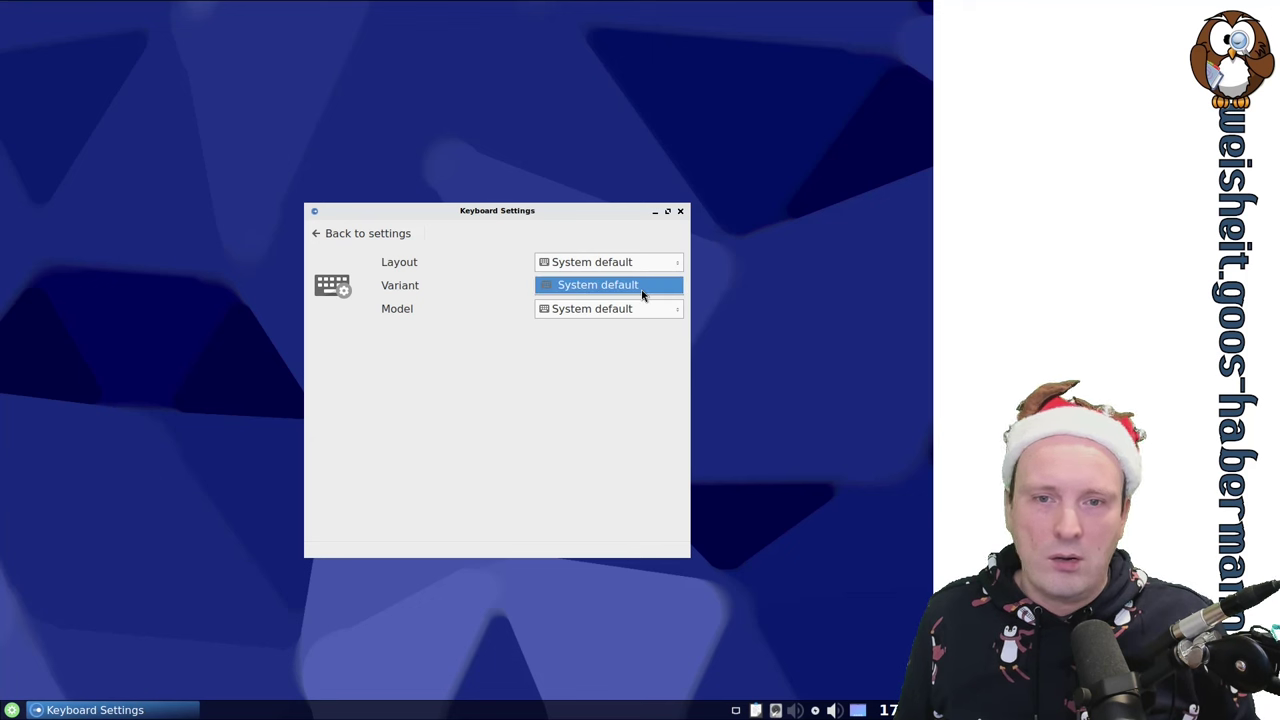
left_click(645, 292)
left_click(648, 313)
left_click(610, 309)
left_click(367, 233)
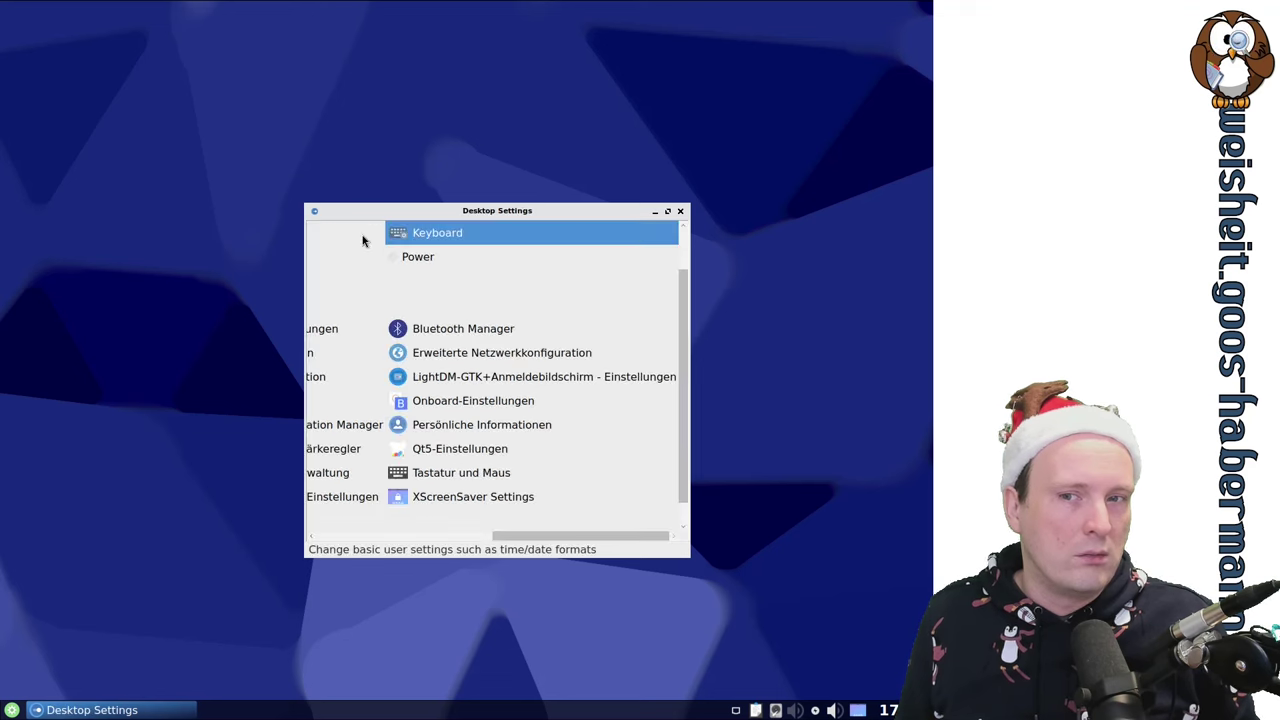
left_click(665, 211)
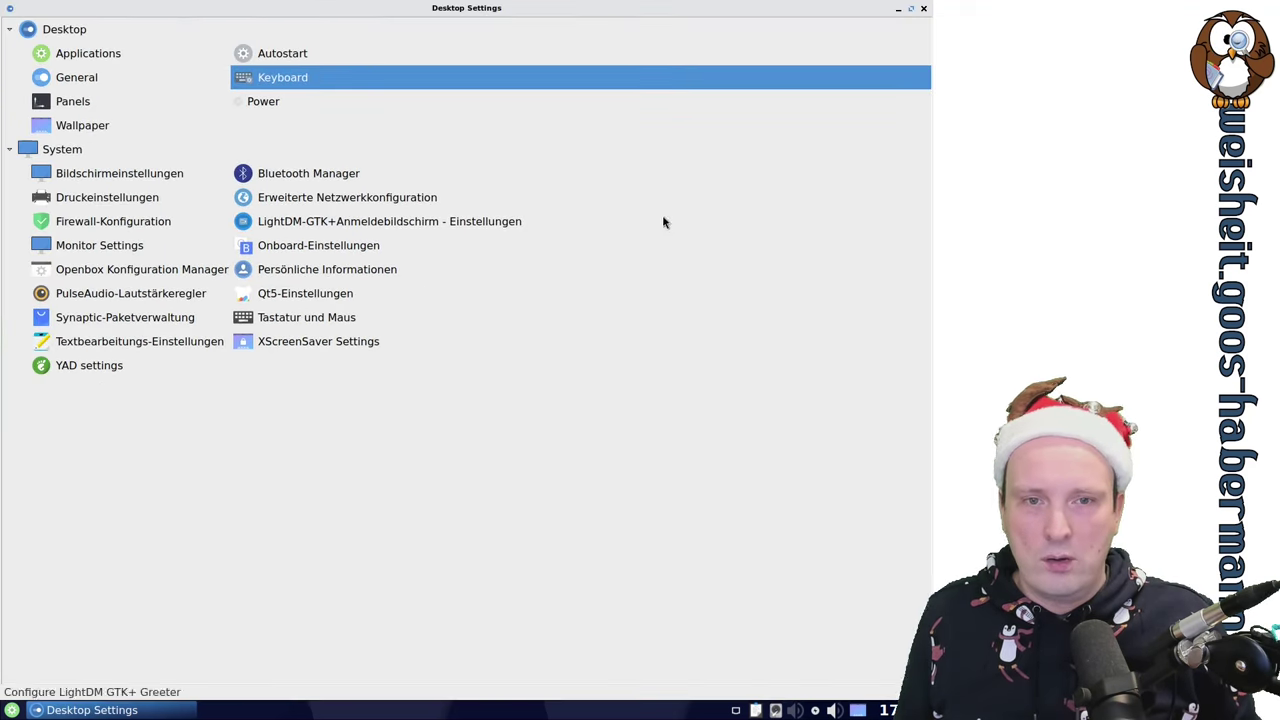
Set the custom color of Panel 1 to bright green #29fd41, save it and restore the settings window to its smaller size.
left_click(114, 105)
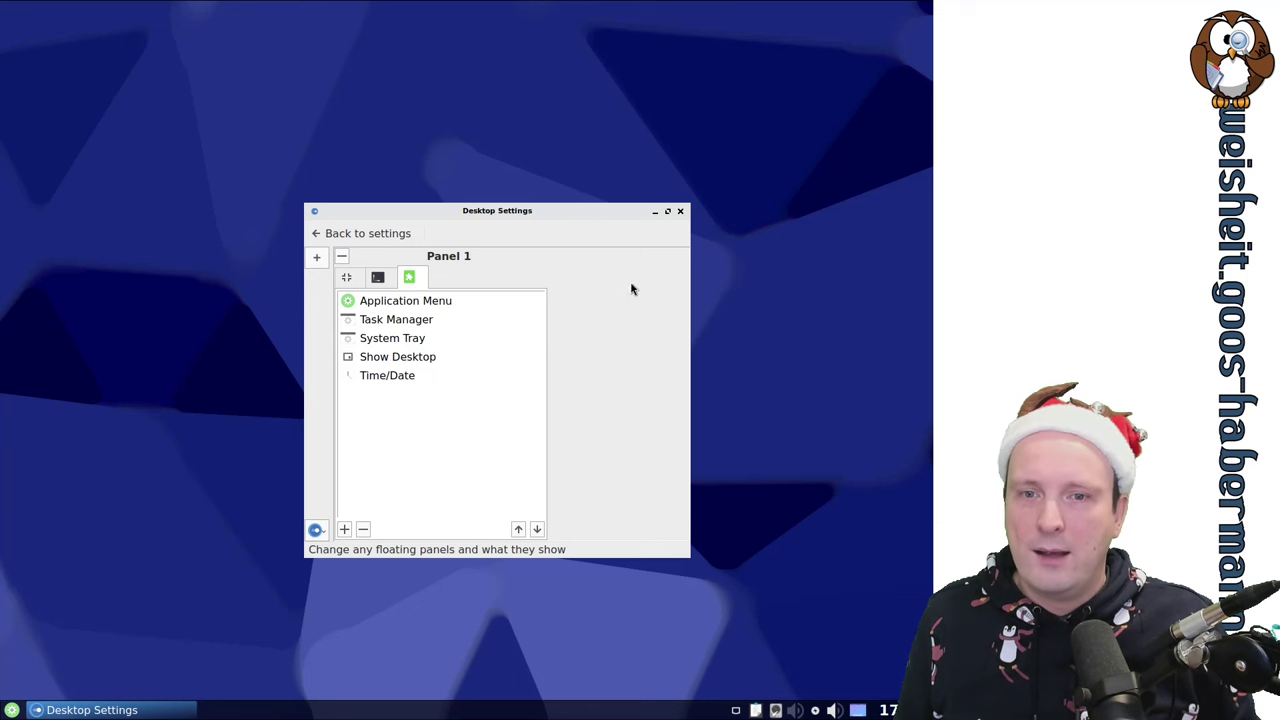
left_click(667, 214)
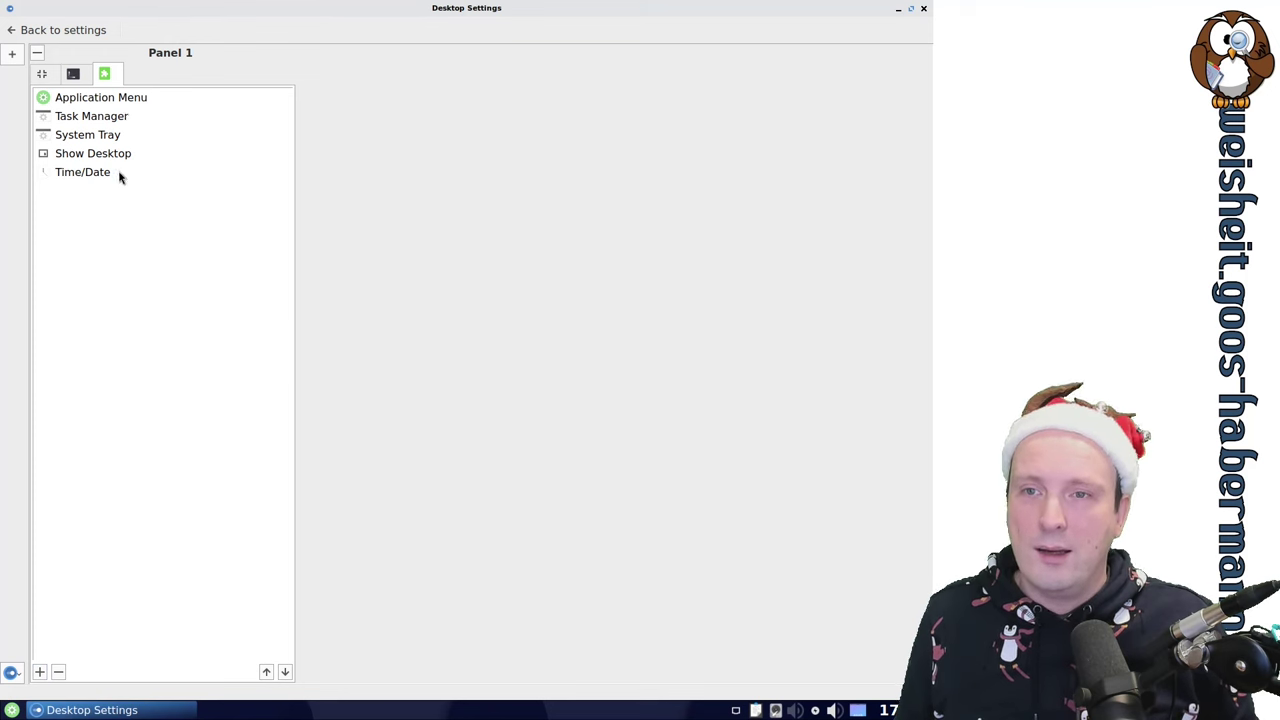
left_click(73, 75)
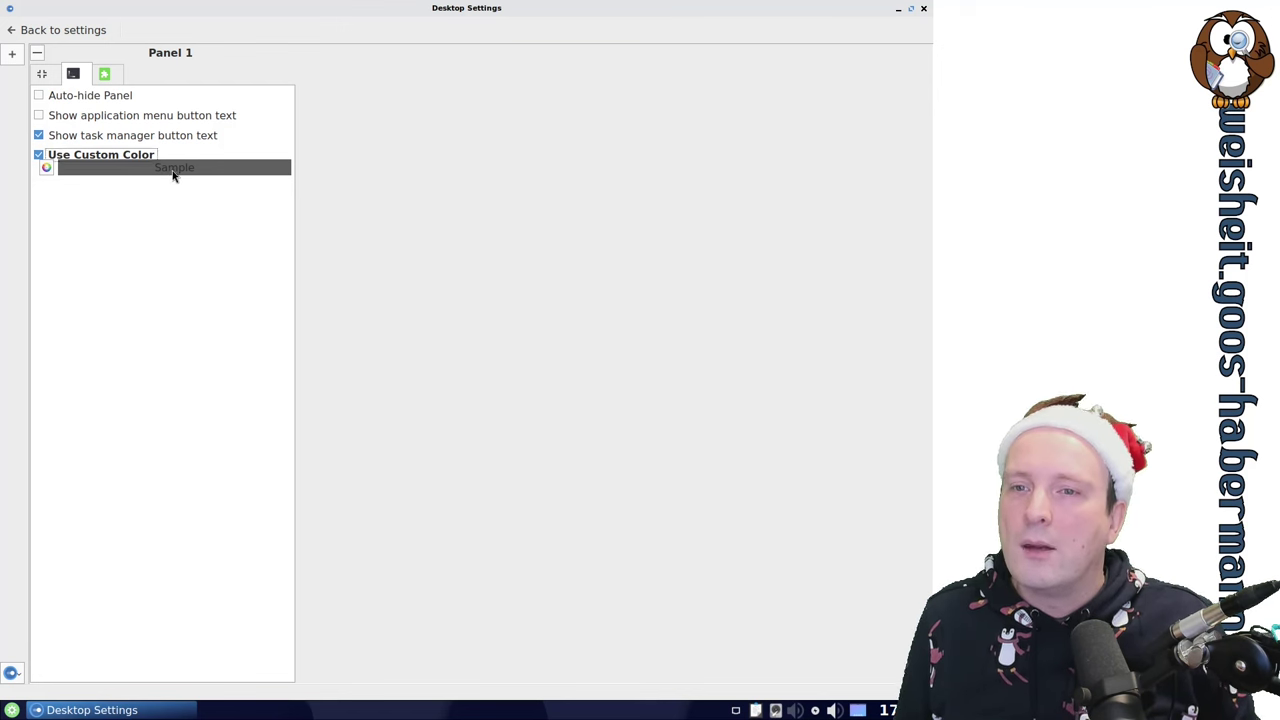
left_click(48, 169)
left_click_drag(528, 260, 528, 210)
left_click_drag(605, 234, 600, 192)
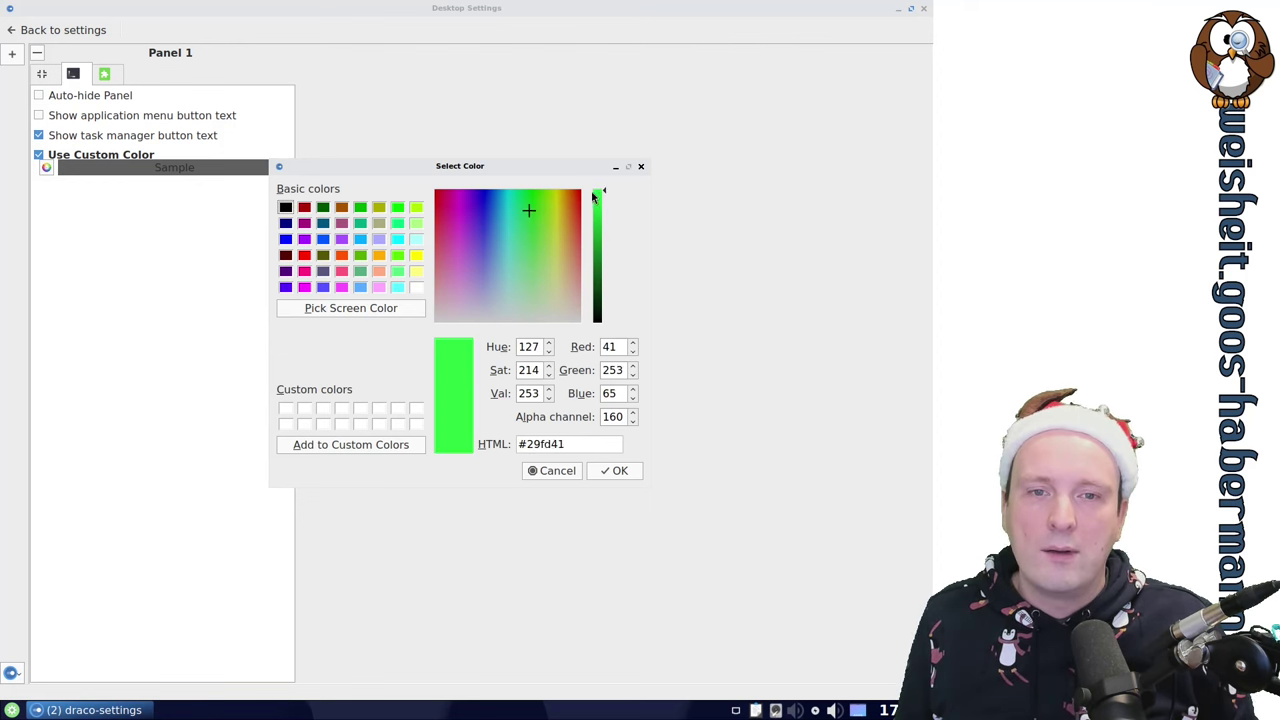
left_click(614, 470)
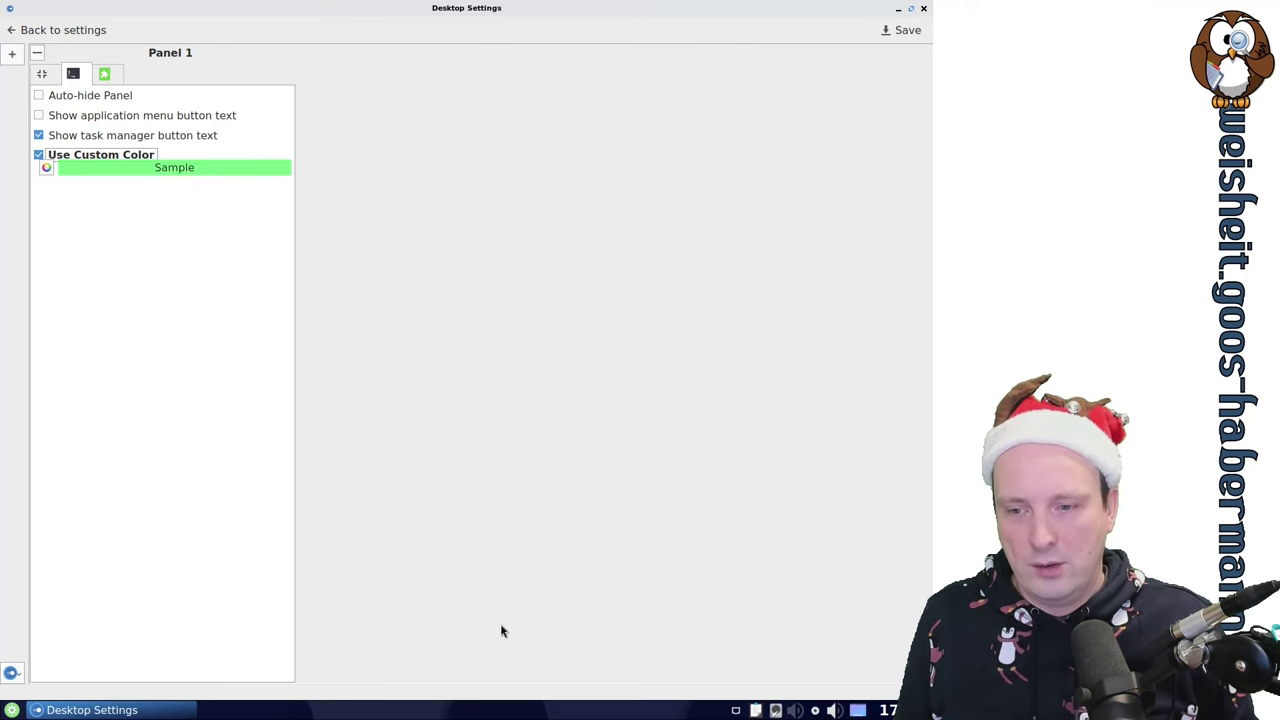
left_click(910, 8)
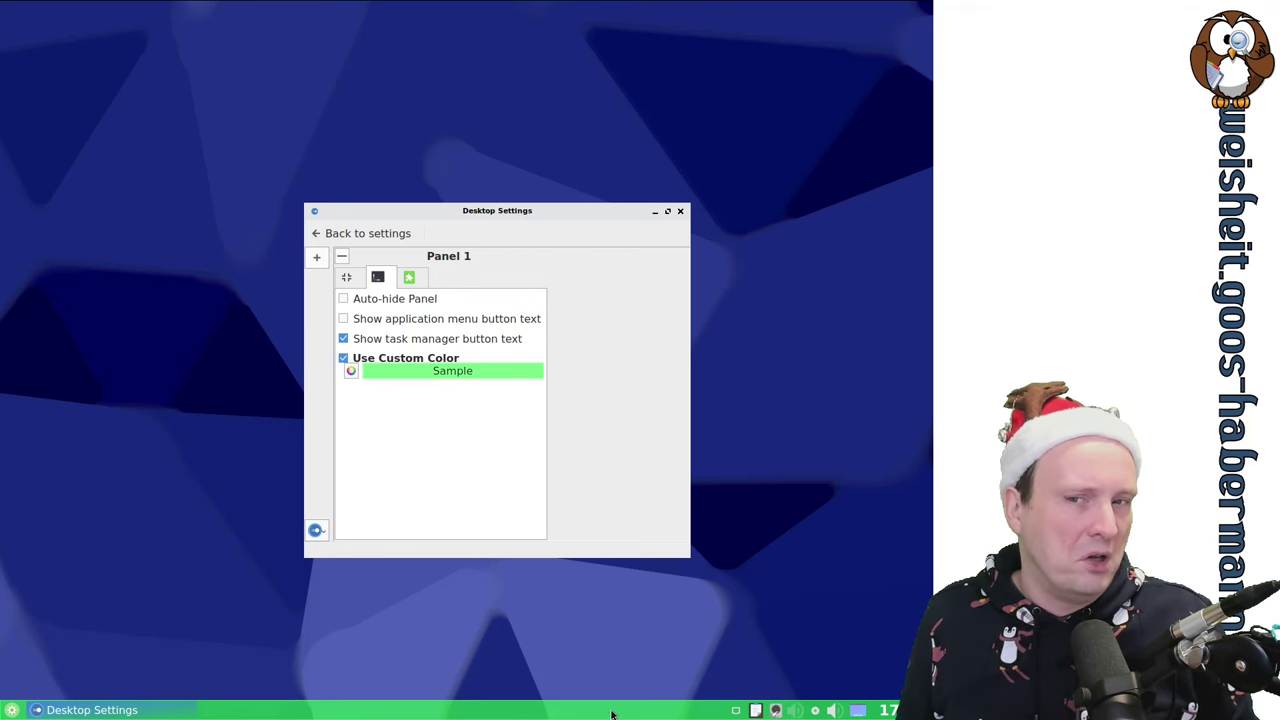
Set the thickness of Panel 1 to 40 pixels, save the change and return to the settings overview.
left_click(668, 211)
left_click(41, 73)
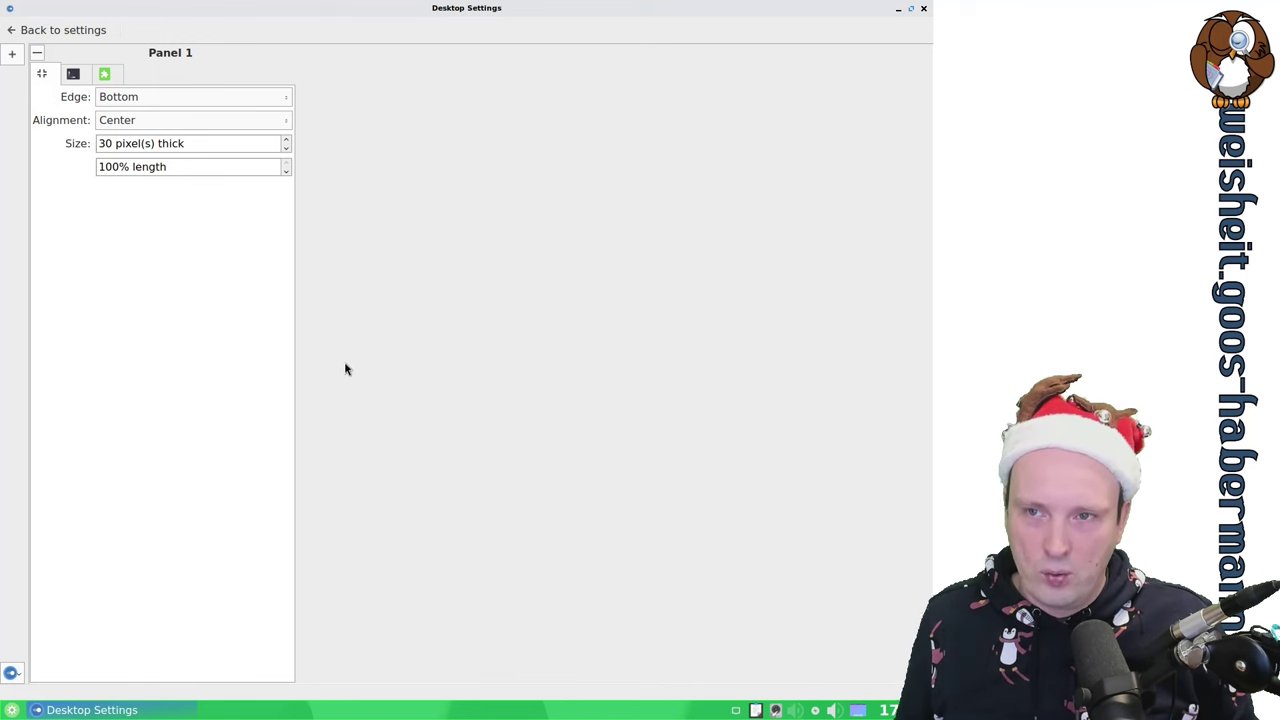
left_click(288, 143)
left_click(288, 143)
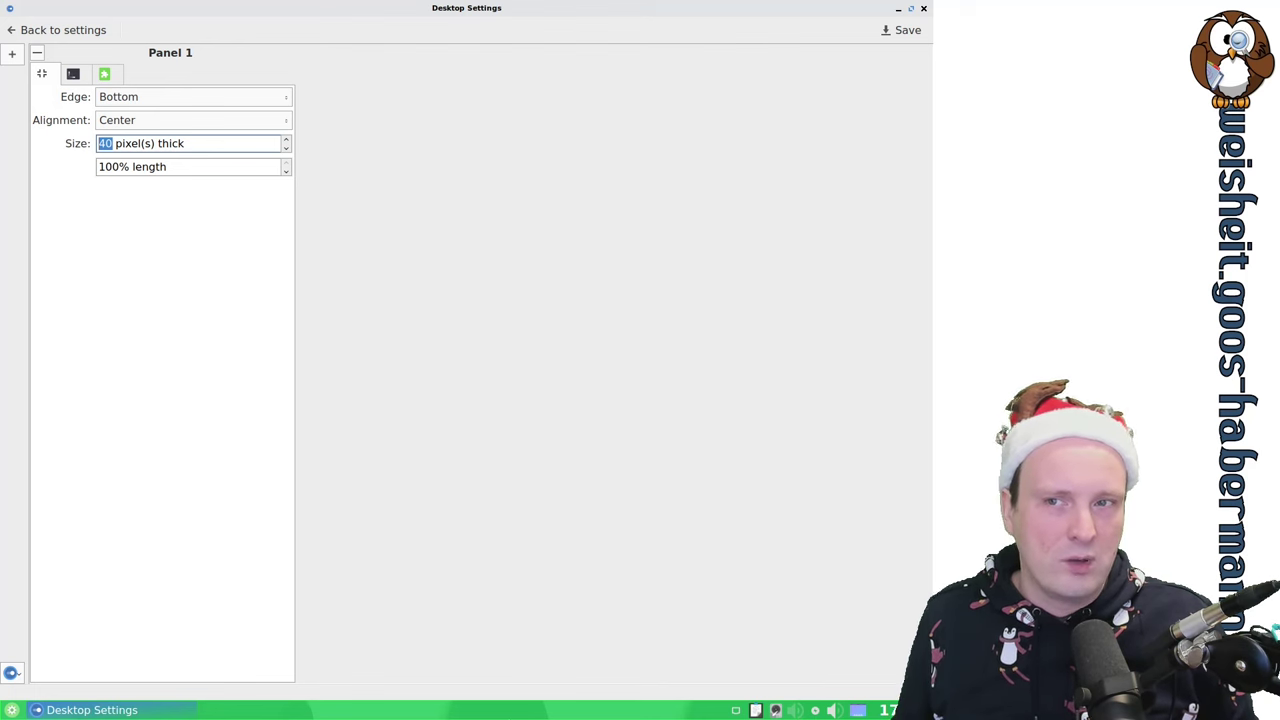
left_click(908, 30)
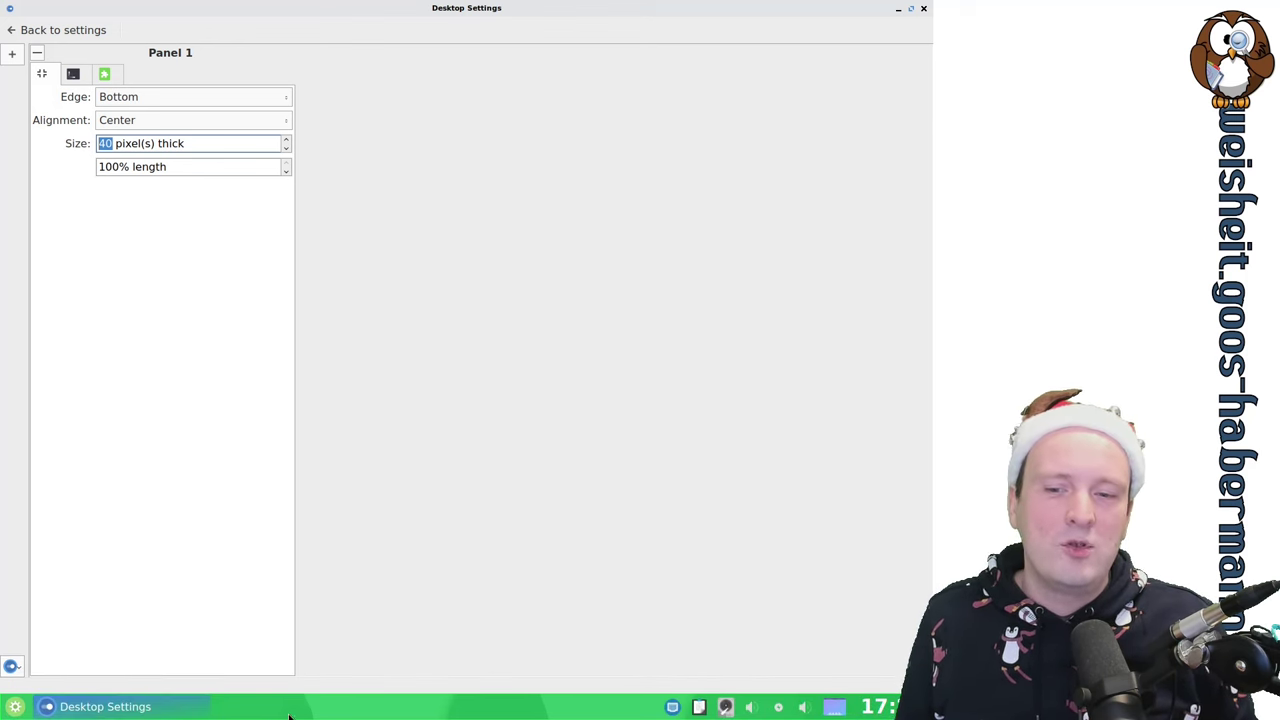
left_click(24, 30)
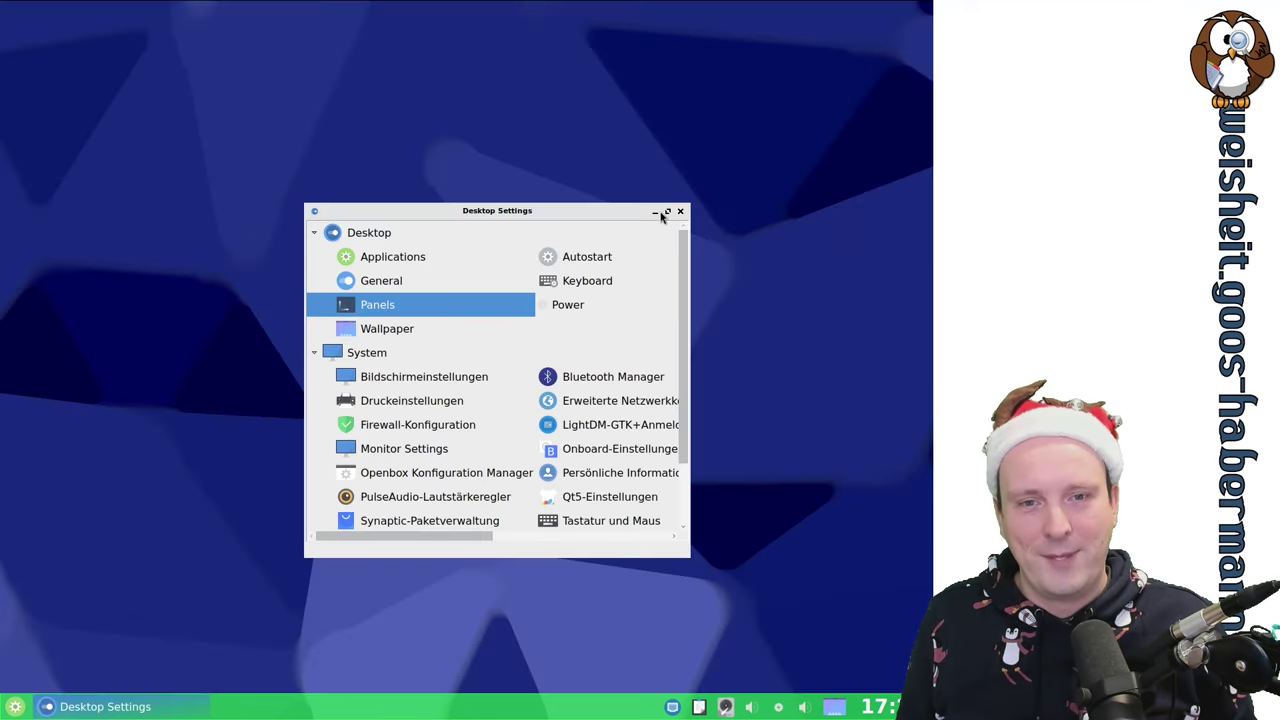
Examine the battery, AC, common, notification and service options in the maximized Power settings.
left_click(576, 310)
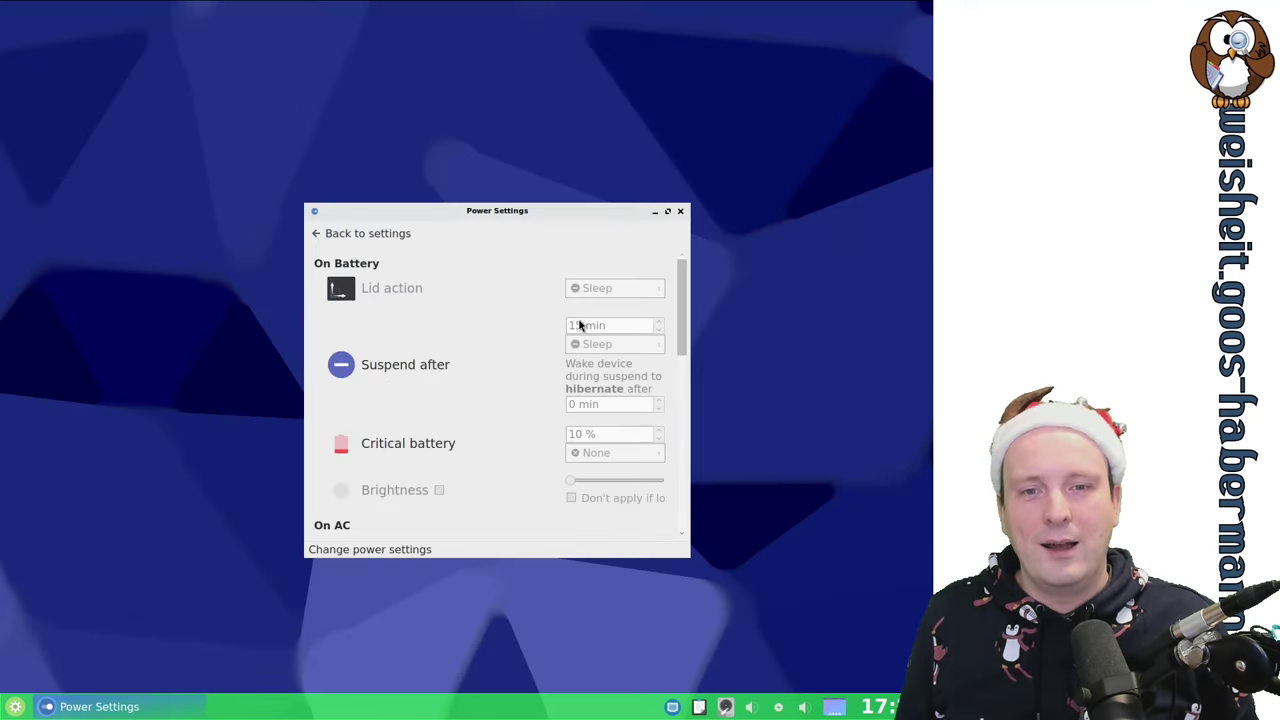
left_click(668, 211)
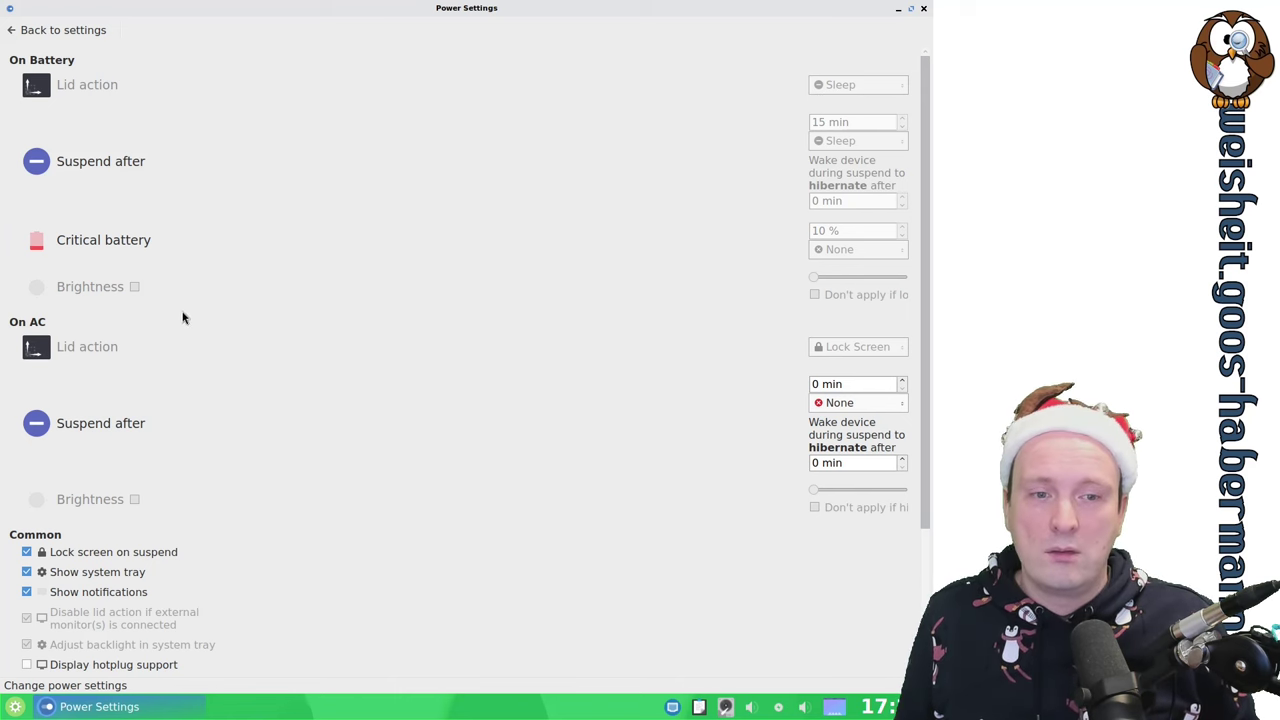
scroll(380, 428, "down", 3)
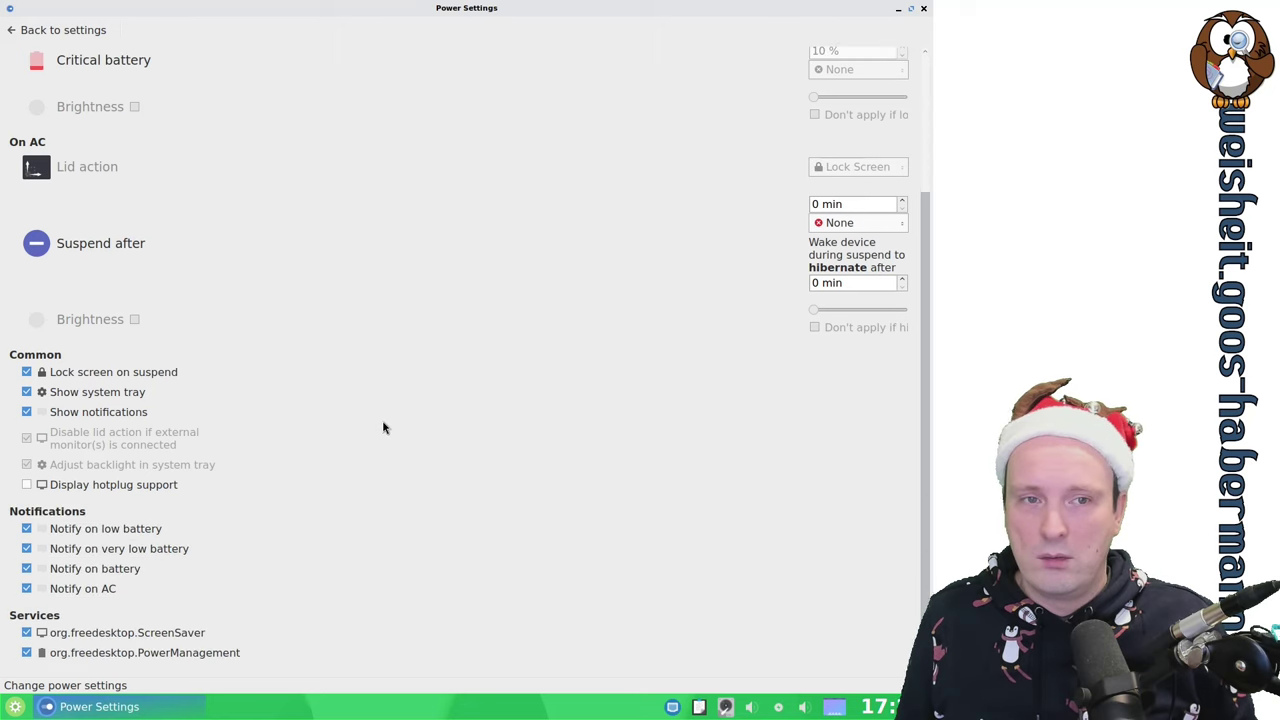
scroll(384, 428, "up", 3)
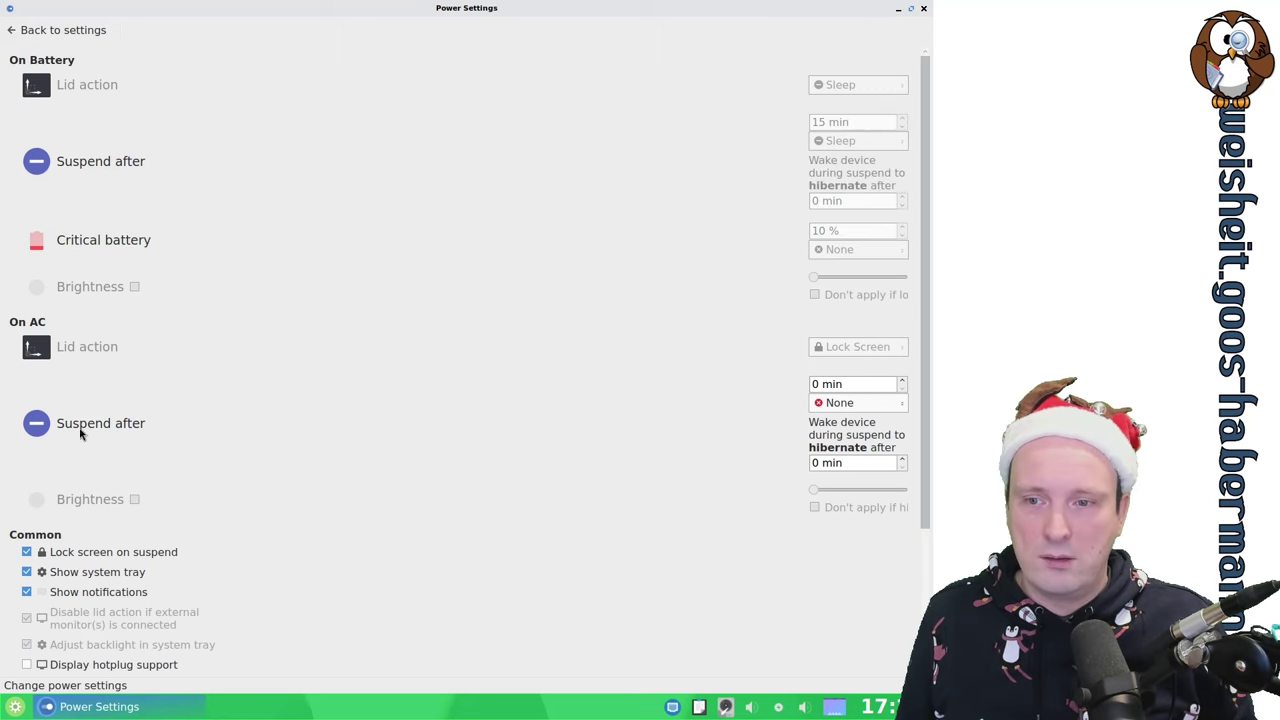
Try a suspend delay of 1 min on AC, check the suspend action choices and set the delay back to 0 min.
left_click(903, 384)
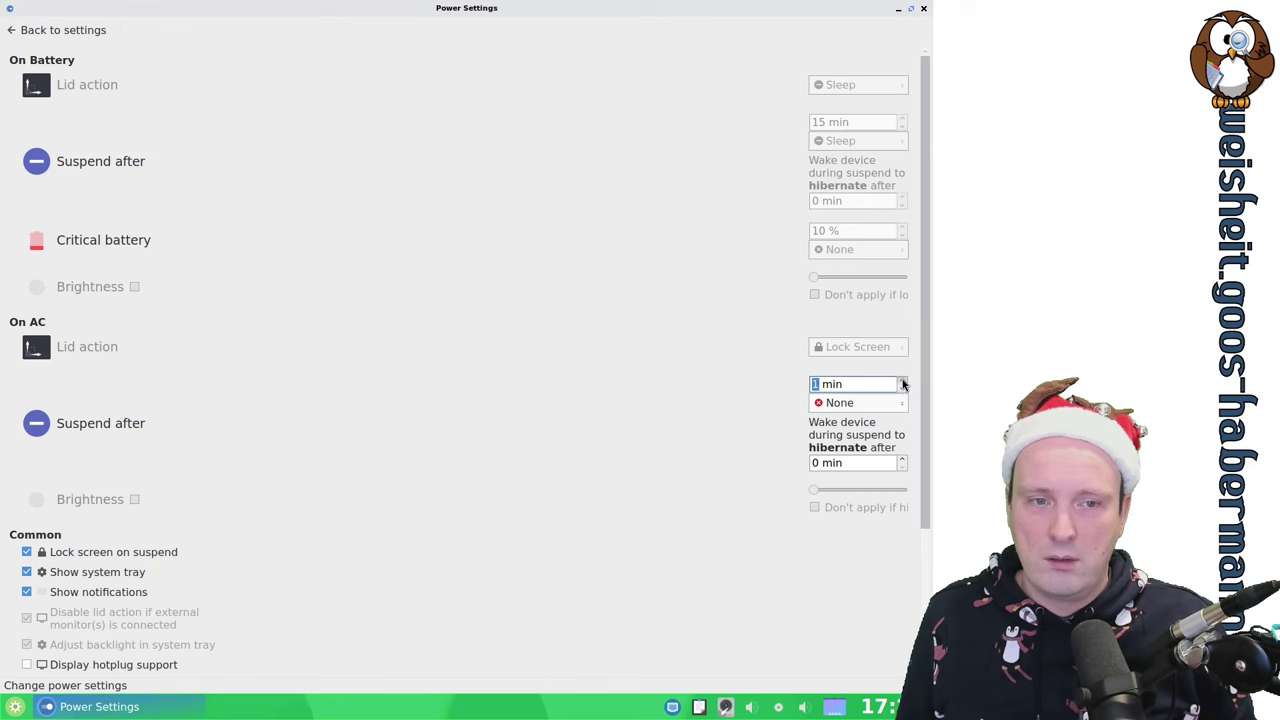
left_click(902, 381)
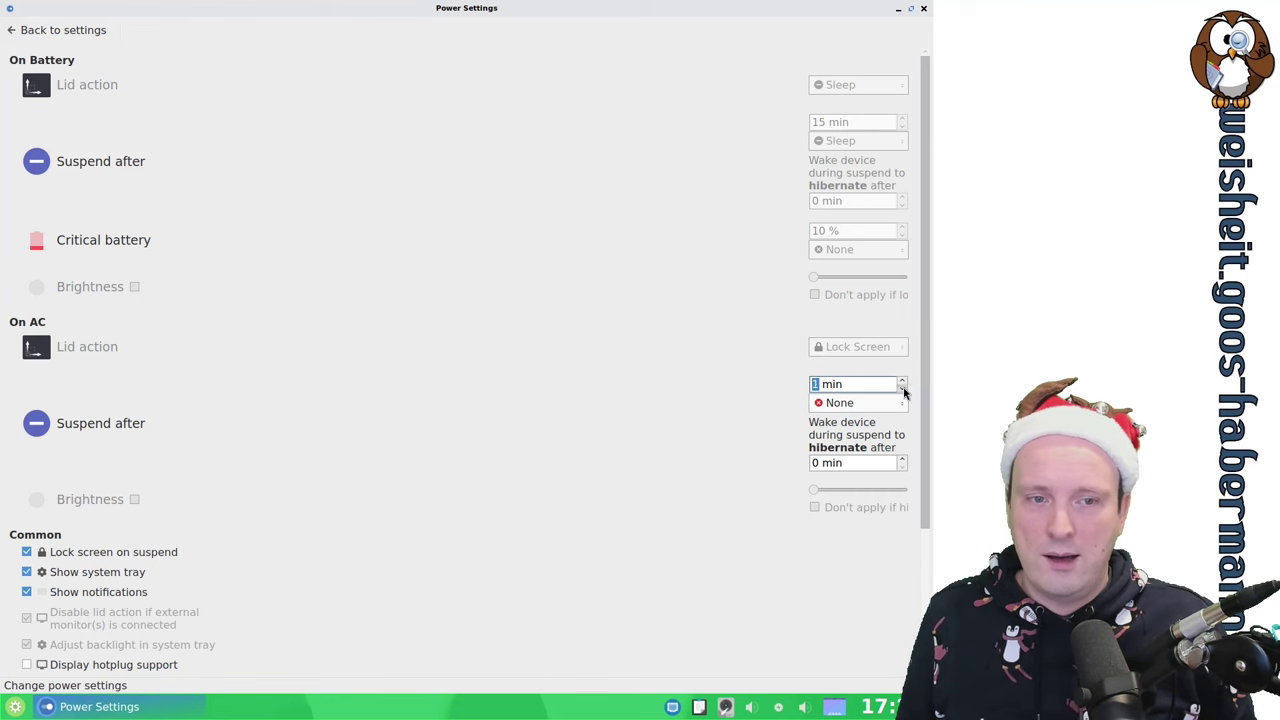
left_click(903, 390)
left_click(850, 403)
left_click(843, 402)
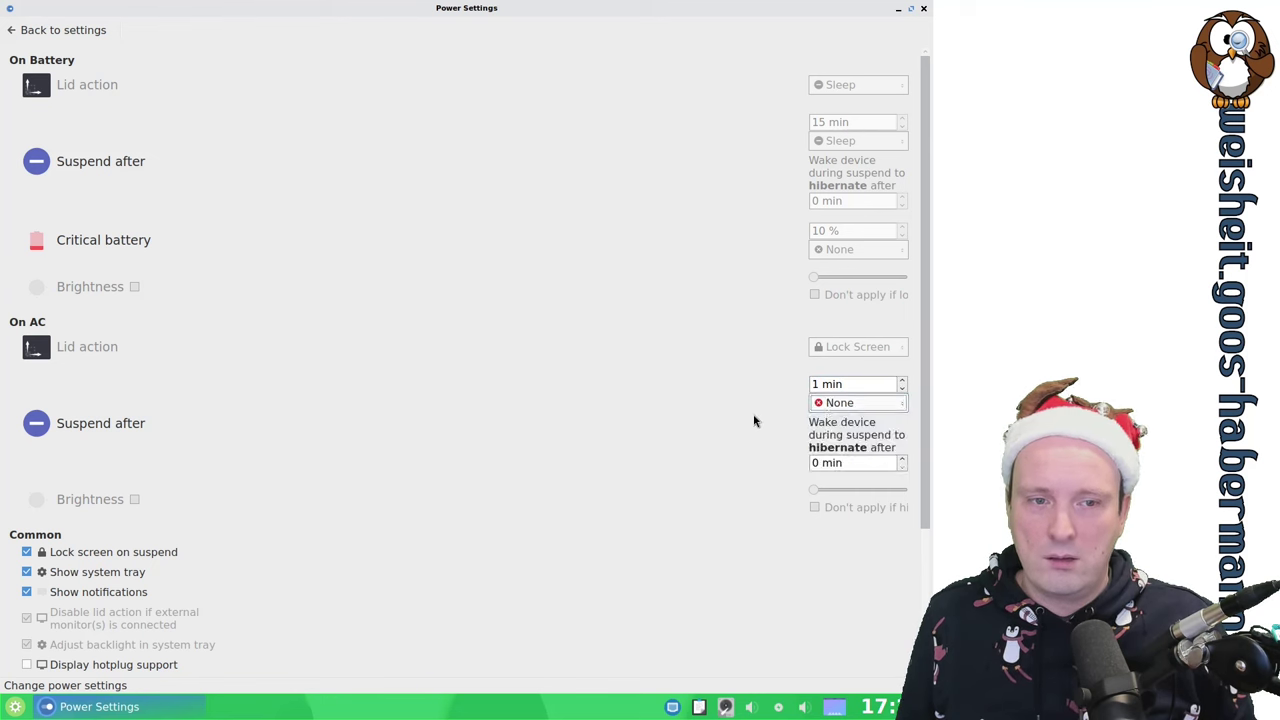
left_click(903, 389)
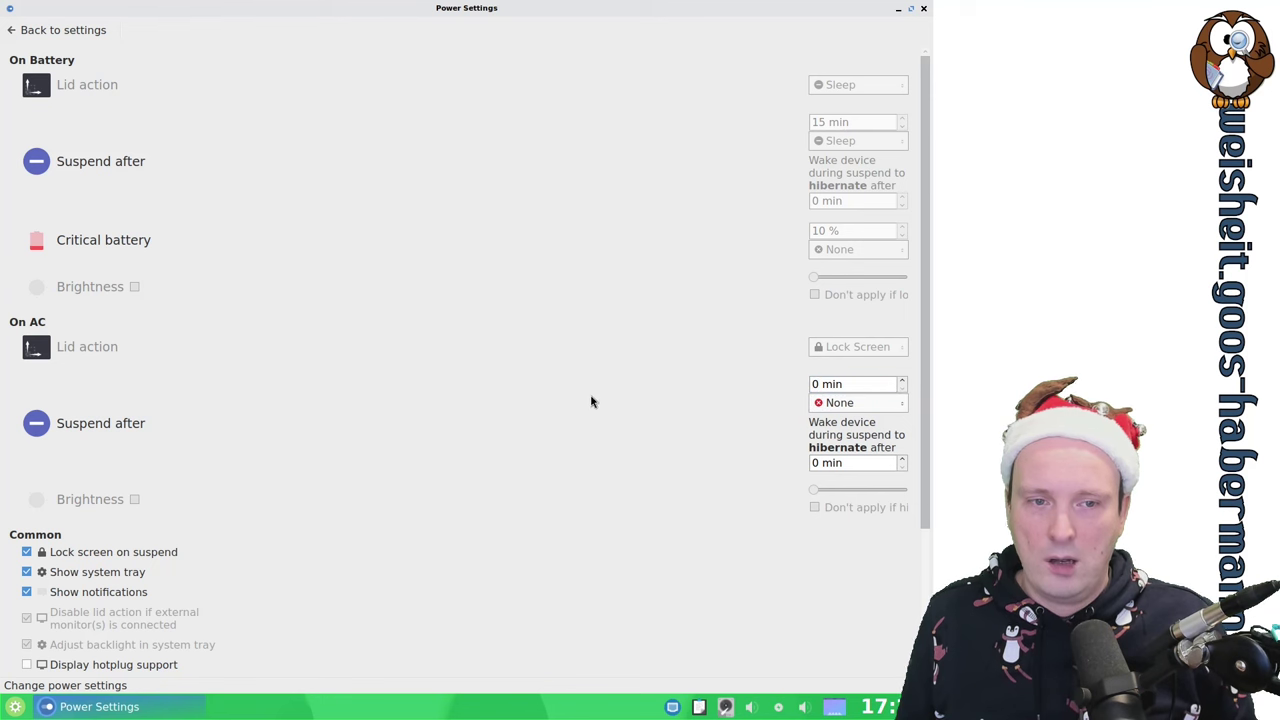
Turn off locking the screen on suspend in the common power options and return to the settings overview.
scroll(542, 525, "down", 3)
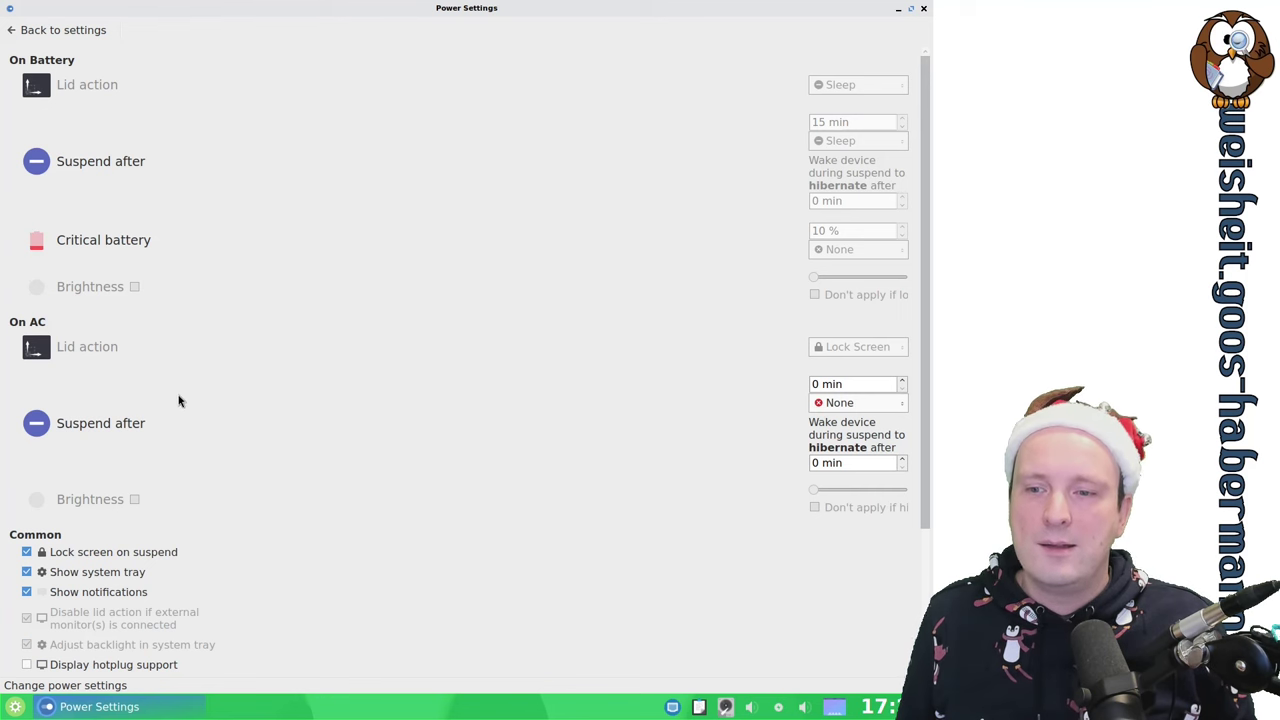
scroll(206, 480, "down", 3)
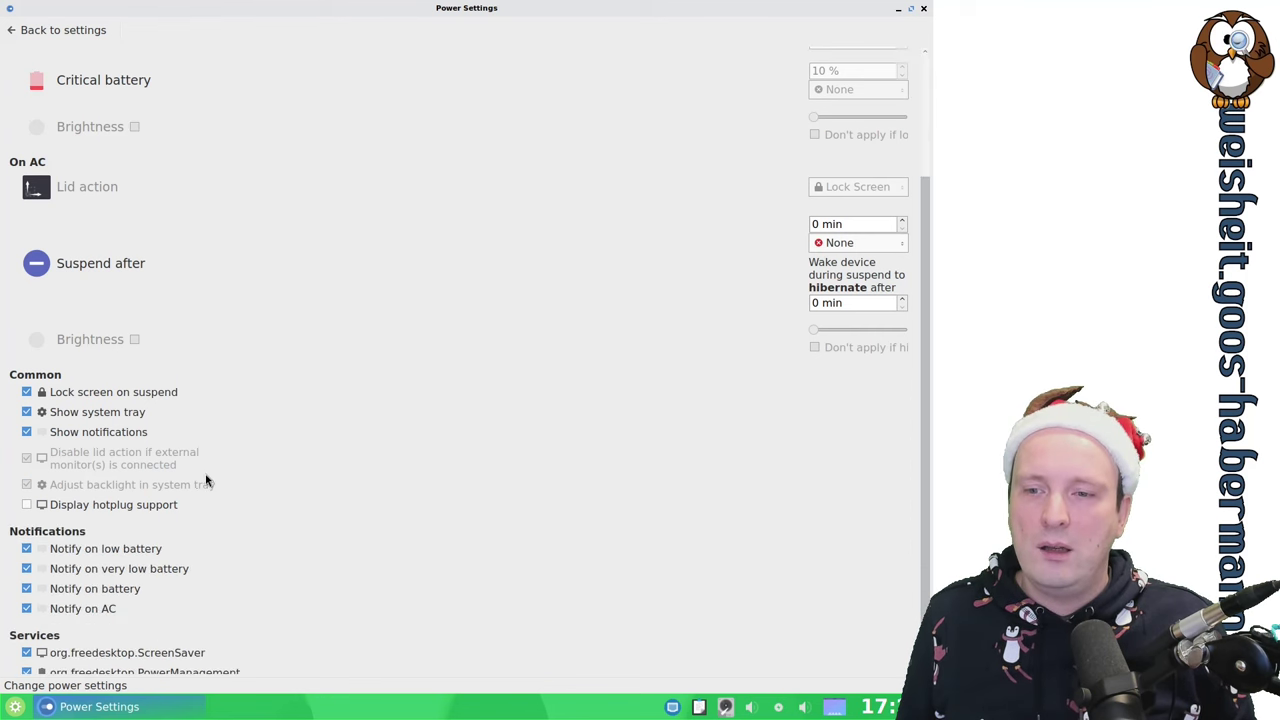
left_click(28, 395)
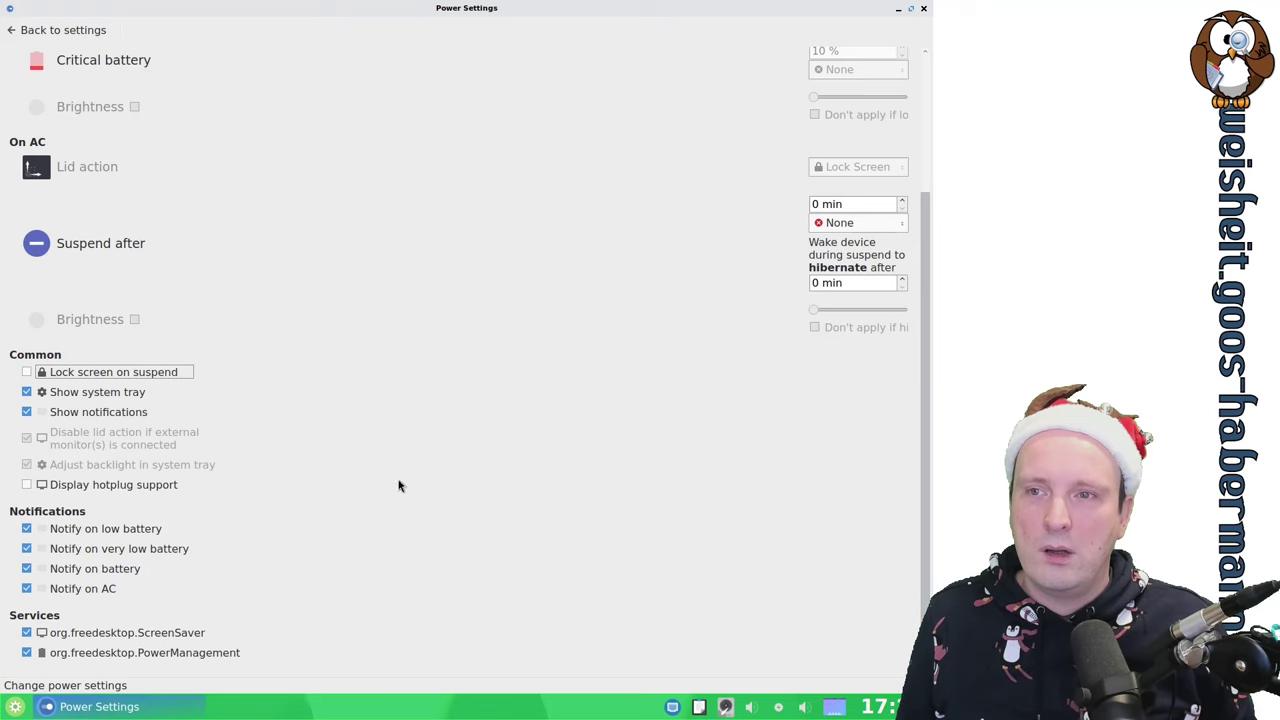
scroll(400, 486, "up", 3)
left_click(74, 30)
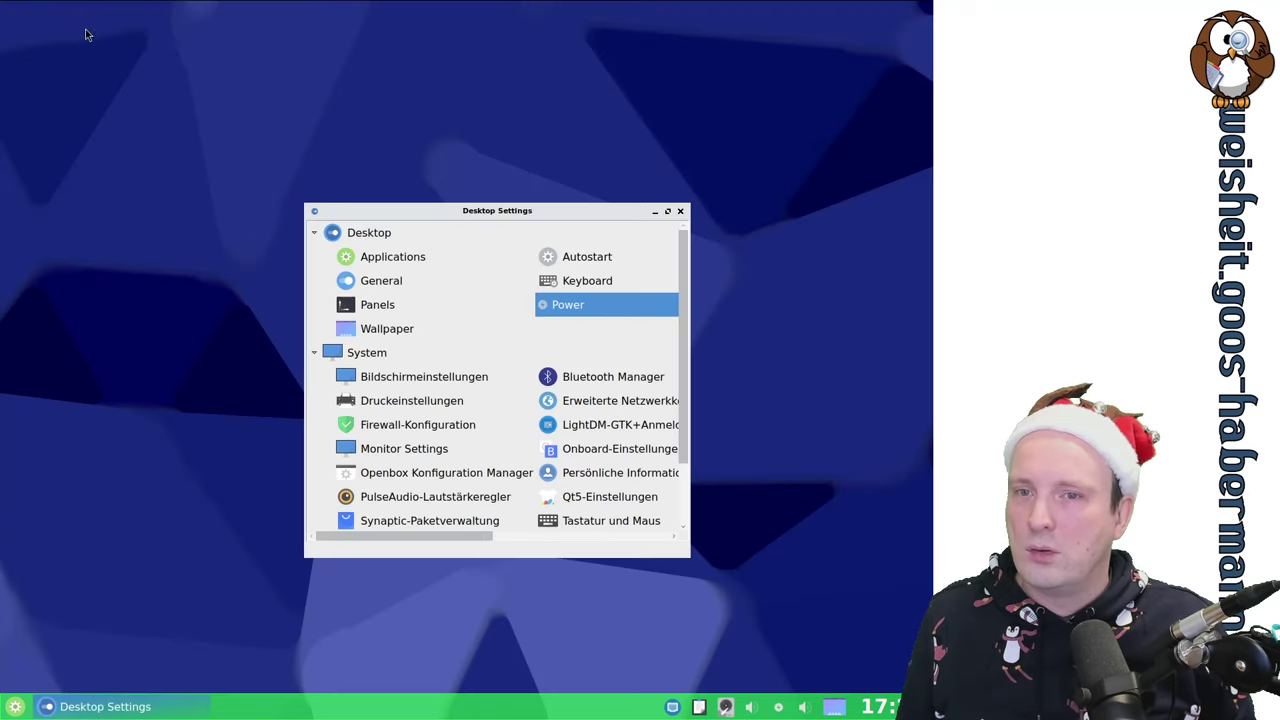
Look at the Keyboard settings once more, return to the overview and maximize it.
left_click(587, 281)
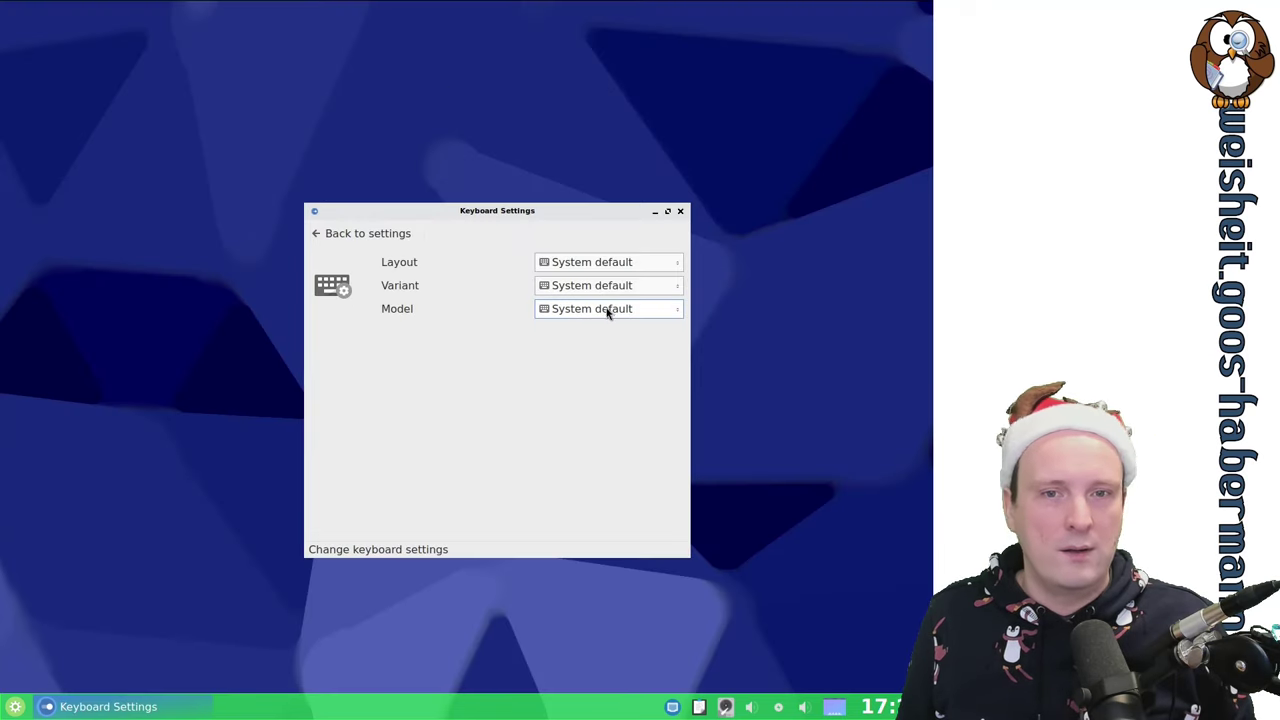
left_click(372, 238)
left_click(667, 210)
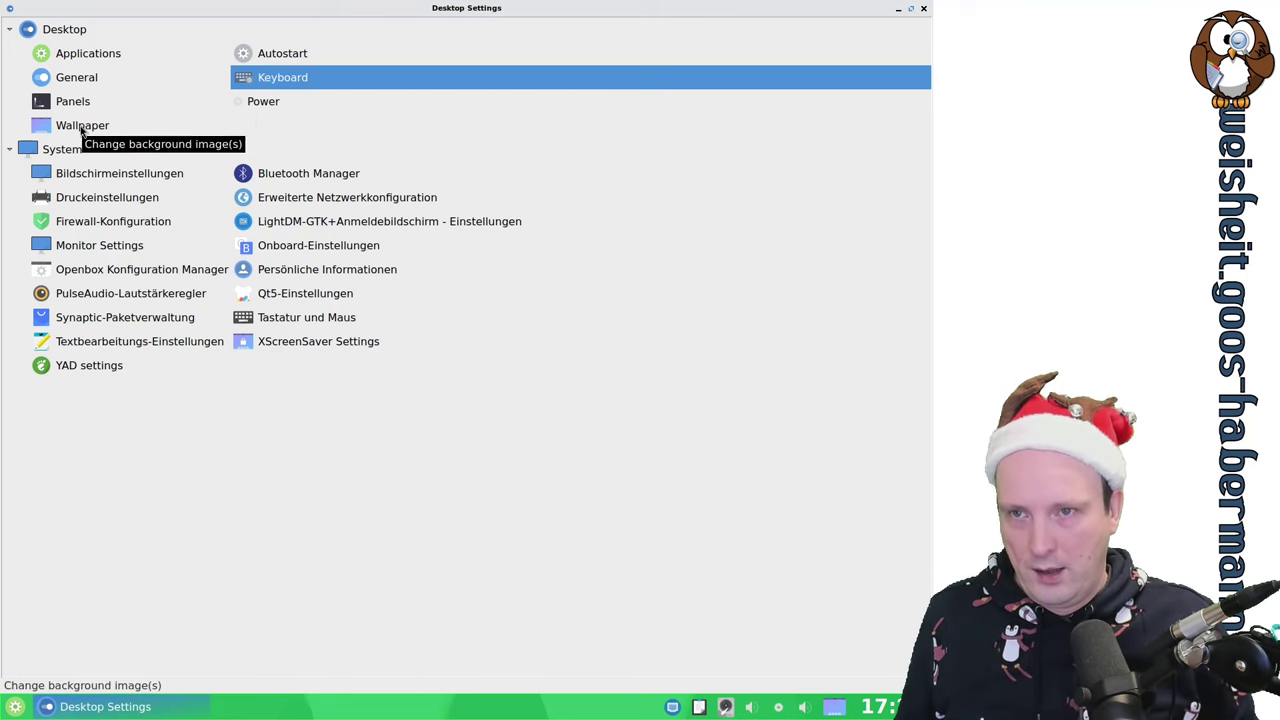
Examine the Wallpaper settings in a maximized window and return to the maximized settings overview.
left_click(134, 128)
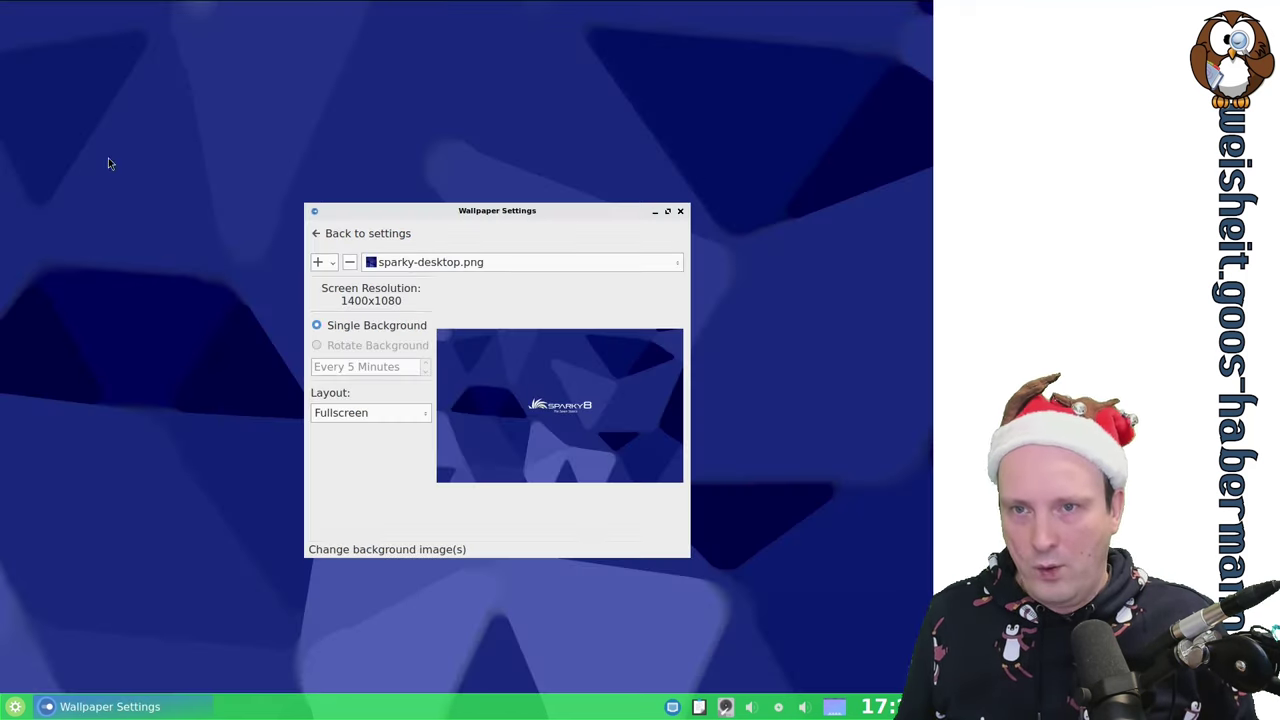
left_click(667, 213)
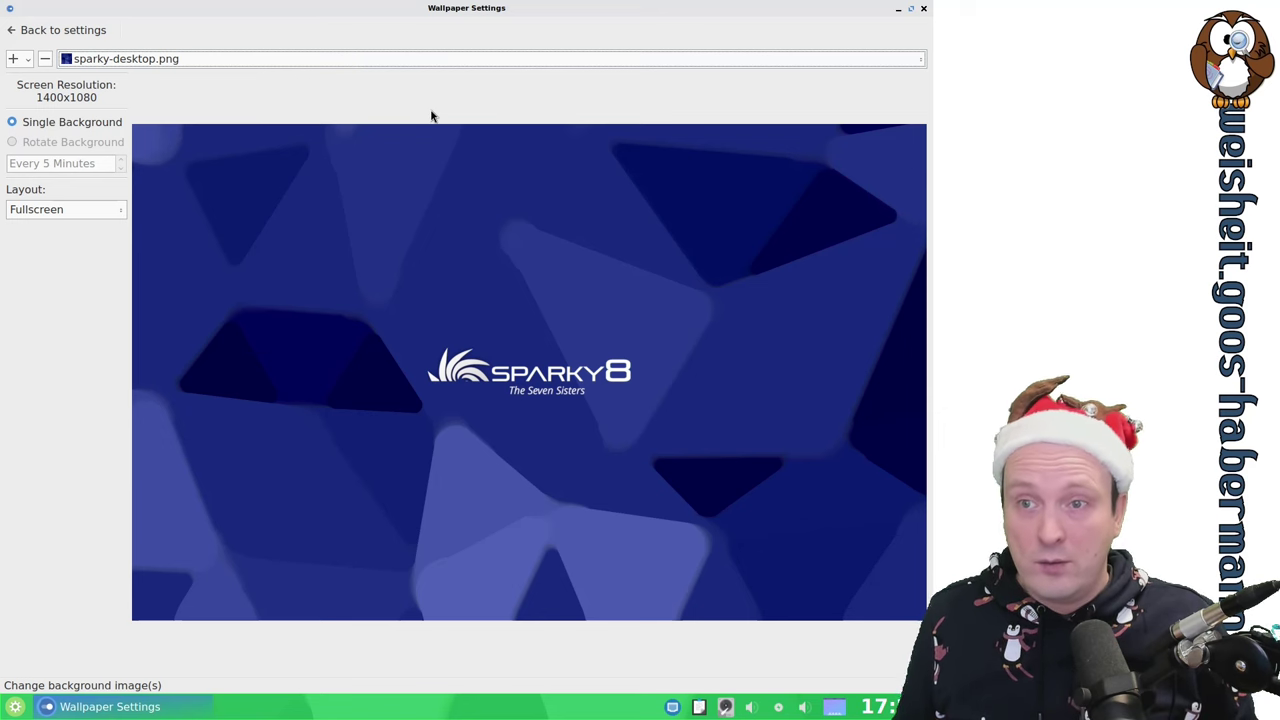
left_click(62, 30)
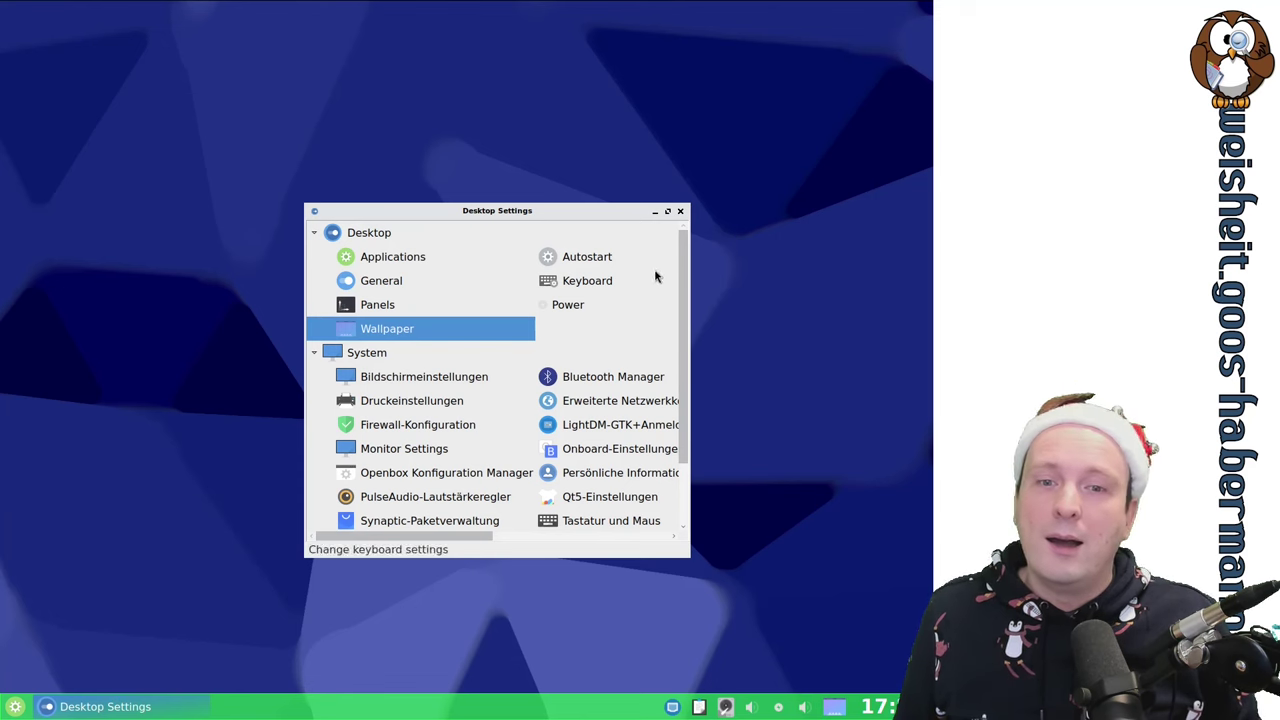
left_click(667, 211)
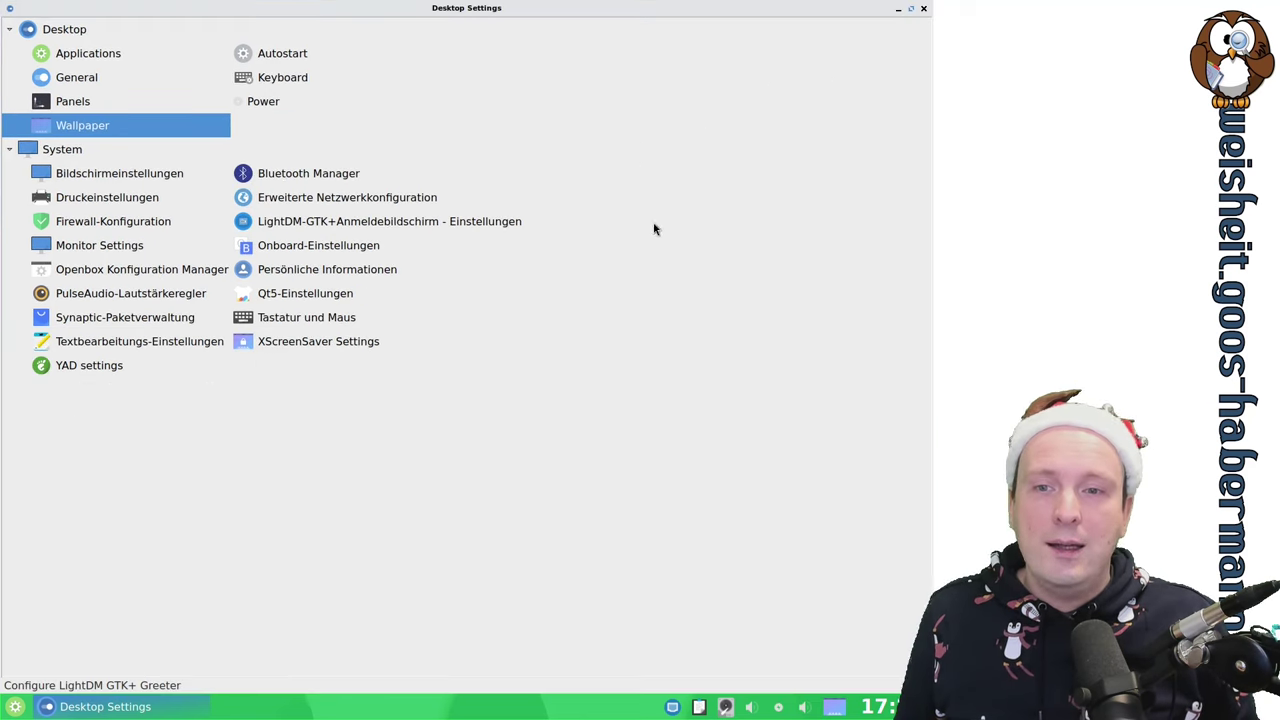
Check the monitor resolution and refresh rate options in Bildschirmeinstellungen and leave them without applying anything.
double_click(124, 178)
left_click_drag(428, 297, 462, 215)
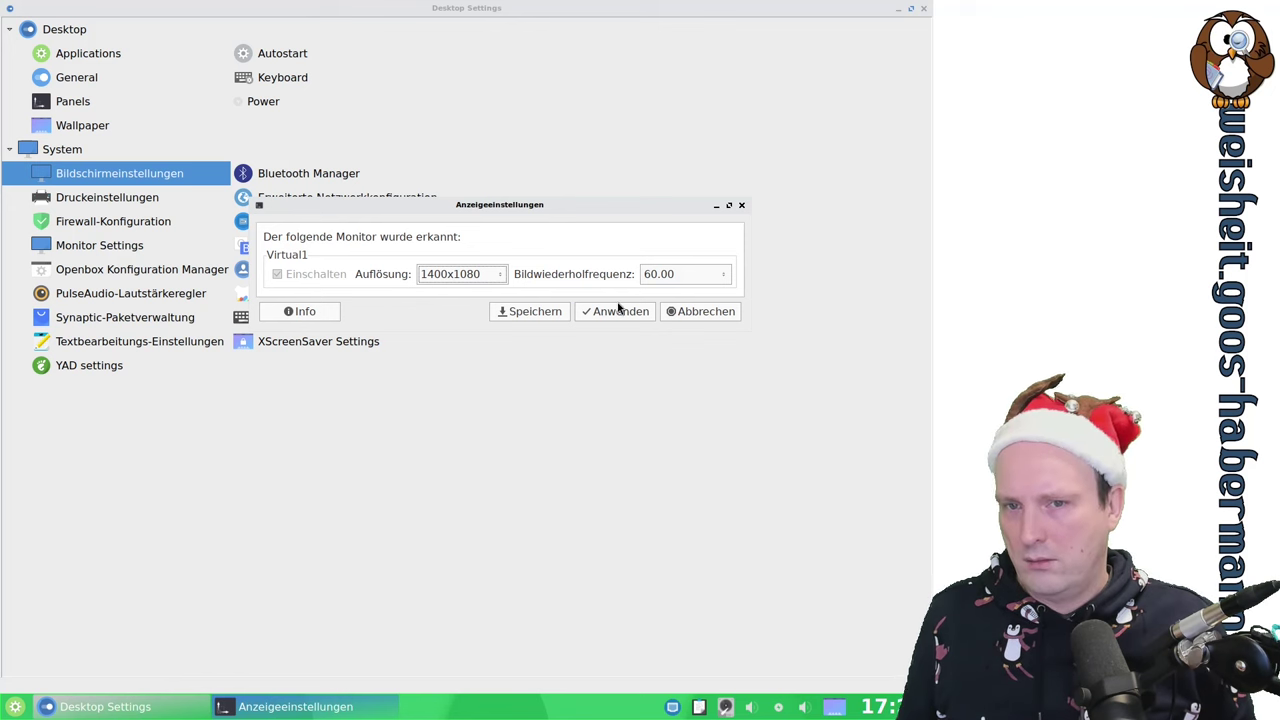
left_click(694, 311)
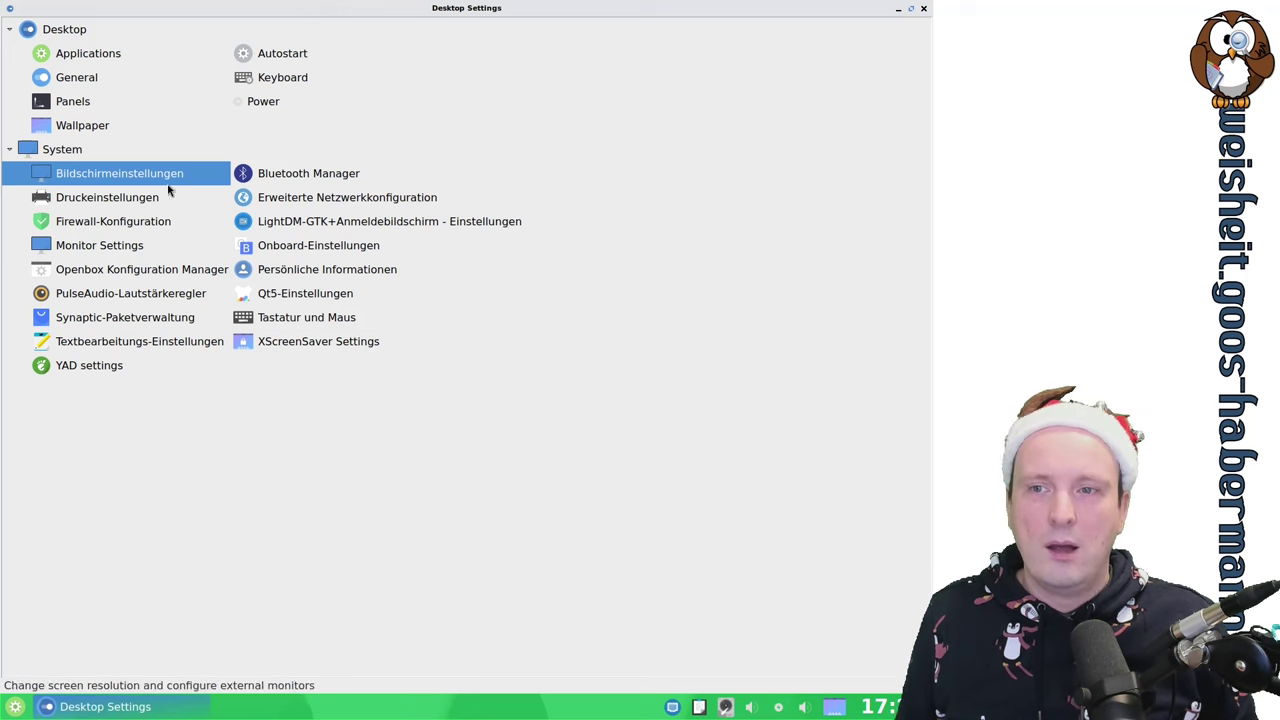
Look at Druckeinstellungen, view the version information of the printer configuration tool and close both windows.
left_click(132, 195)
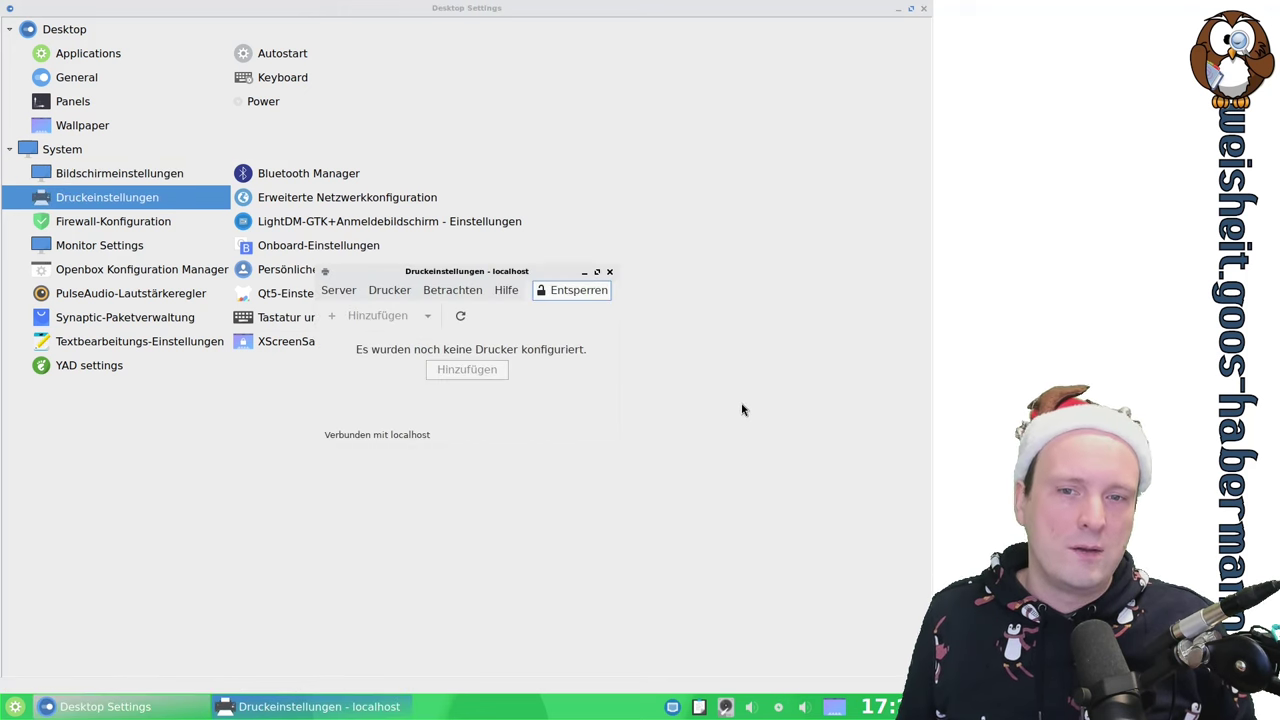
left_click(508, 291)
left_click(518, 330)
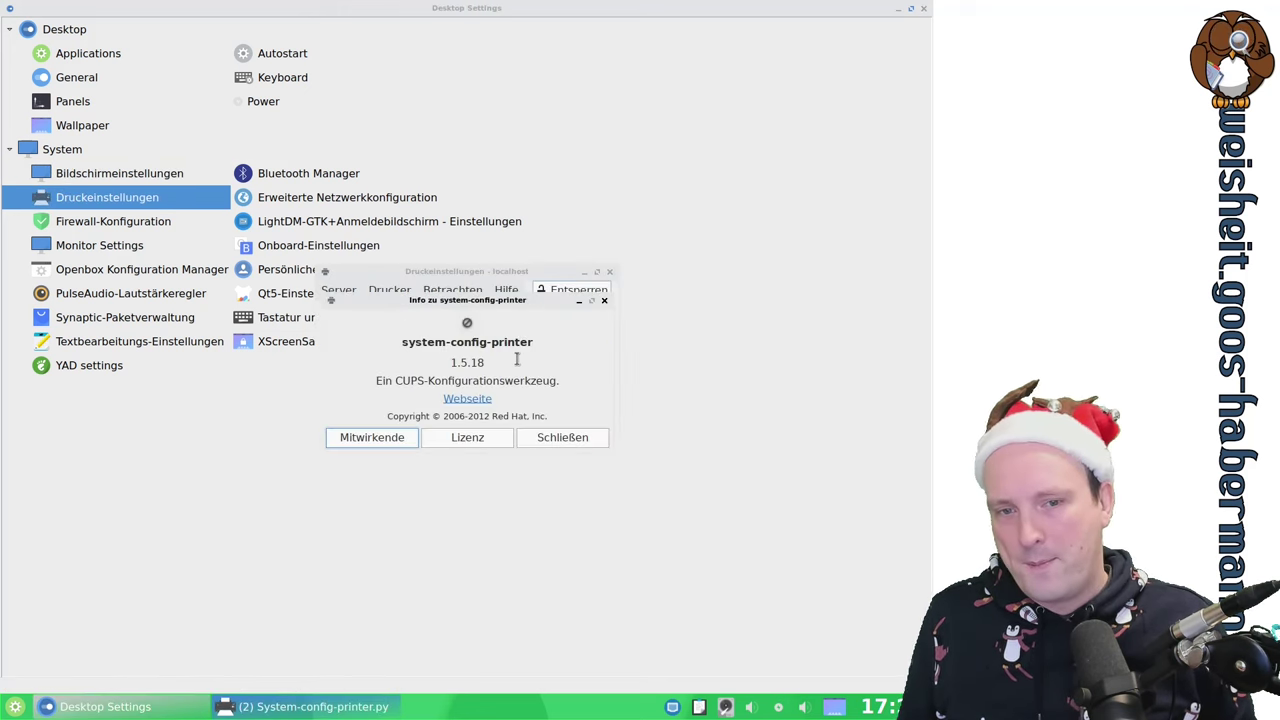
left_click(562, 437)
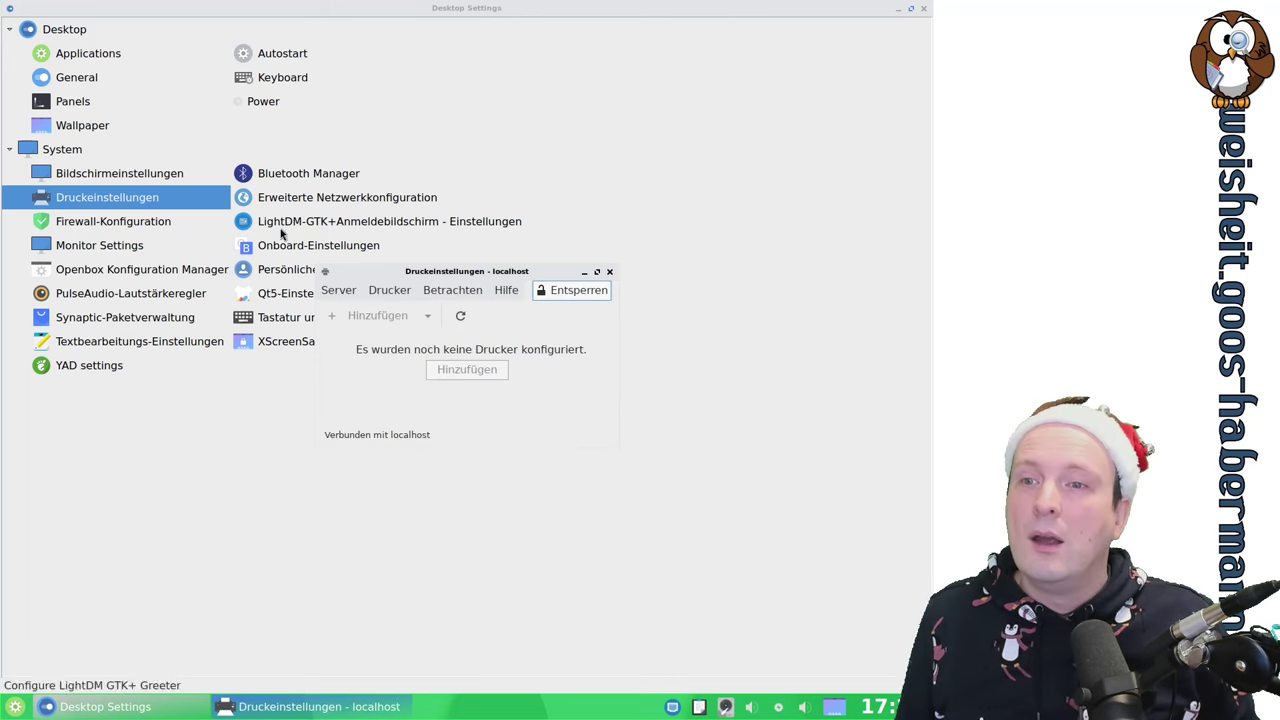
left_click(609, 272)
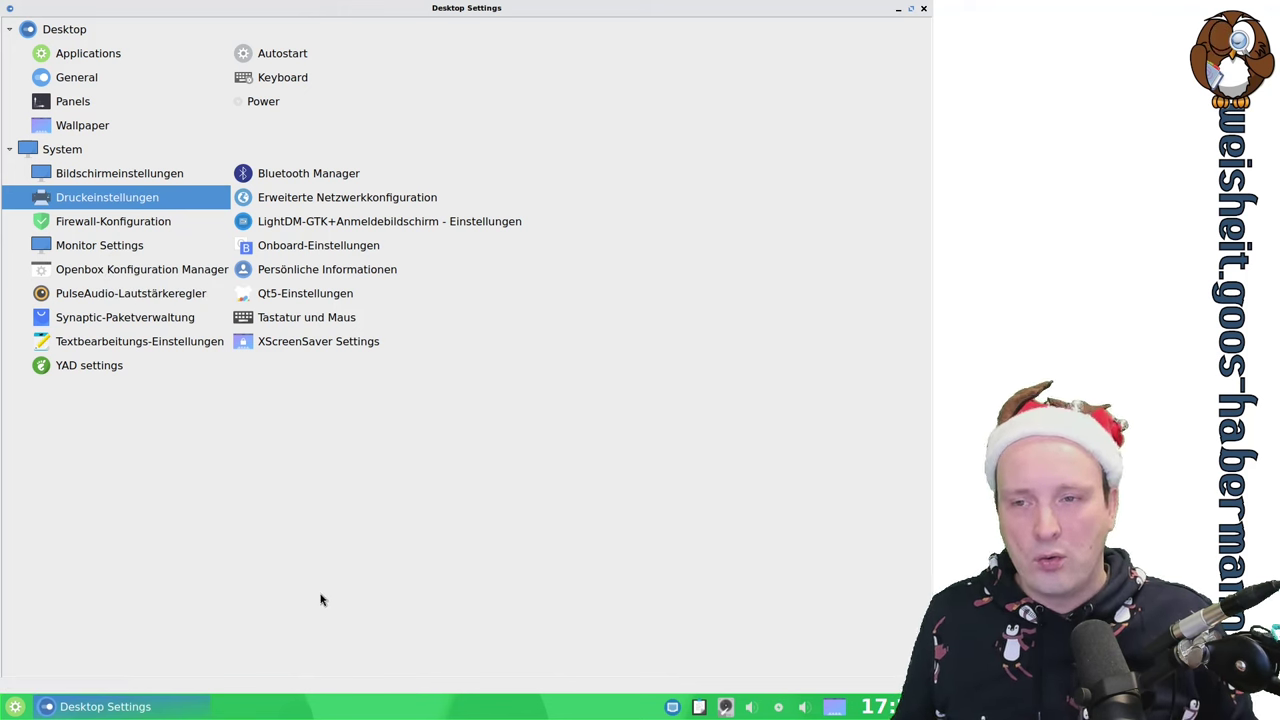
Preview the Sparky7 and Syscrash window themes in the Openbox Konfiguration Manager and reselect the Sparky6 theme.
left_click(150, 270)
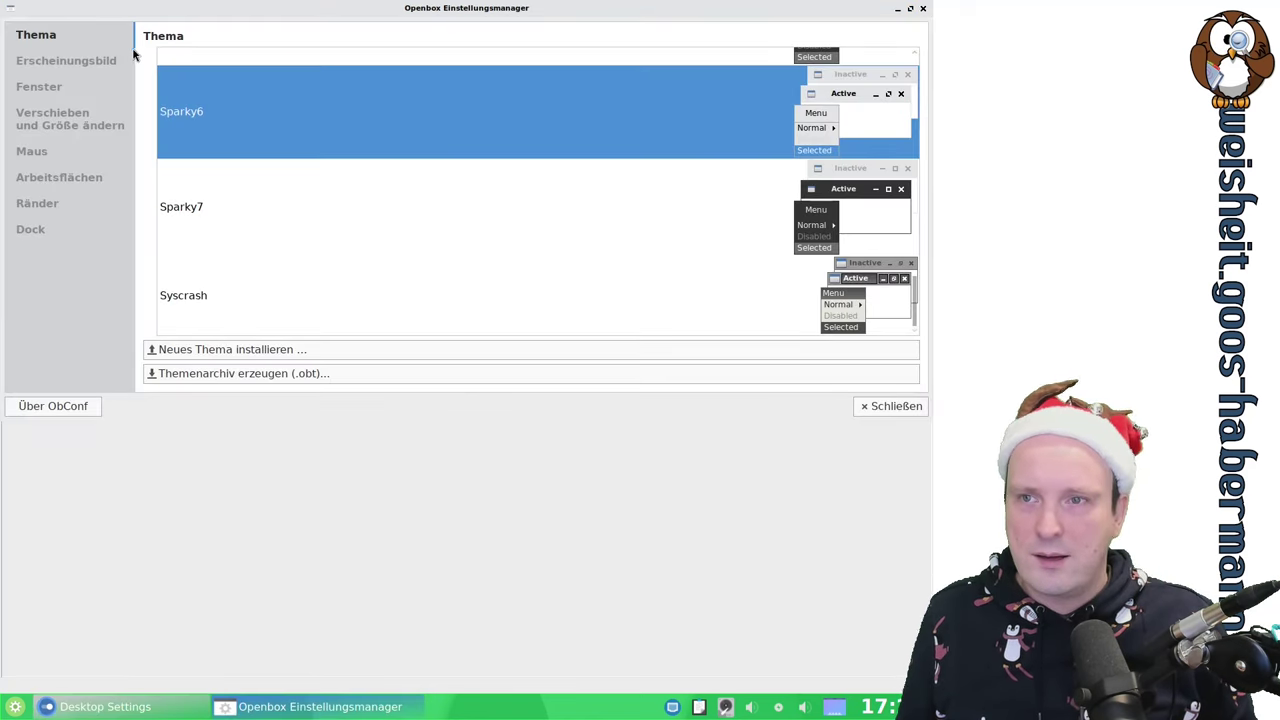
left_click_drag(154, 12, 144, 145)
left_click(196, 346)
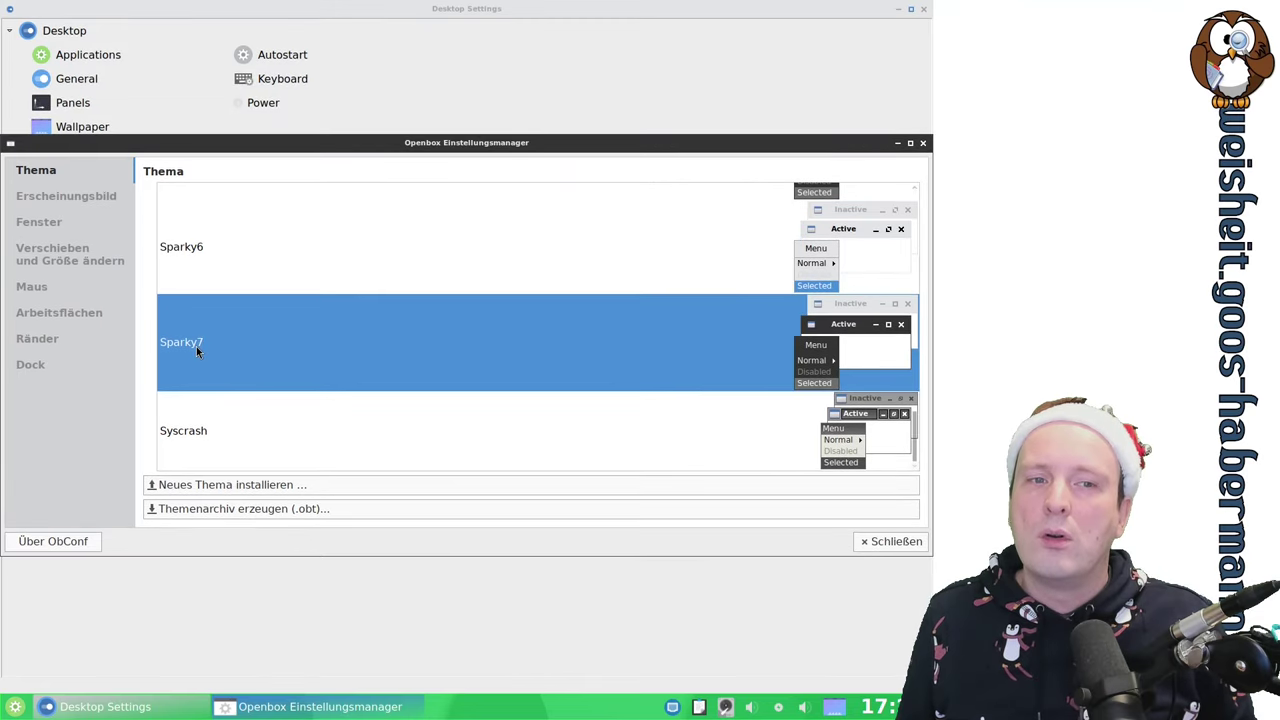
left_click(220, 420)
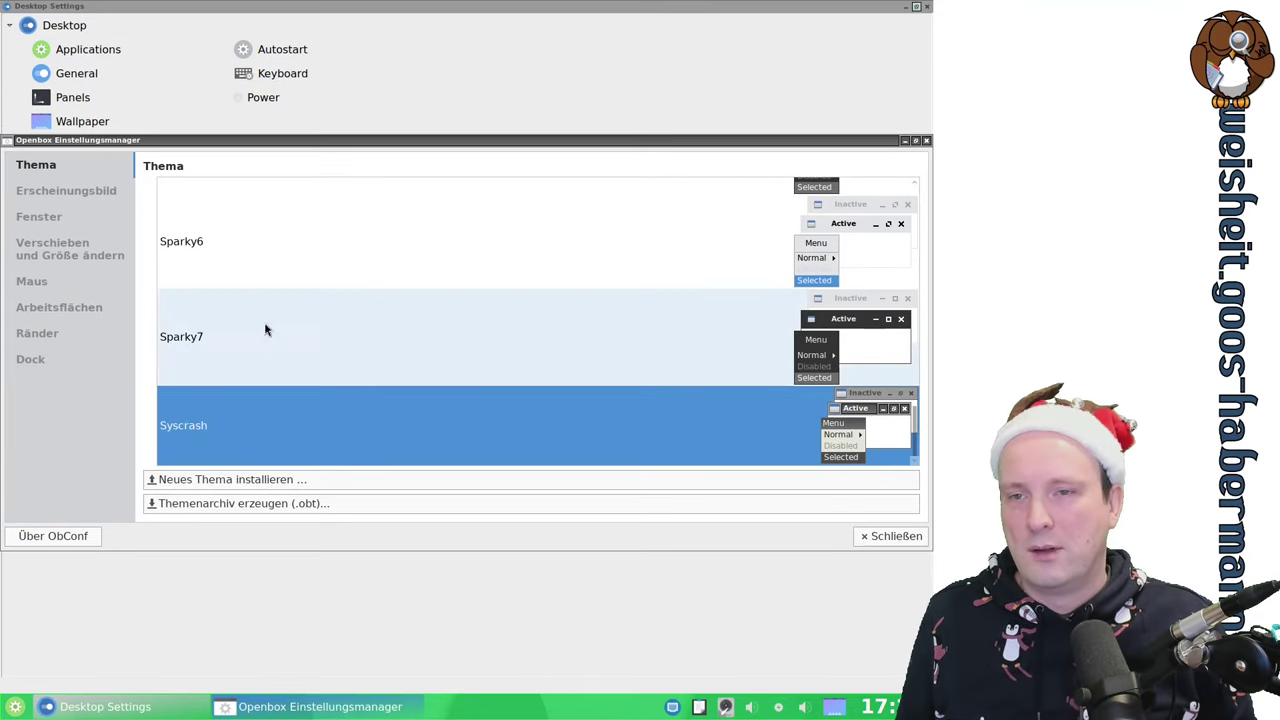
left_click(257, 247)
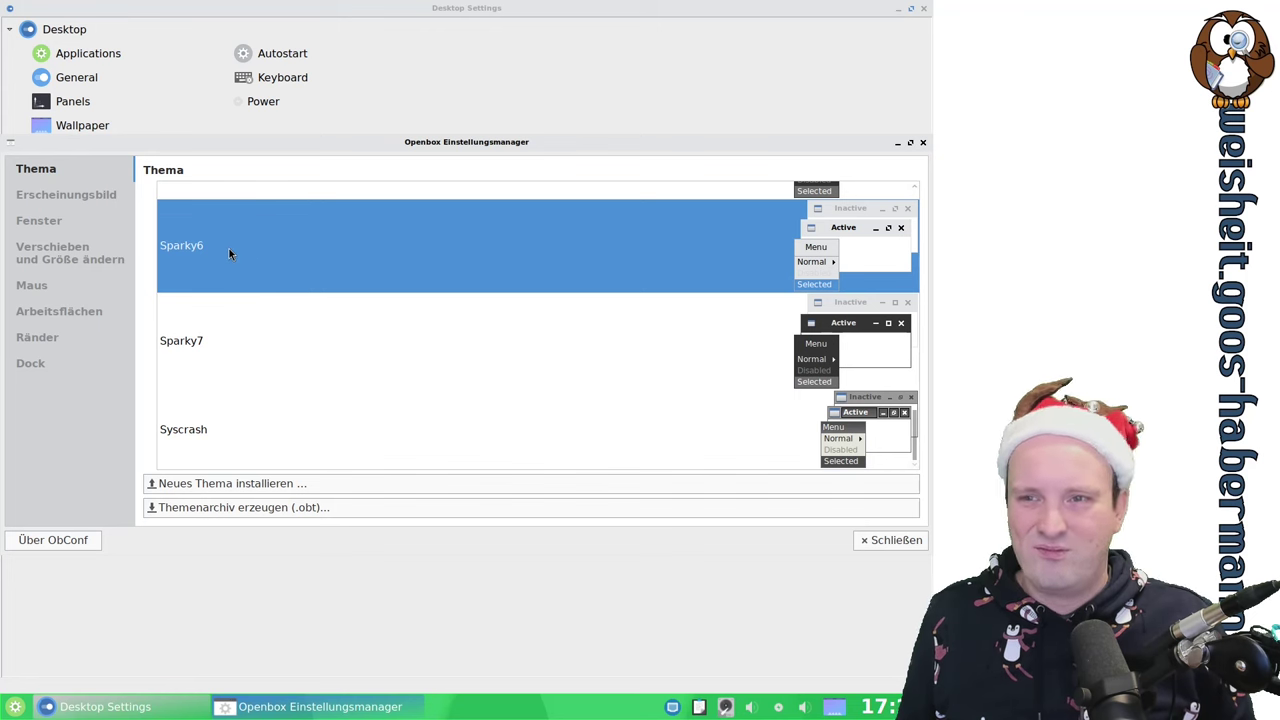
Review the Openbox appearance, window, move and resize, mouse, desktop, margin and dock options, and close the manager.
left_click(64, 200)
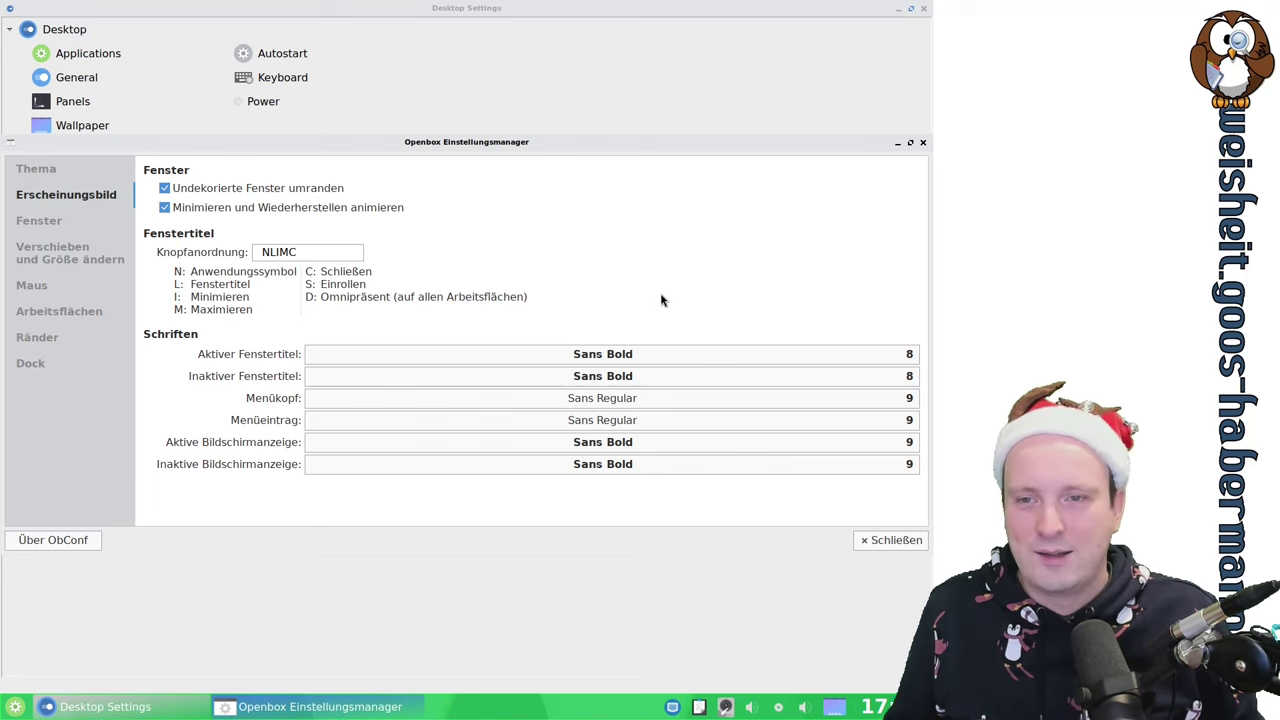
left_click(70, 229)
left_click(66, 252)
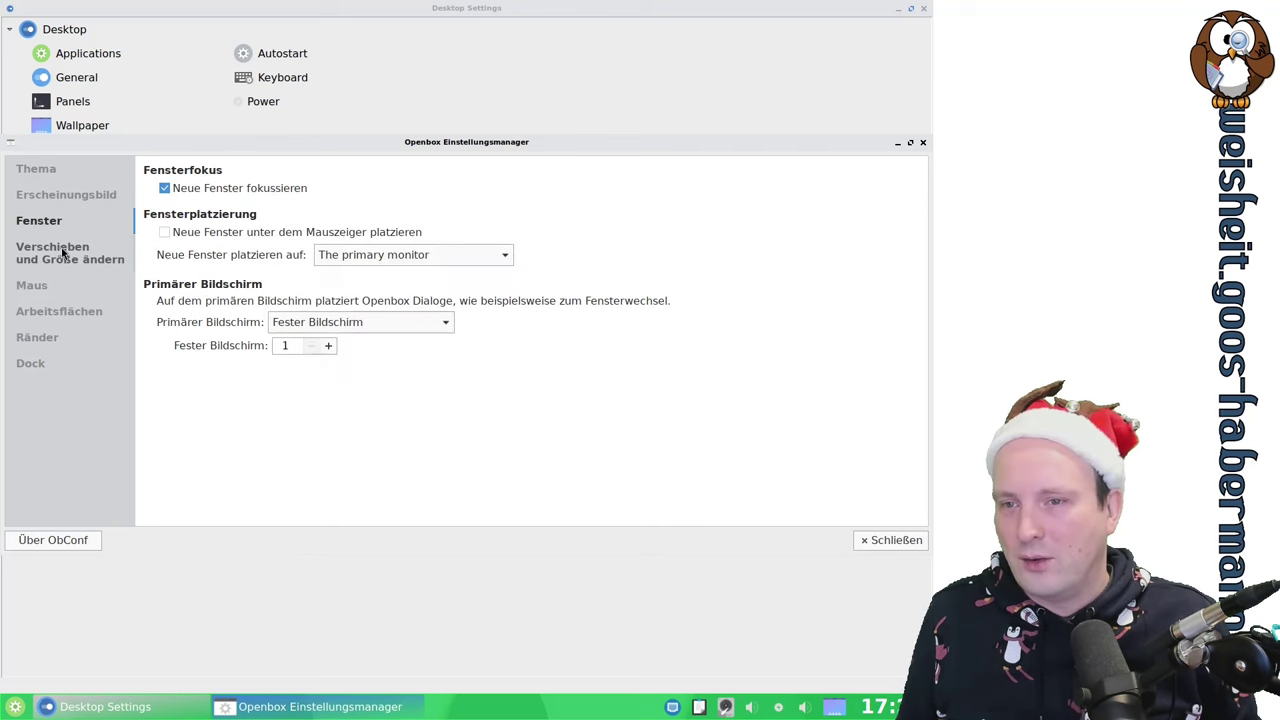
left_click(64, 288)
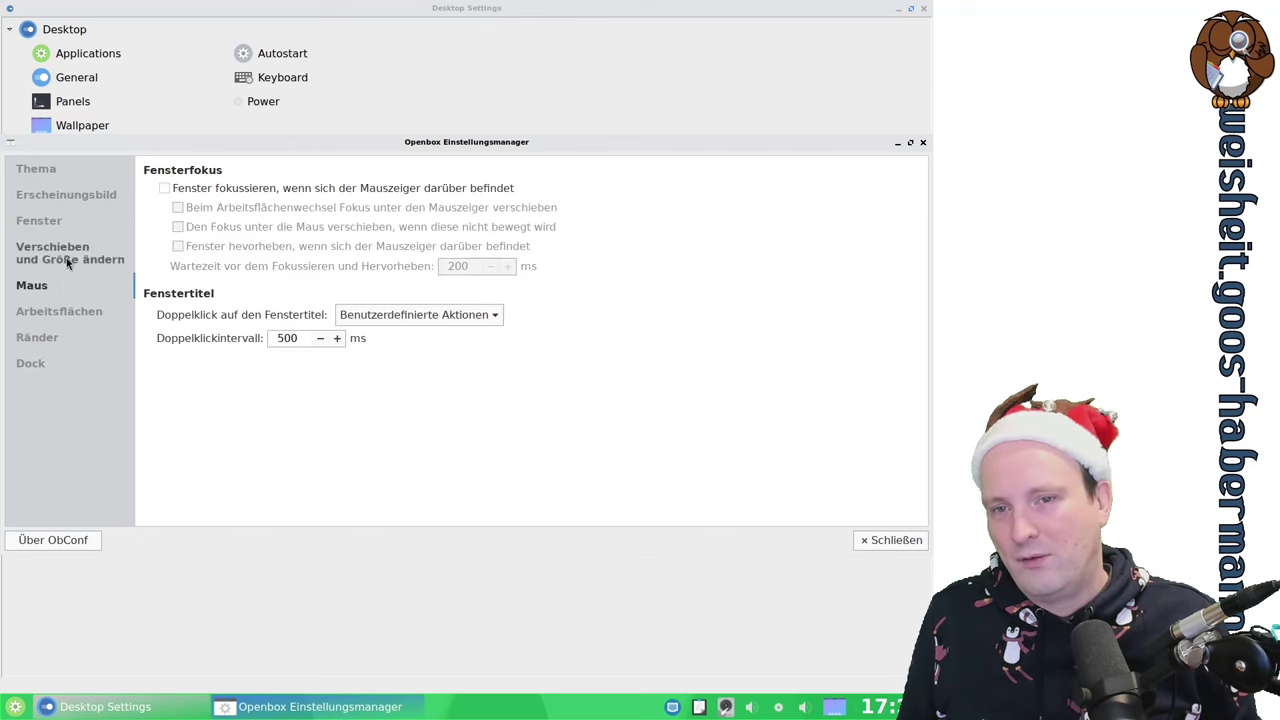
left_click(88, 313)
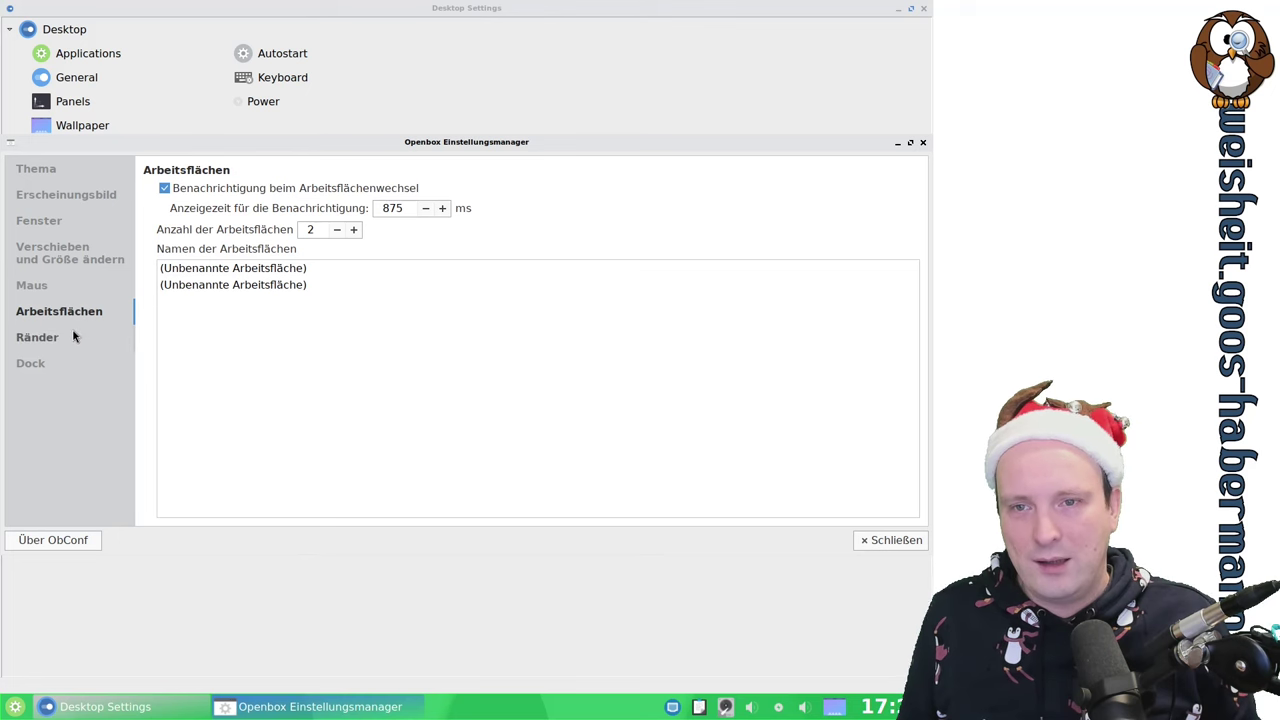
left_click(72, 335)
left_click(74, 366)
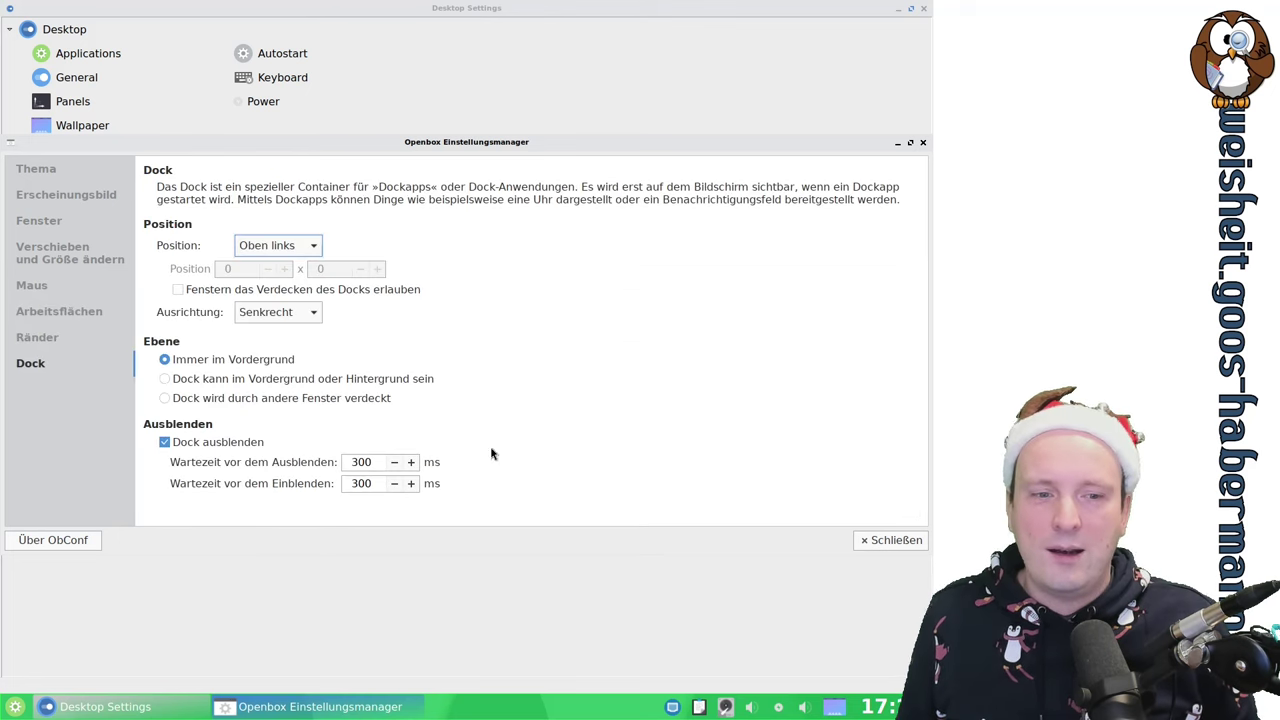
left_click(871, 543)
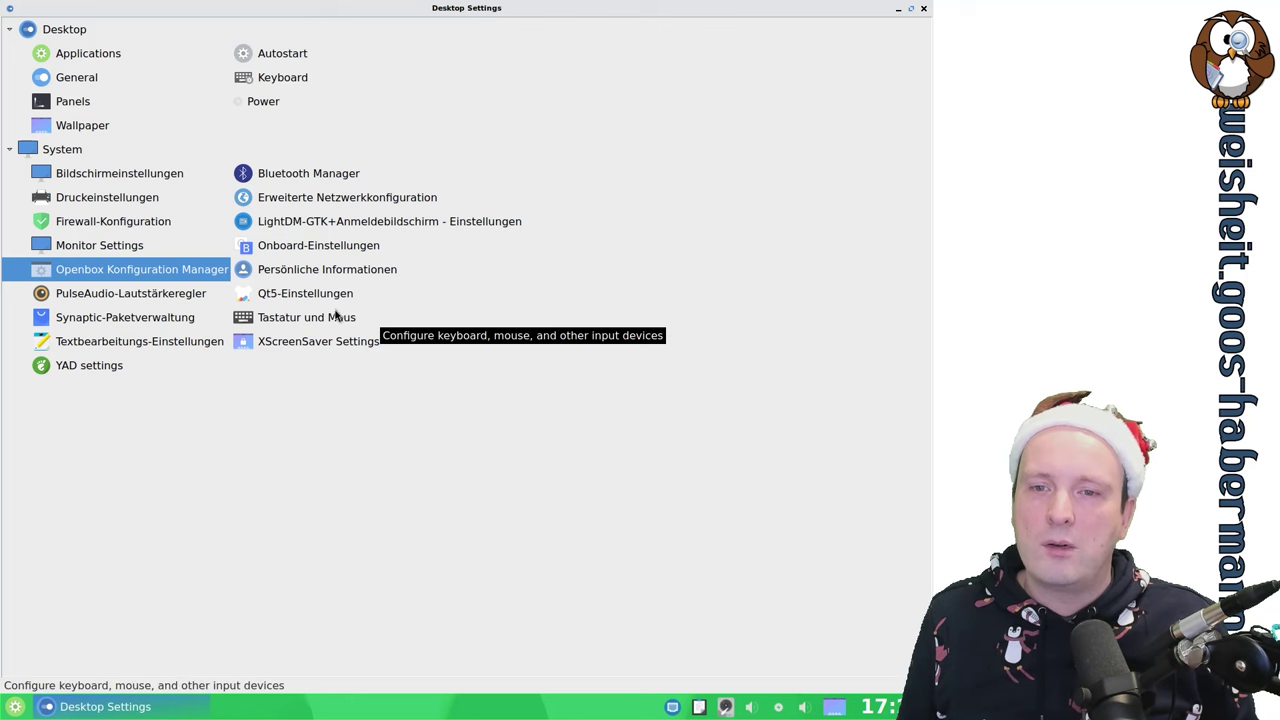
Review the mouse and keyboard options in Tastatur und Maus and cancel without changes.
double_click(334, 317)
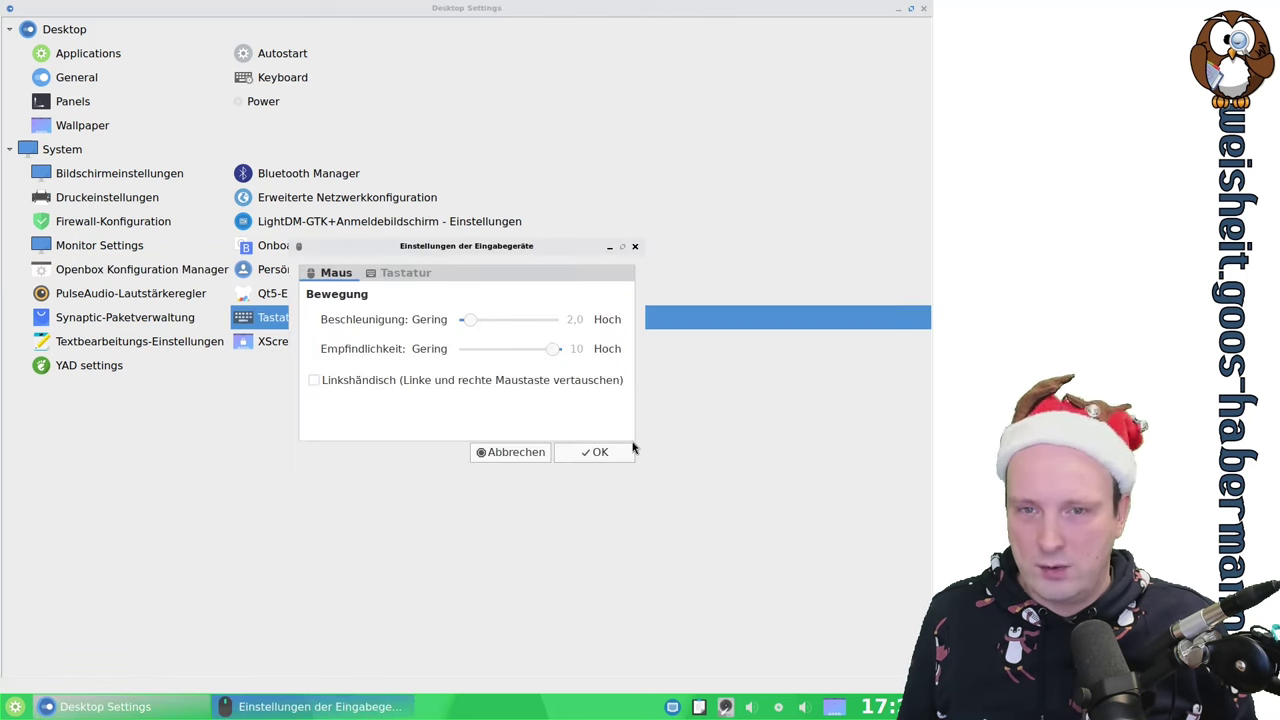
left_click(395, 273)
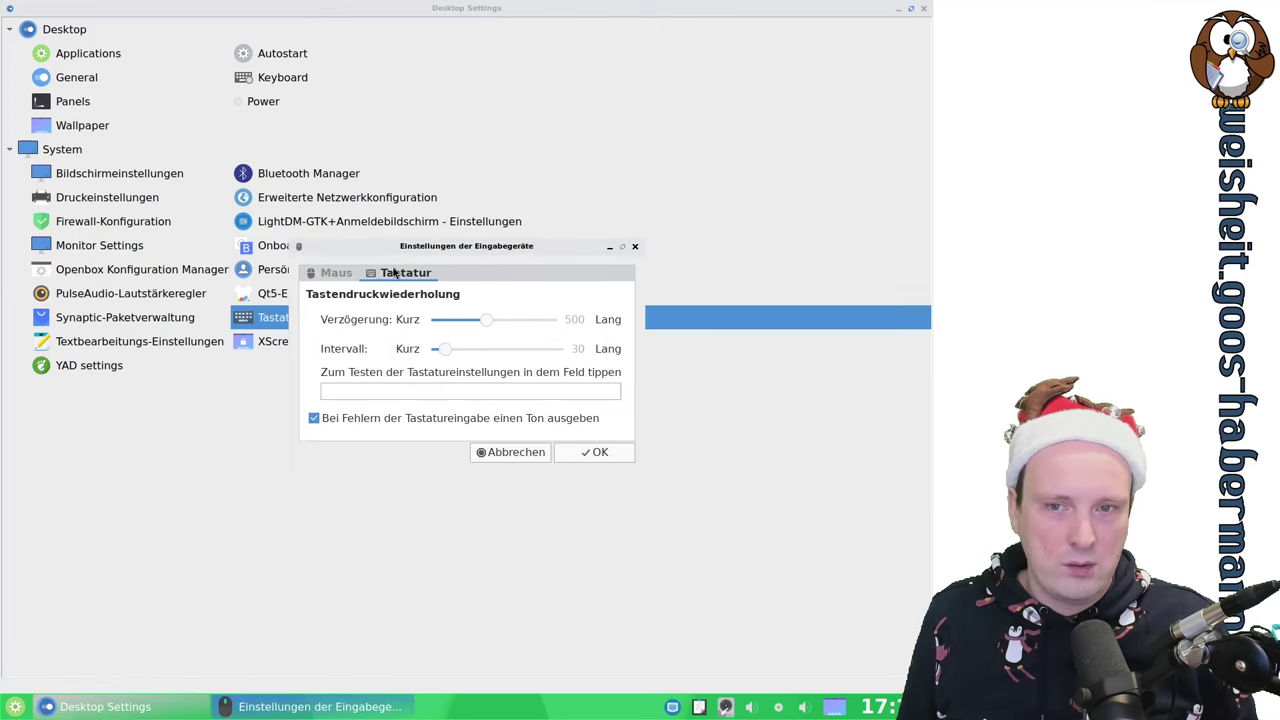
left_click(527, 456)
Check the model choices in the desktop's own Keyboard settings and return to the maximized overview.
double_click(272, 77)
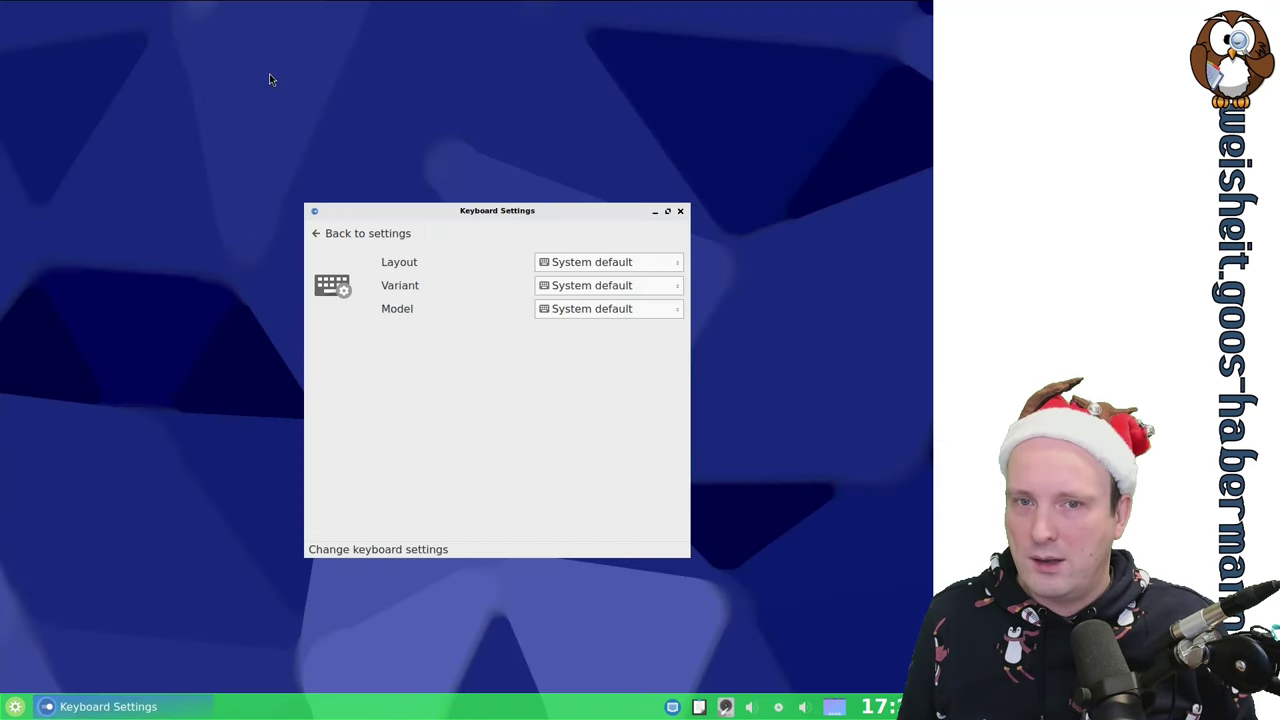
left_click(567, 310)
left_click(567, 310)
left_click(345, 236)
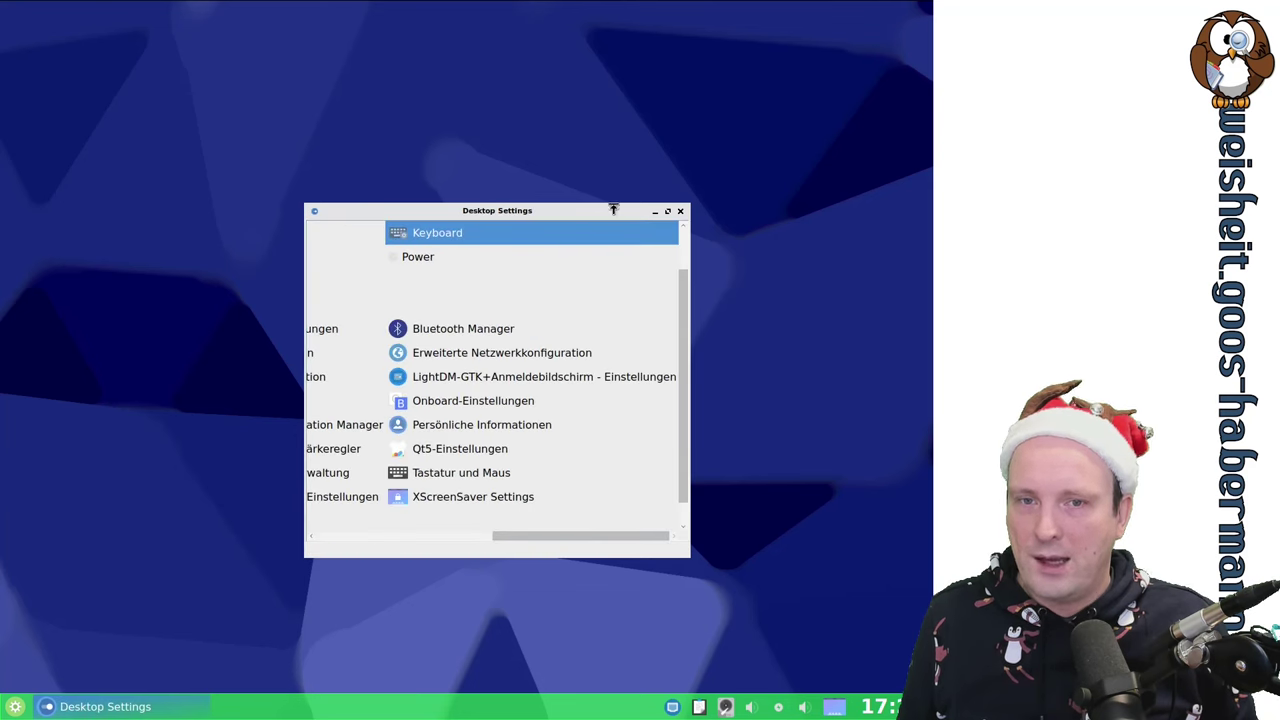
left_click(667, 212)
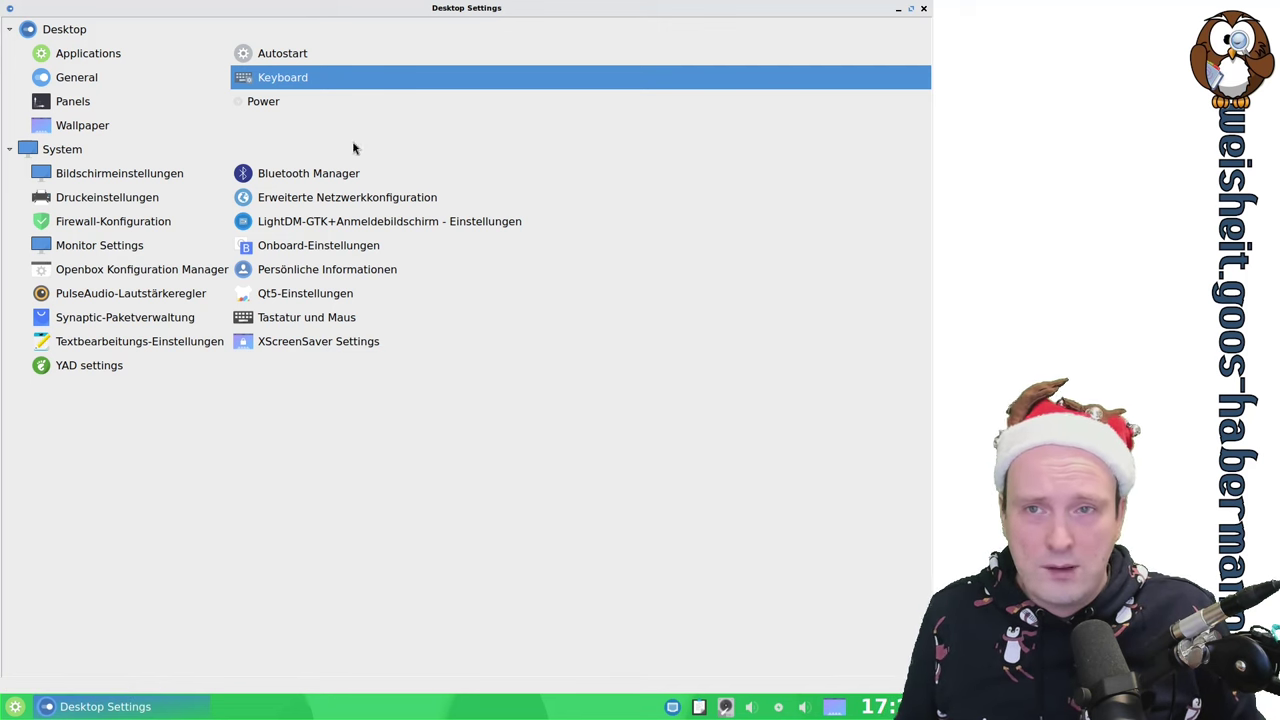
Close the desktop settings overview and launch the Icon Browser from the development applications.
left_click(924, 12)
left_click(16, 707)
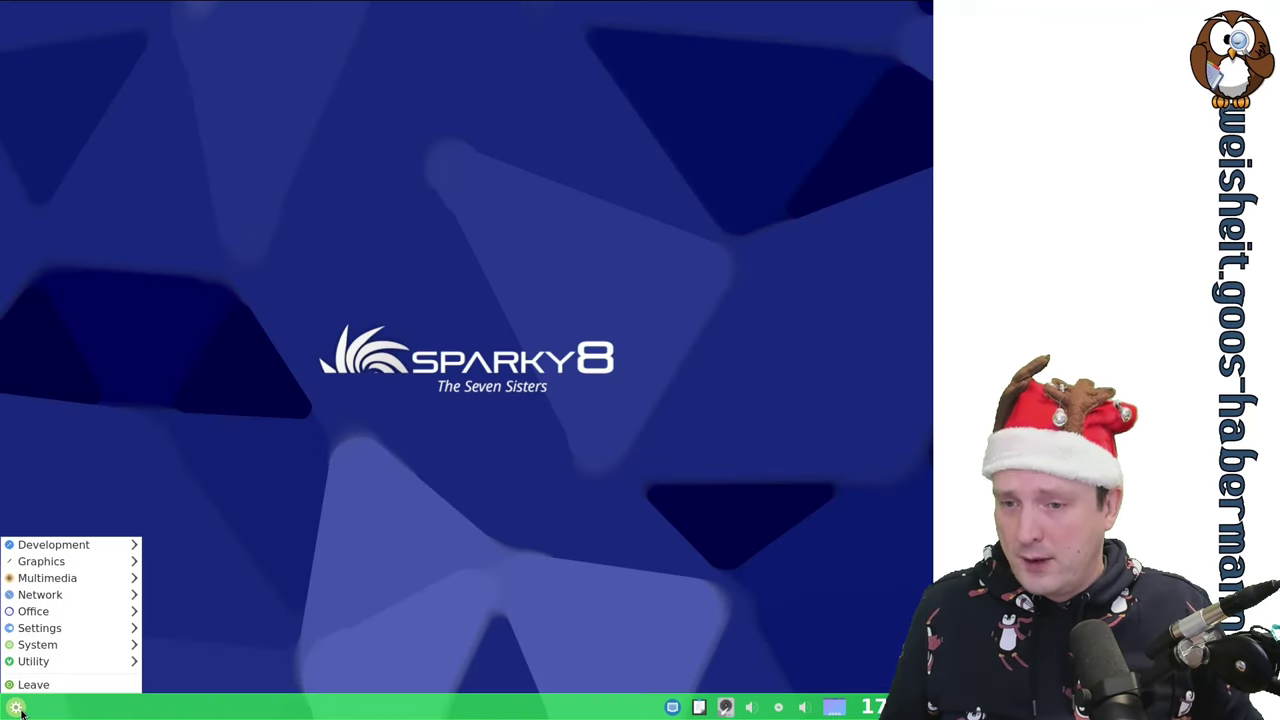
mouse_move(104, 544)
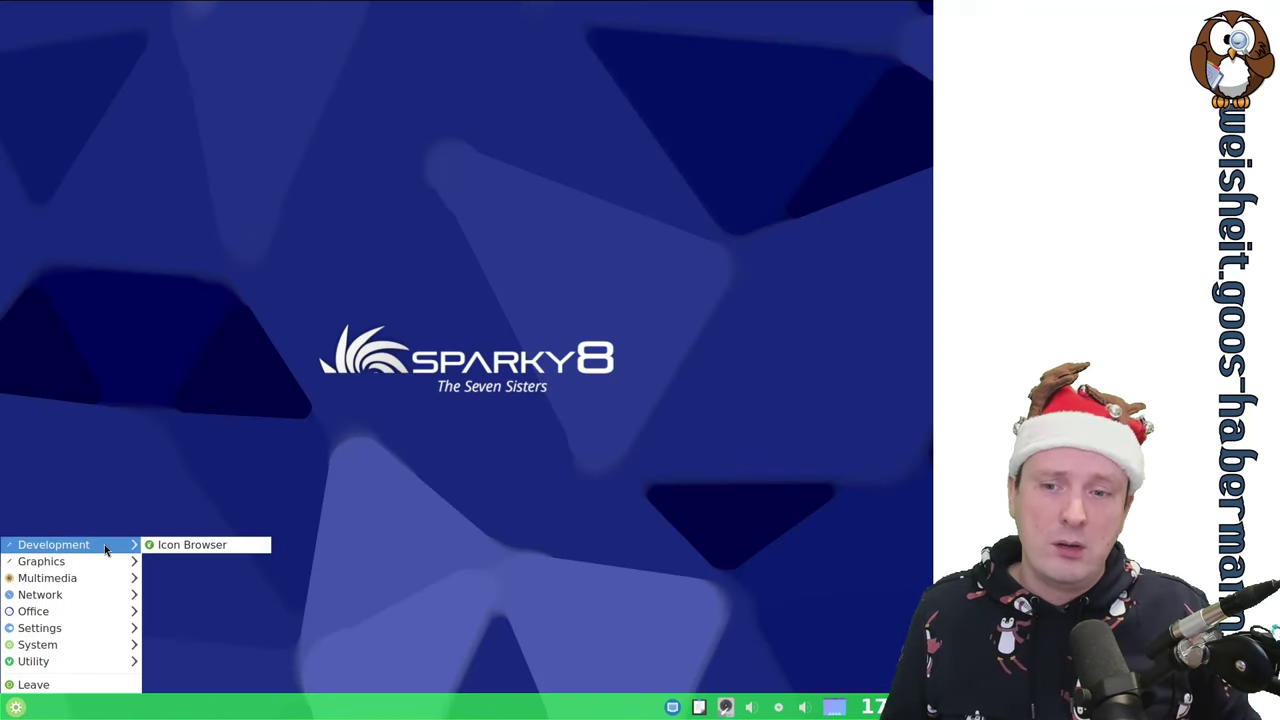
left_click(195, 545)
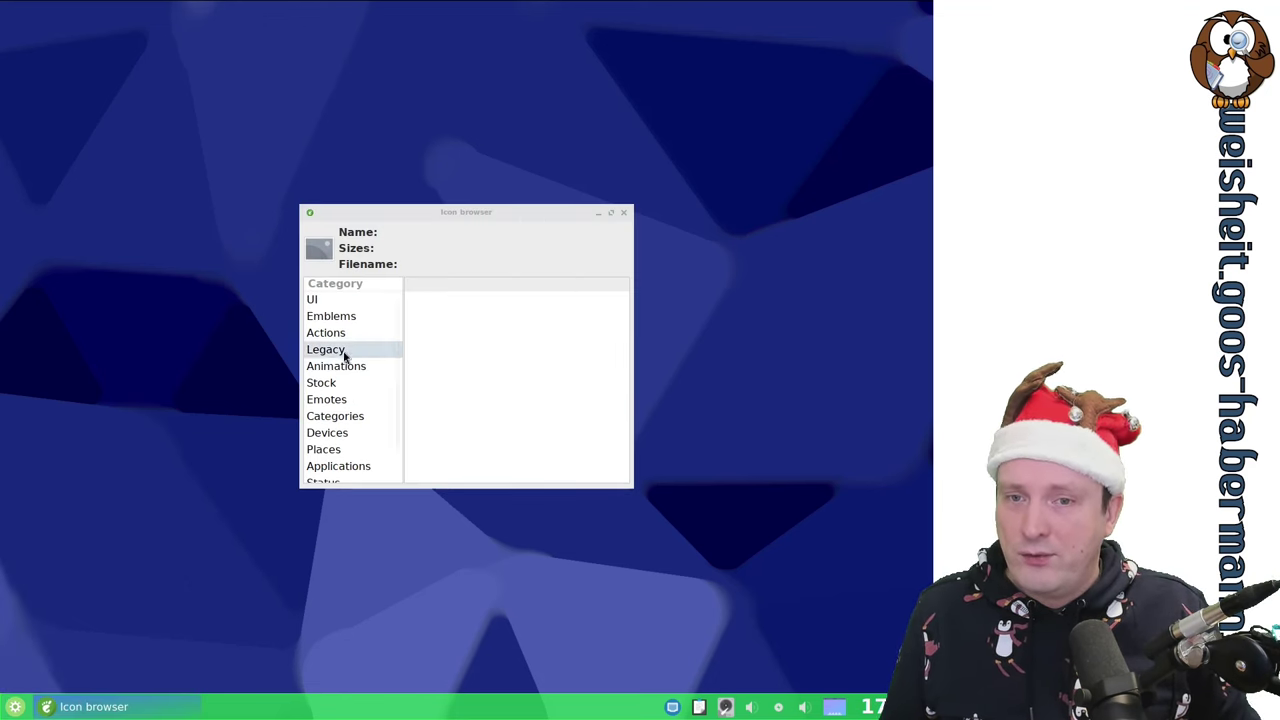
Browse the Emblems, Legacy and Categories icons, inspecting the details of applications-engineering, applications-office and applications-internet.
left_click(330, 316)
left_click(330, 349)
left_click(343, 414)
left_click(440, 333)
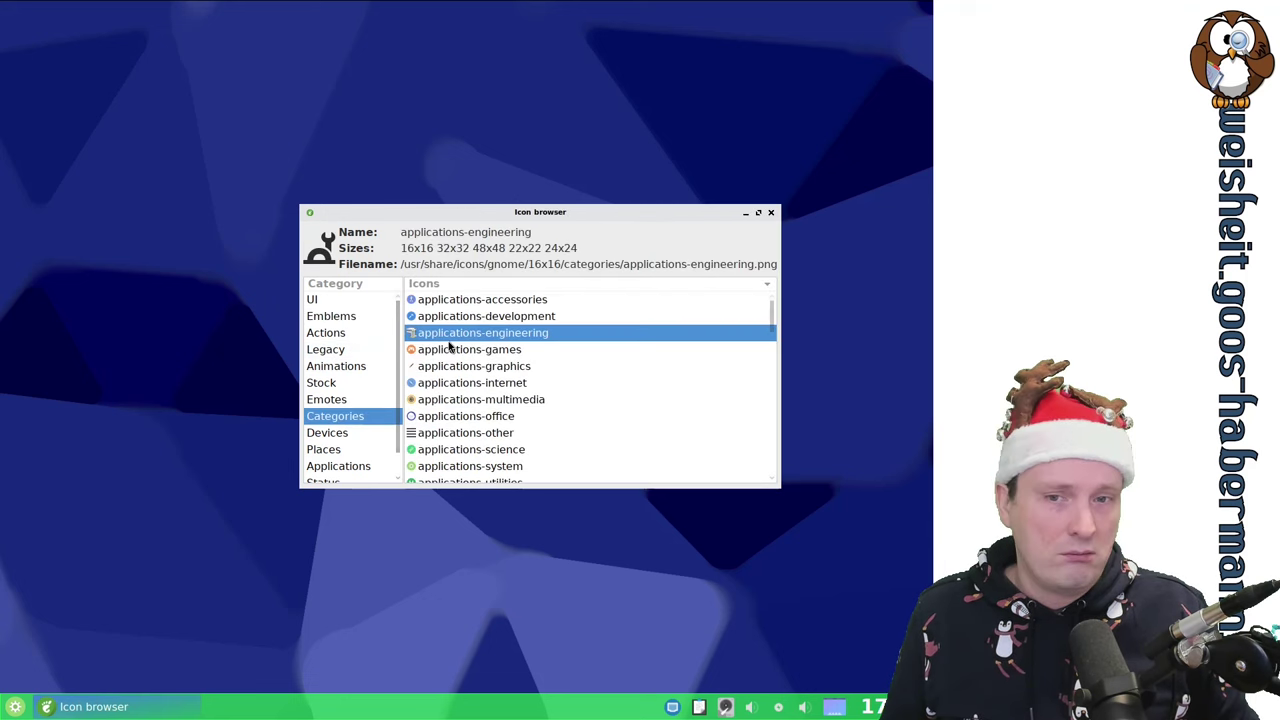
left_click(485, 415)
left_click(505, 382)
scroll(534, 360, "down", 3)
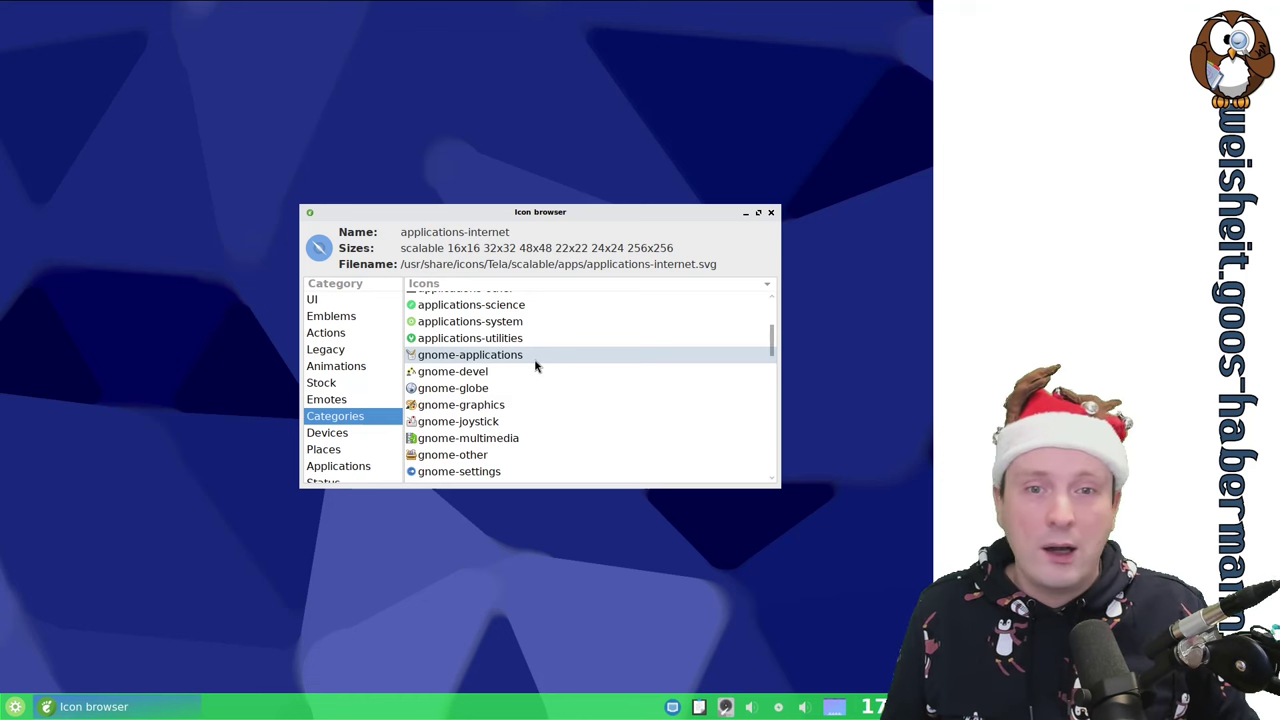
scroll(535, 364, "down", 7)
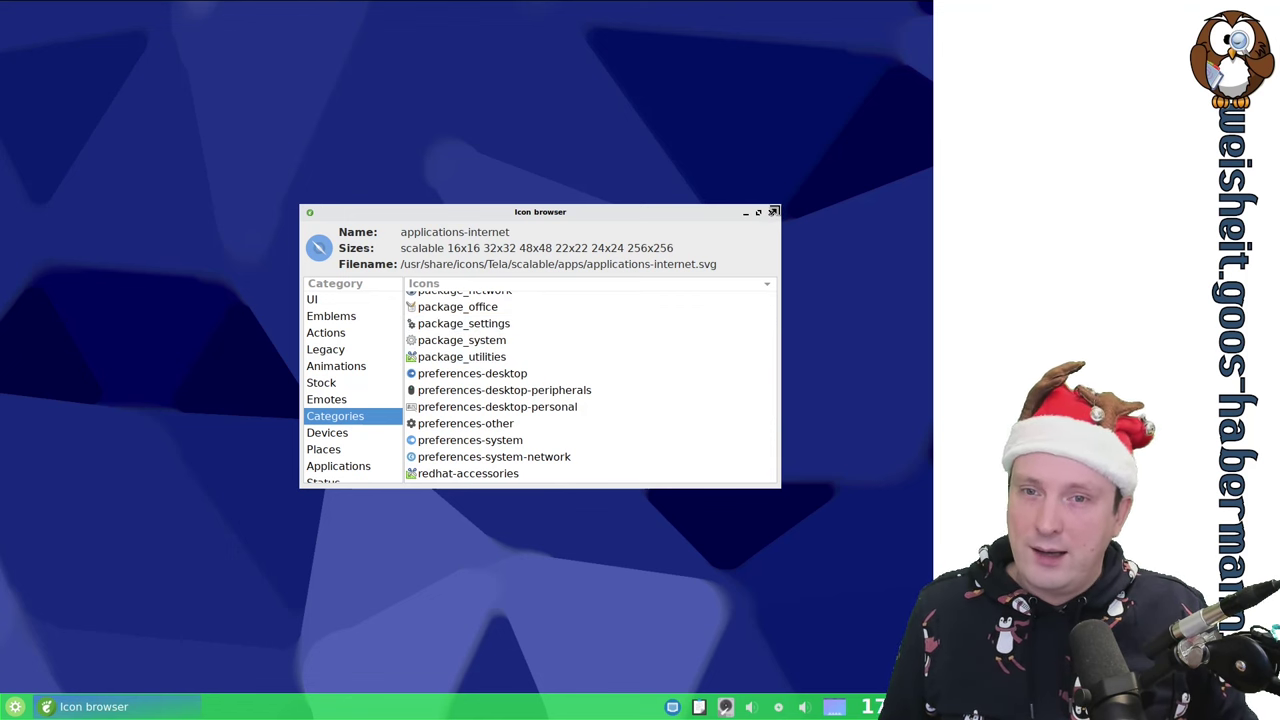
Check the window options available for the Icon Browser and close it.
left_click(310, 213)
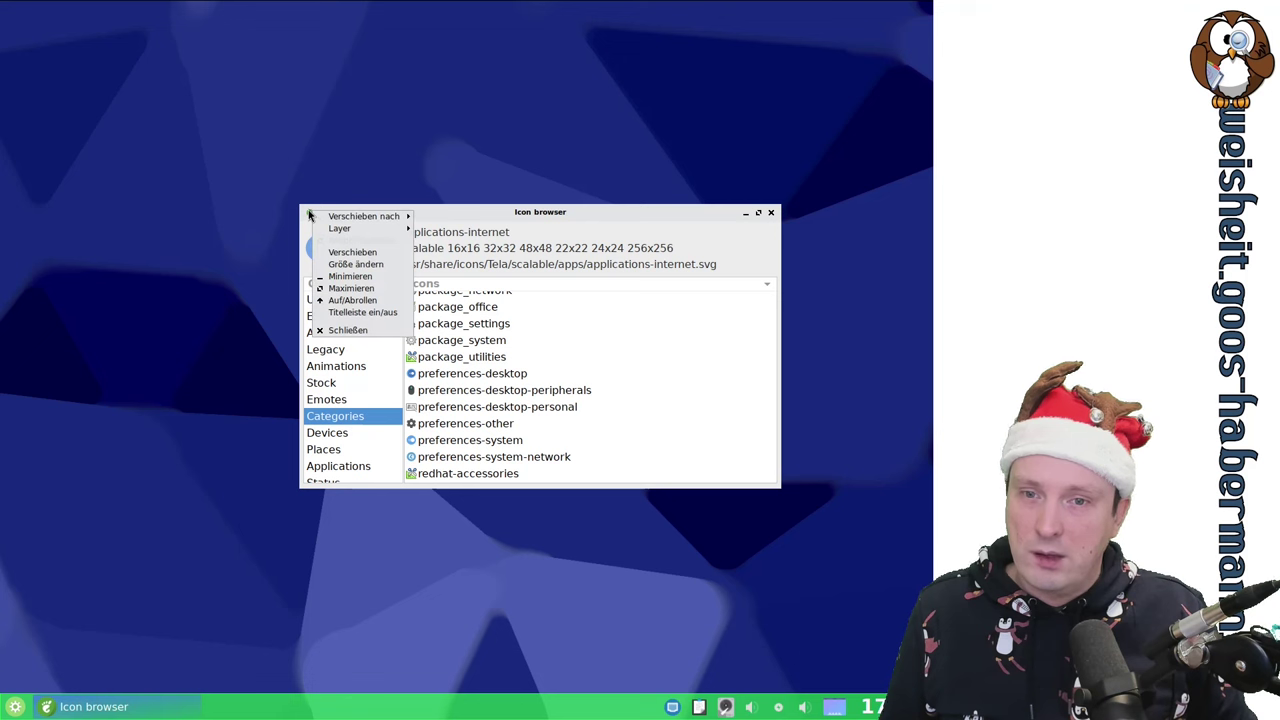
key("Escape")
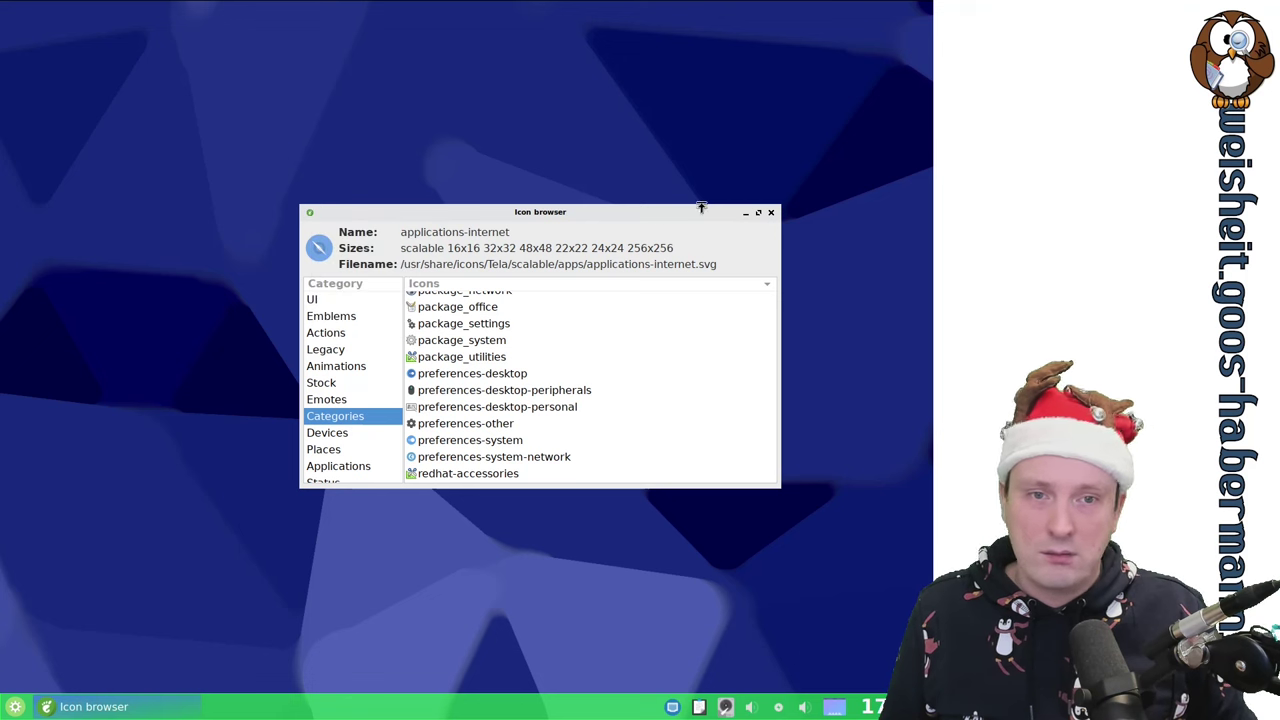
left_click(771, 212)
Examine which network applications are installed.
key("super")
mouse_move(74, 604)
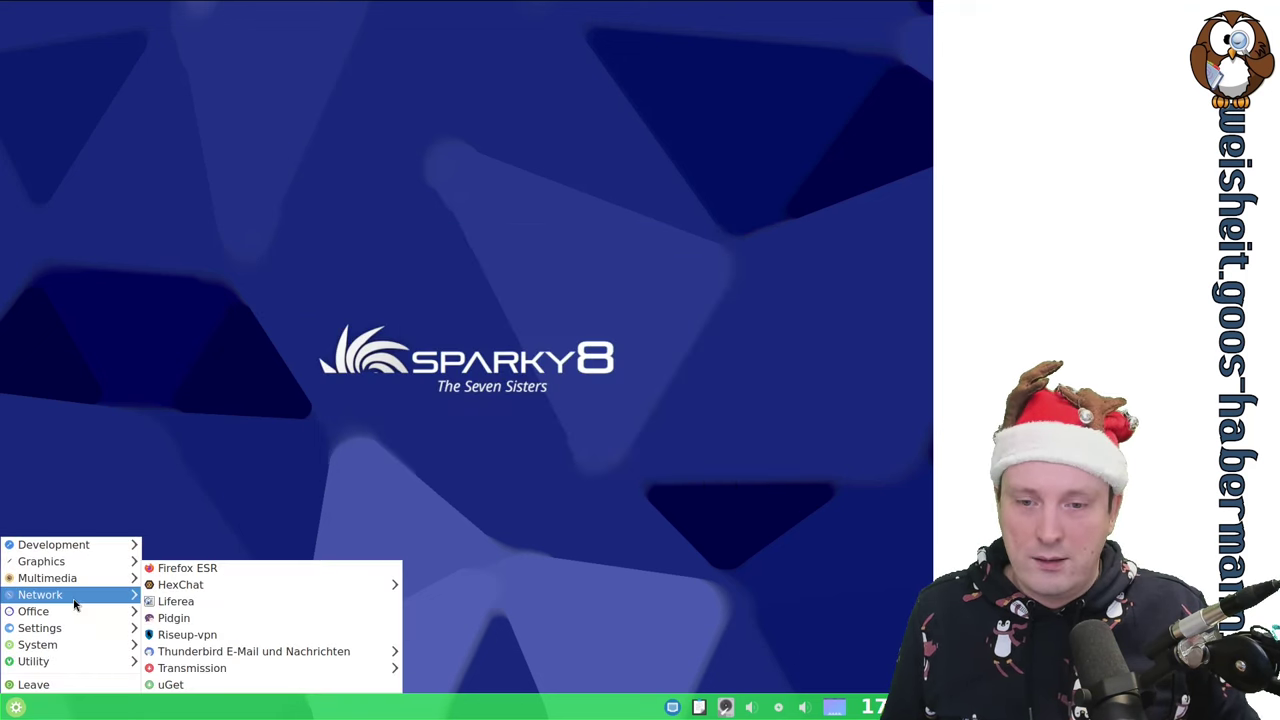